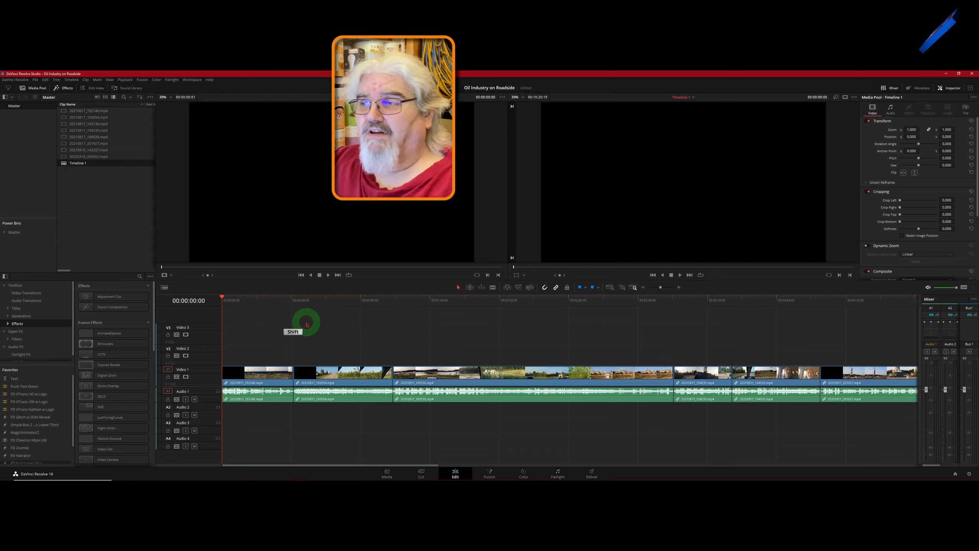
# Step: Fit the whole timeline in view and examine a frame from each of the clips on Video 1
pyautogui.hotkey('shift', 'z')
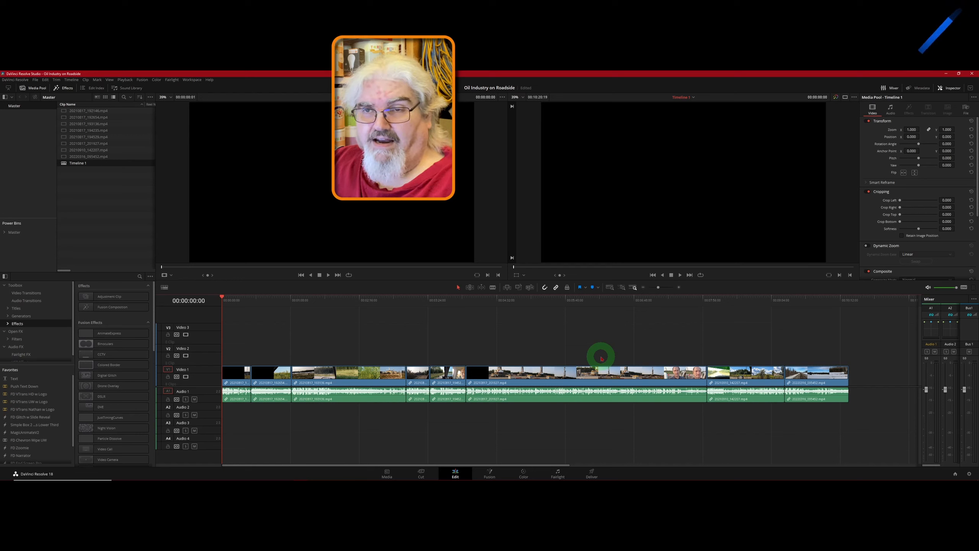
pyautogui.hotkey('ctrl', '=')
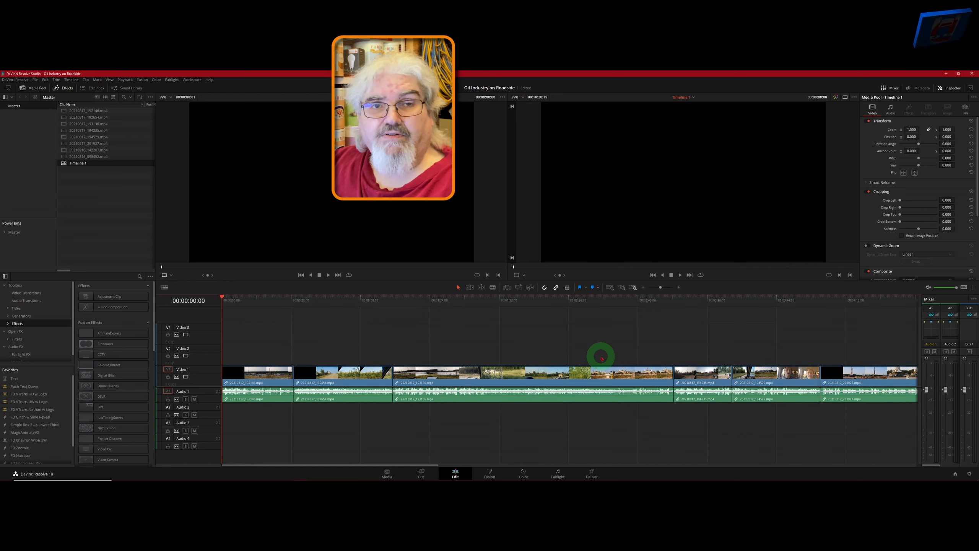
pyautogui.hotkey('ctrl', '-')
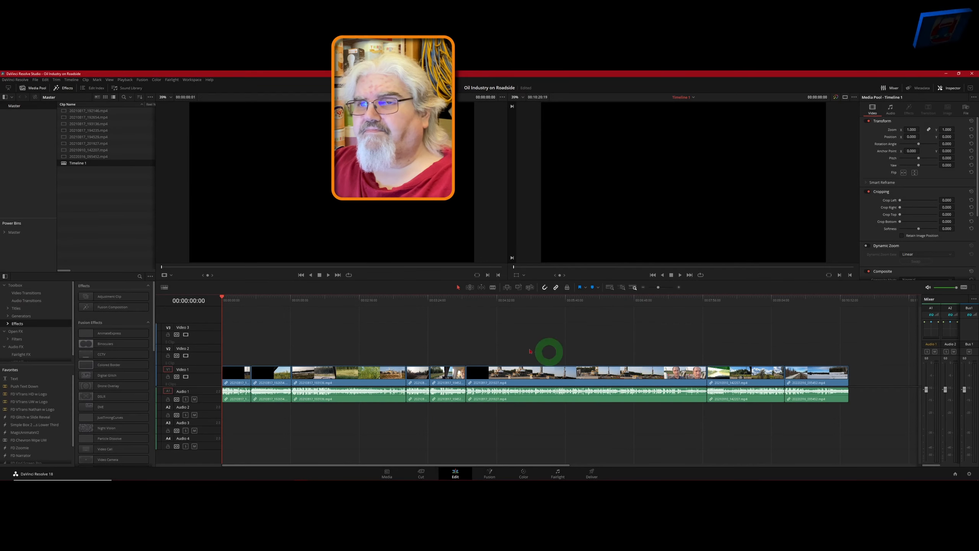
pyautogui.click(233, 301)
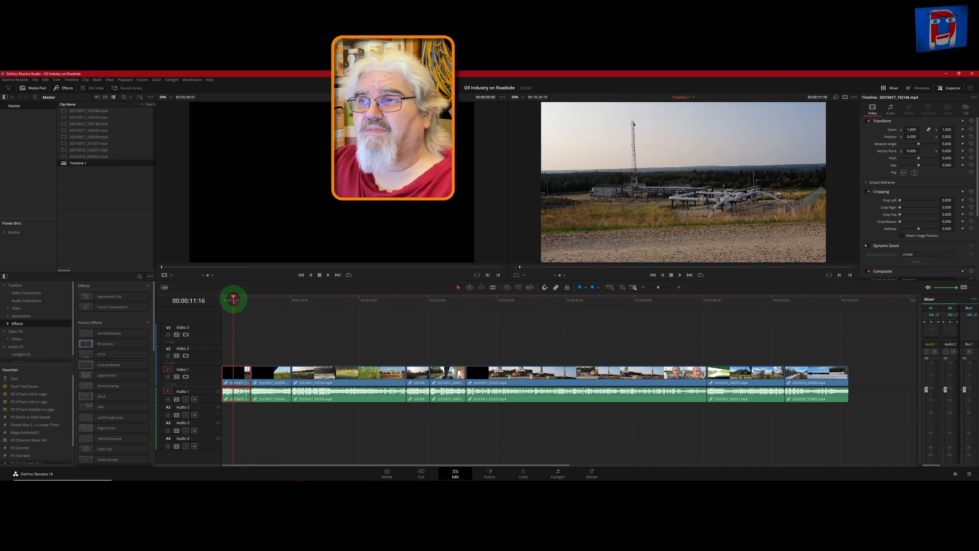
pyautogui.click(273, 299)
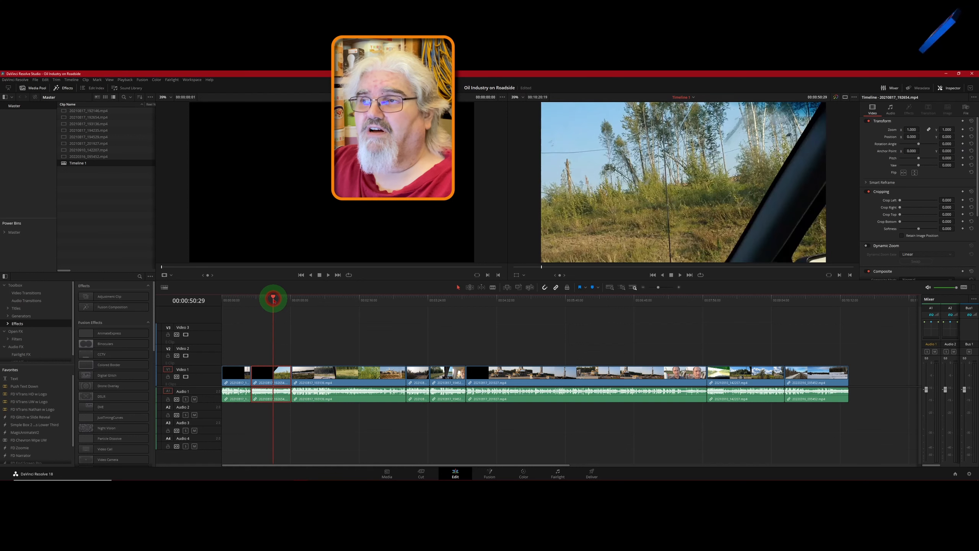
pyautogui.click(328, 300)
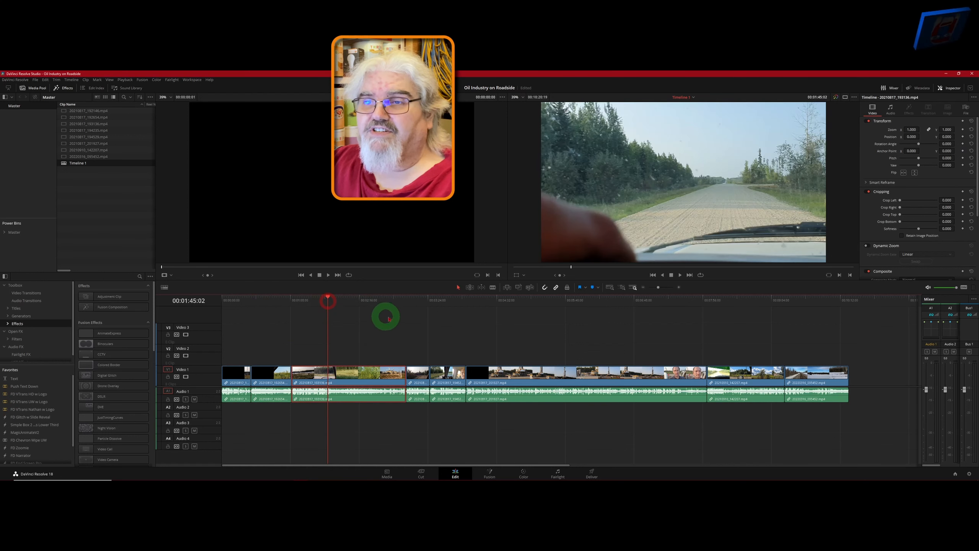
pyautogui.click(419, 305)
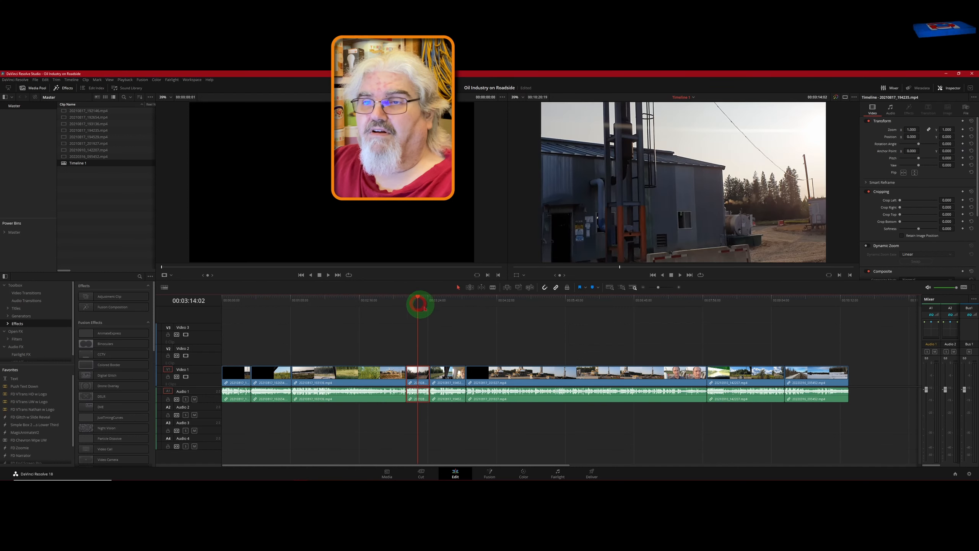
pyautogui.click(448, 304)
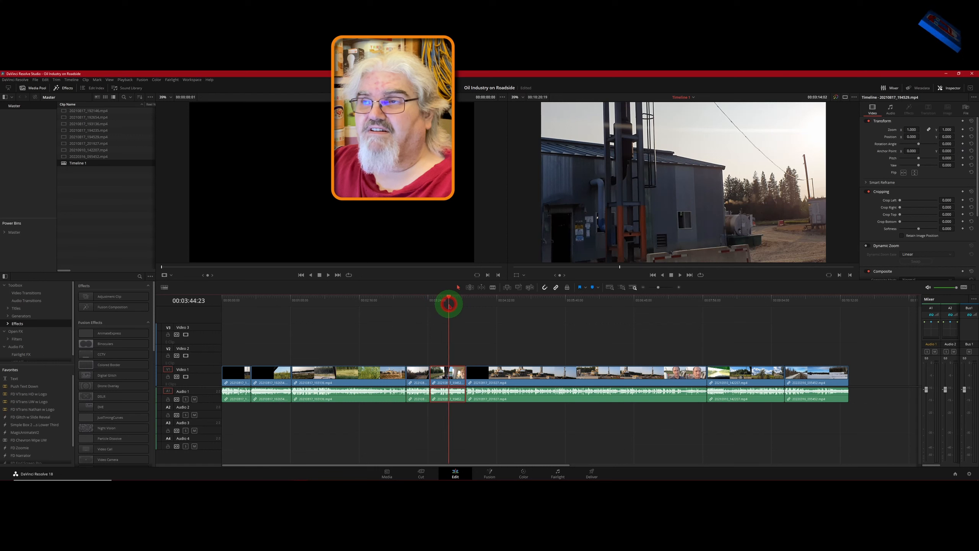
pyautogui.click(511, 300)
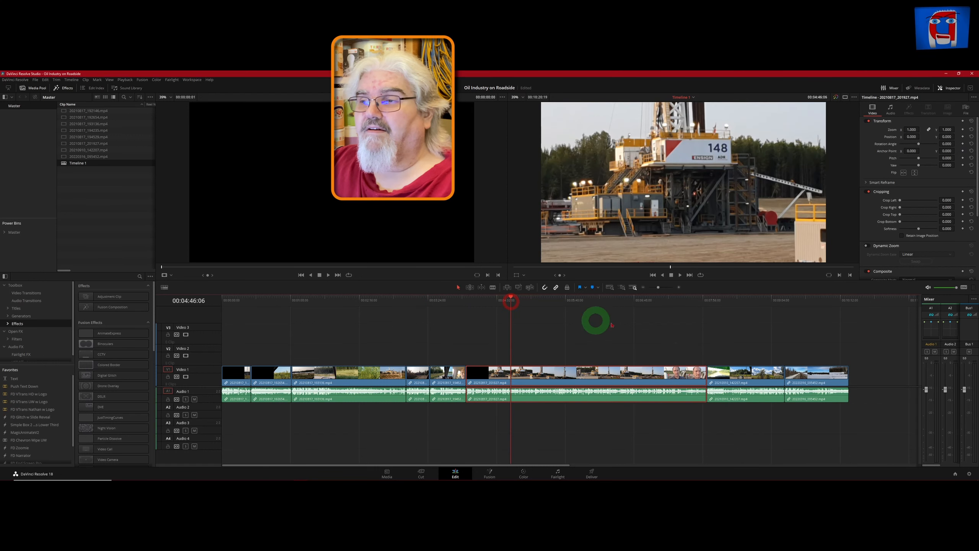
pyautogui.click(752, 301)
pyautogui.click(821, 301)
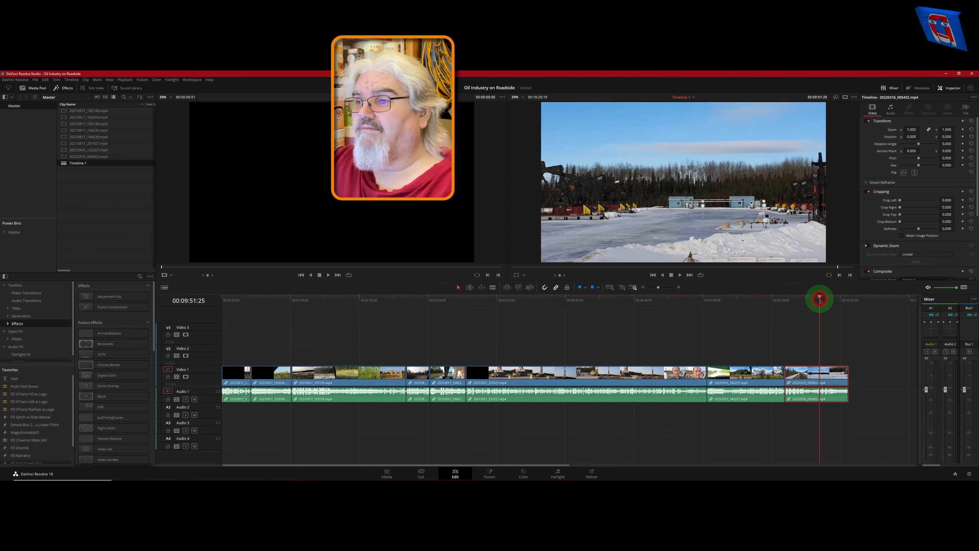
# Step: Apply automatic colour balance to the first clip on the Color page and compare the image with the grade bypassed and enabled
pyautogui.click(261, 301)
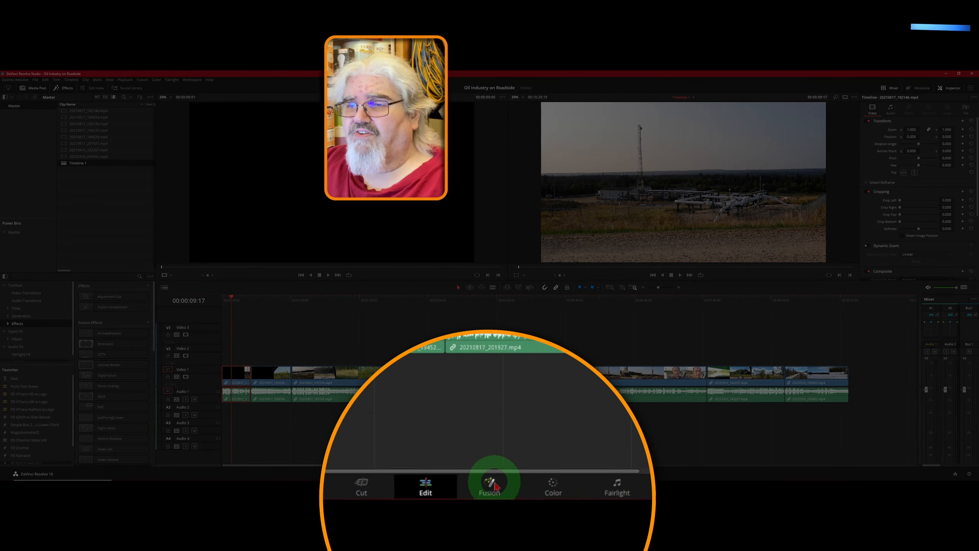
pyautogui.click(552, 488)
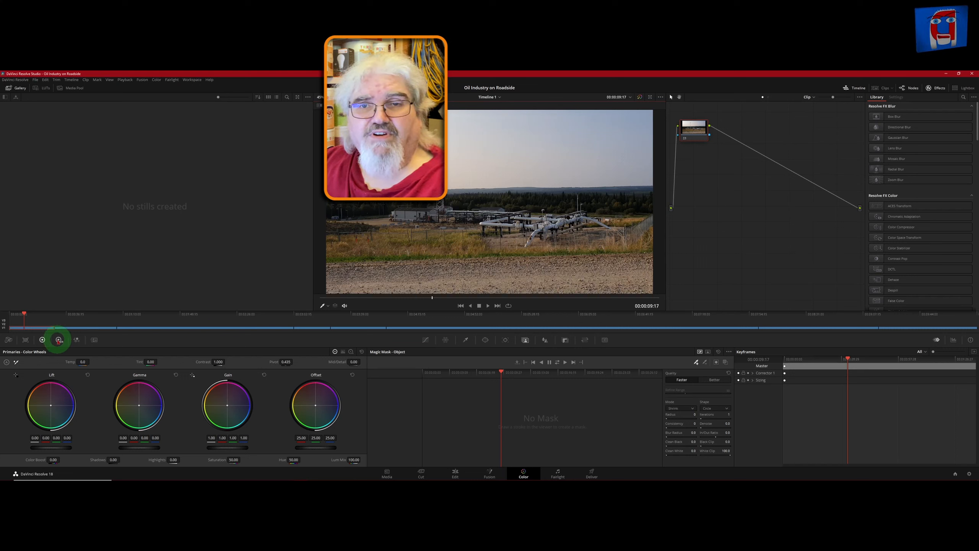
pyautogui.click(6, 363)
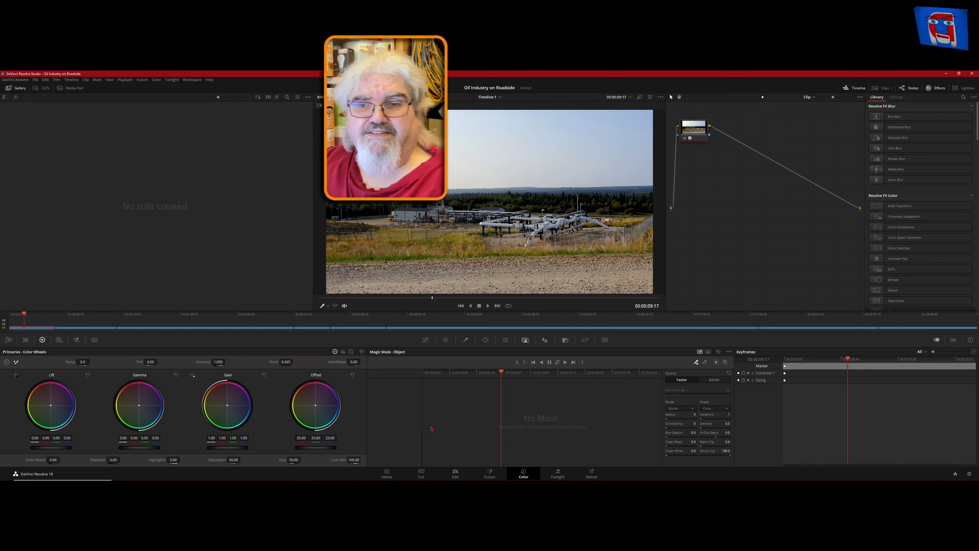
pyautogui.press('ctrl')
pyautogui.hotkey('ctrl', 'd')
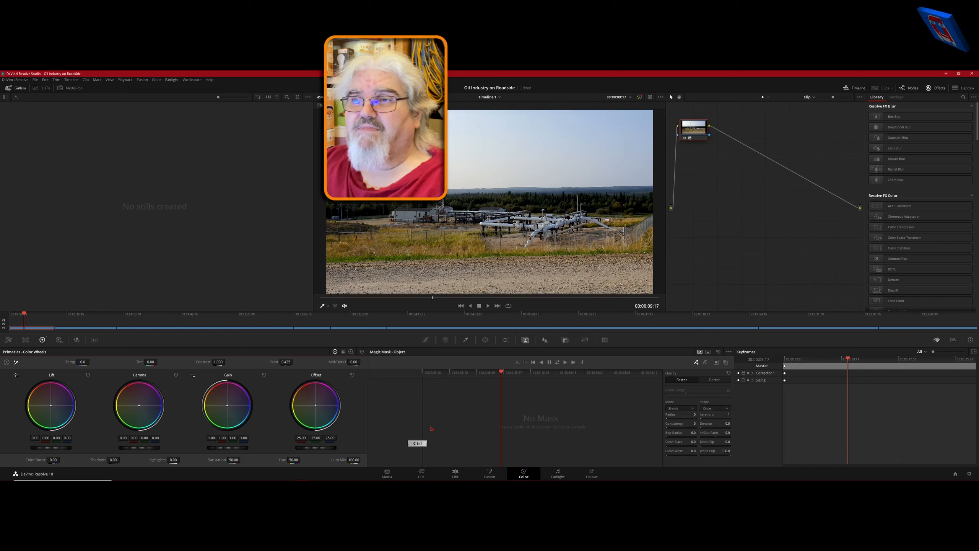
pyautogui.hotkey('ctrl', 'd')
pyautogui.hotkey('ctrl', 'd')
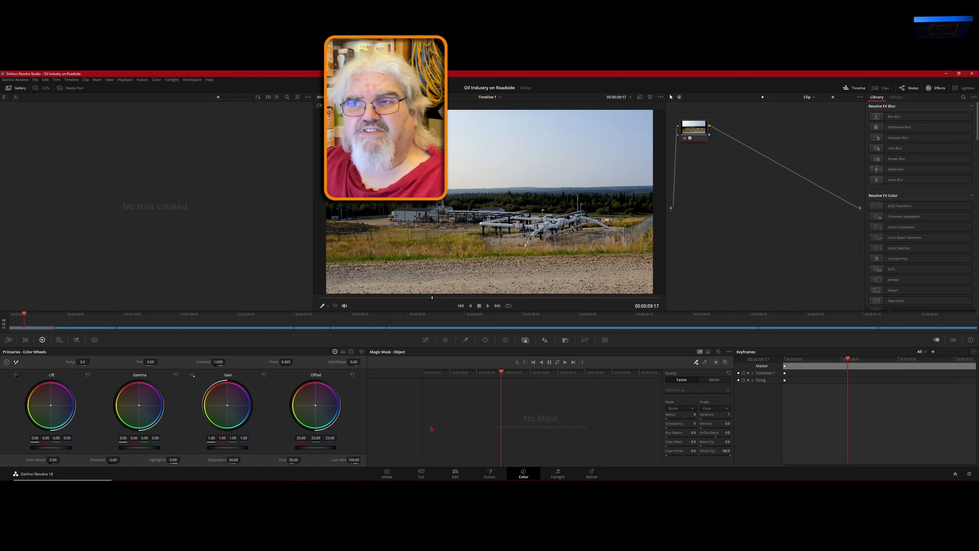
# Step: Apply automatic colour balance to each remaining clip, from the second through to the last one
pyautogui.click(82, 319)
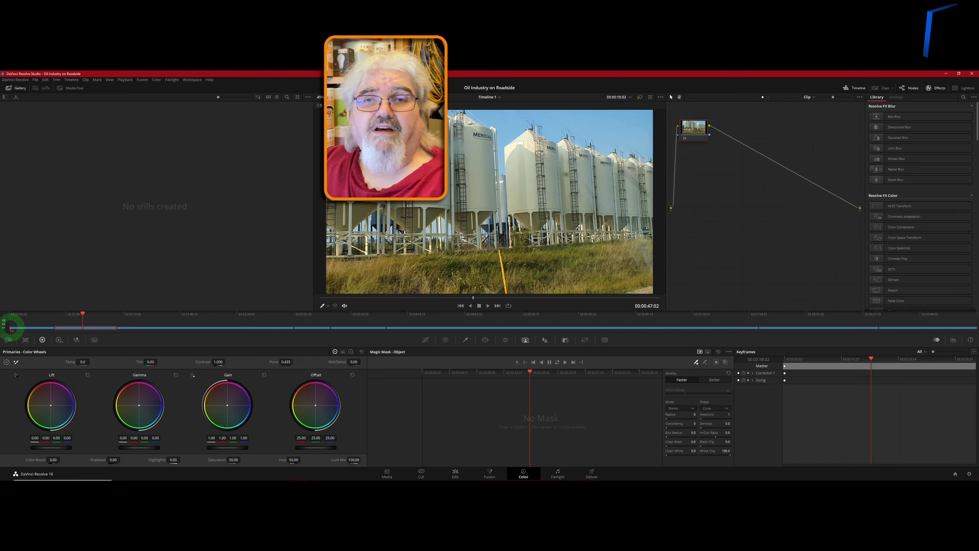
pyautogui.click(6, 362)
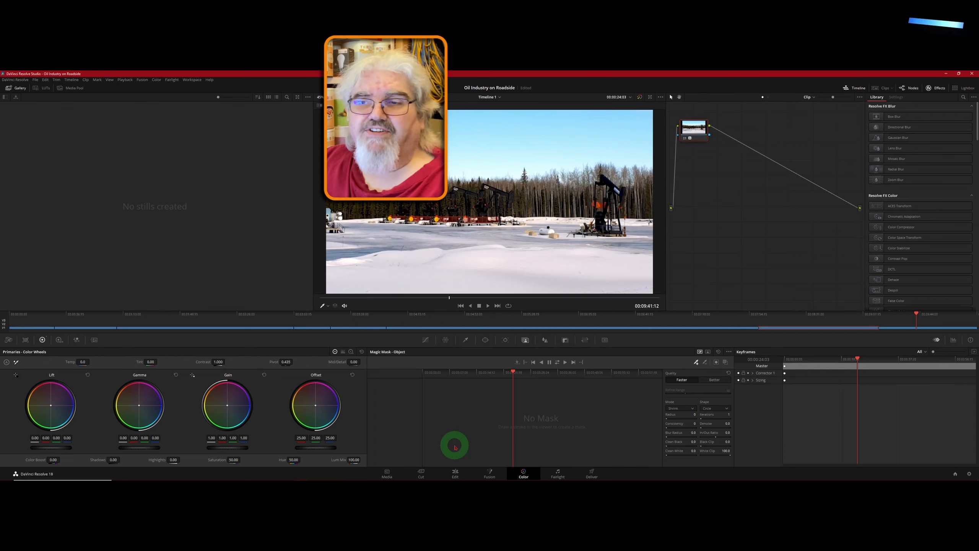
# Step: On the Edit page, move the second clip earlier so it overlaps the end of the first by about 15 frames
pyautogui.click(456, 474)
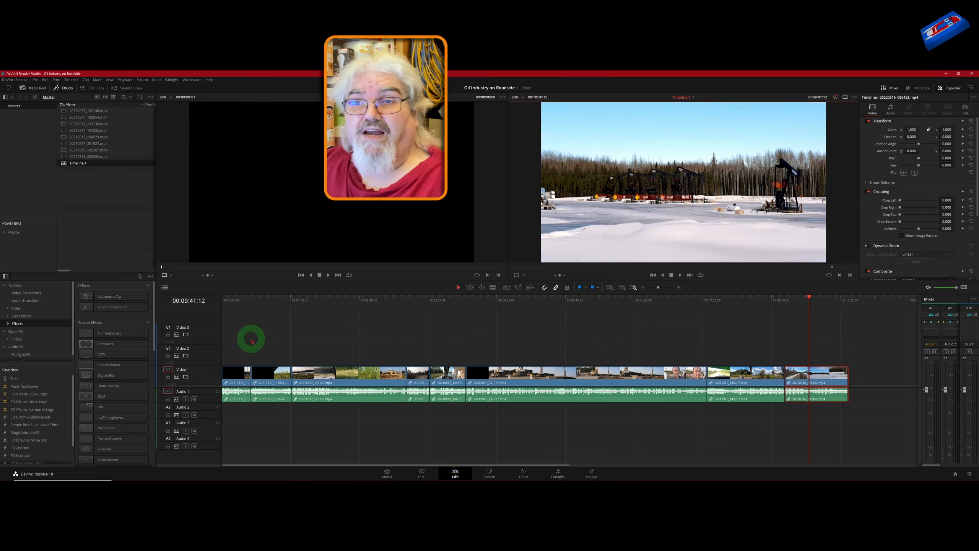
pyautogui.click(254, 303)
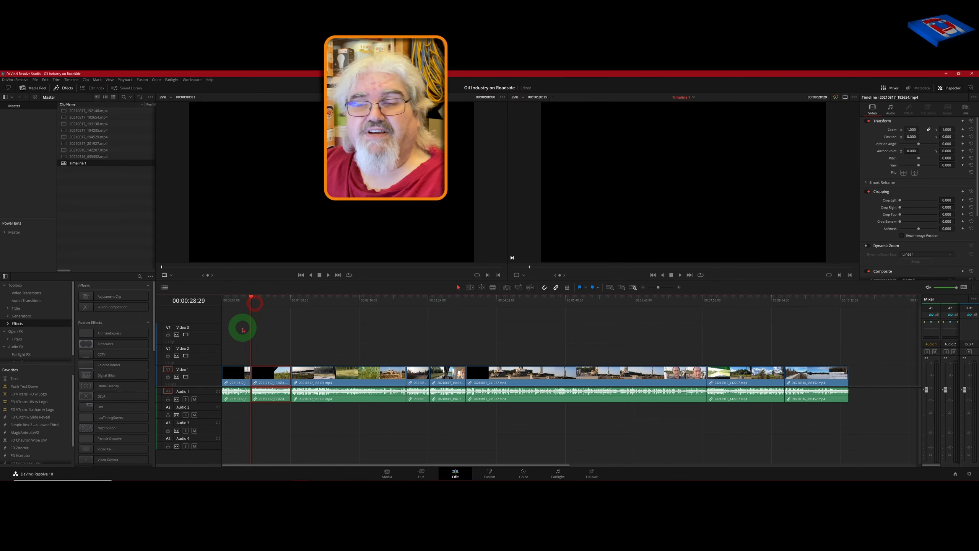
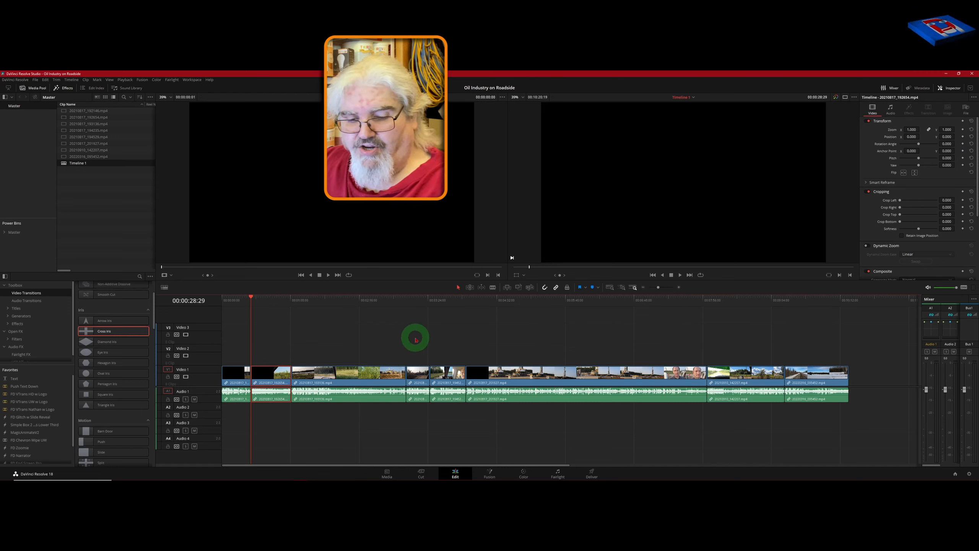
pyautogui.hotkey('shift', 'z')
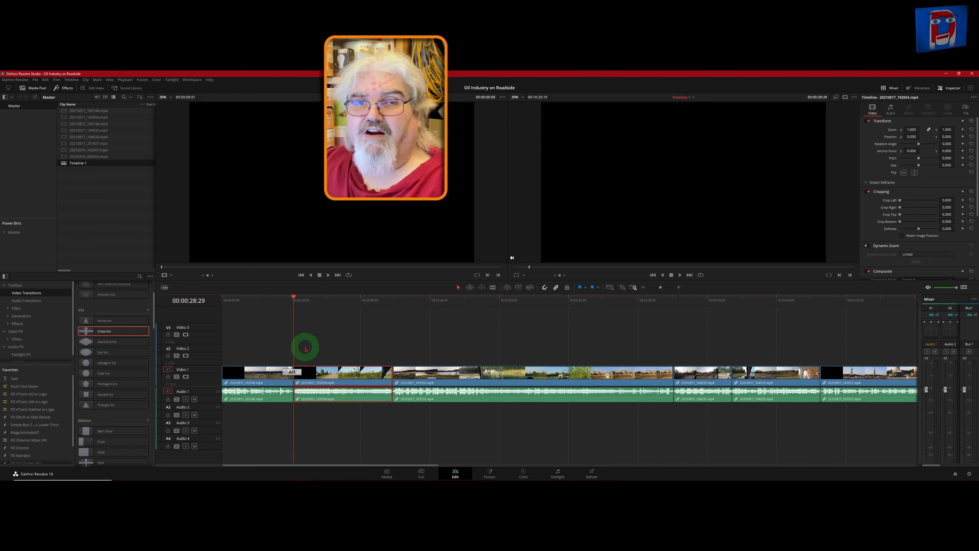
pyautogui.scroll(10, 306, 349)
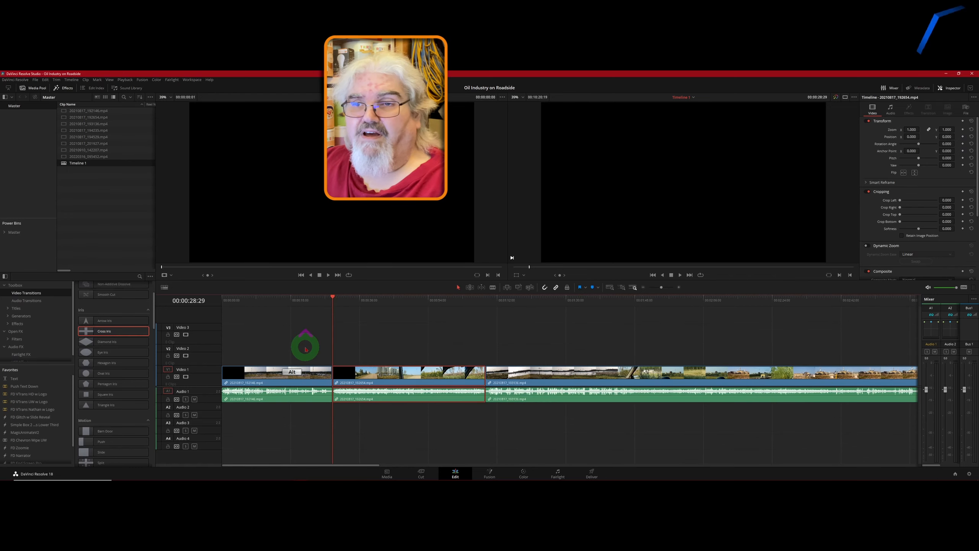
pyautogui.scroll(3, 305, 349)
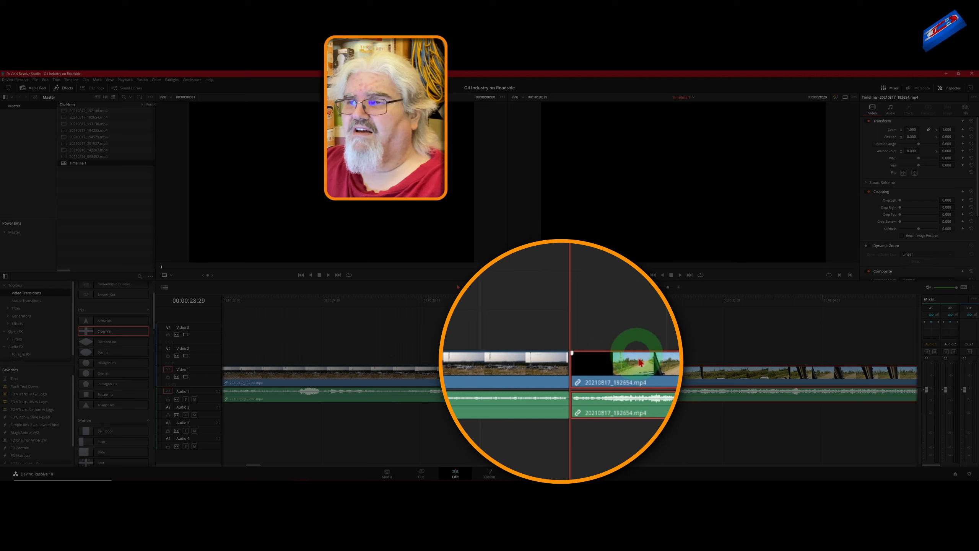
pyautogui.click(667, 378)
pyautogui.moveTo(664, 377); pyautogui.dragTo(638, 380)
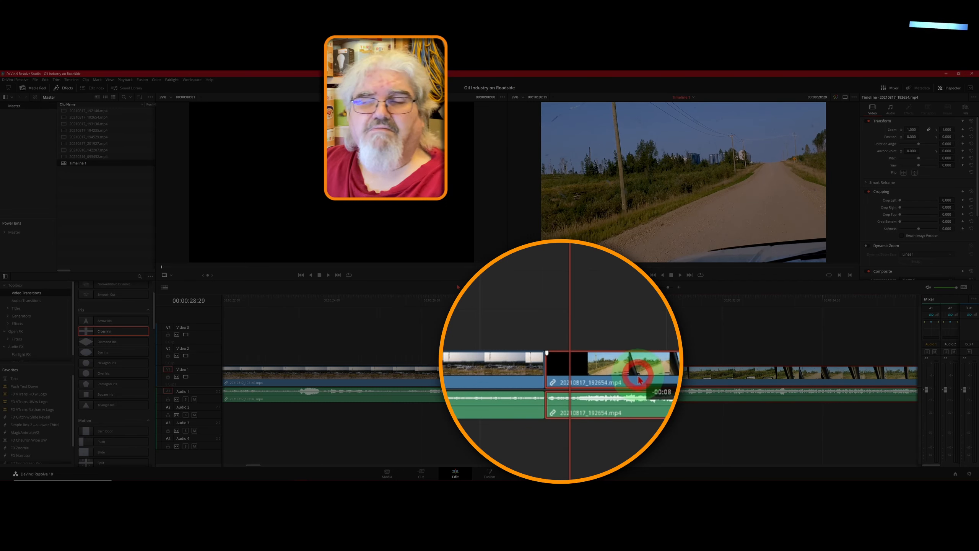
pyautogui.moveTo(638, 380); pyautogui.dragTo(617, 377)
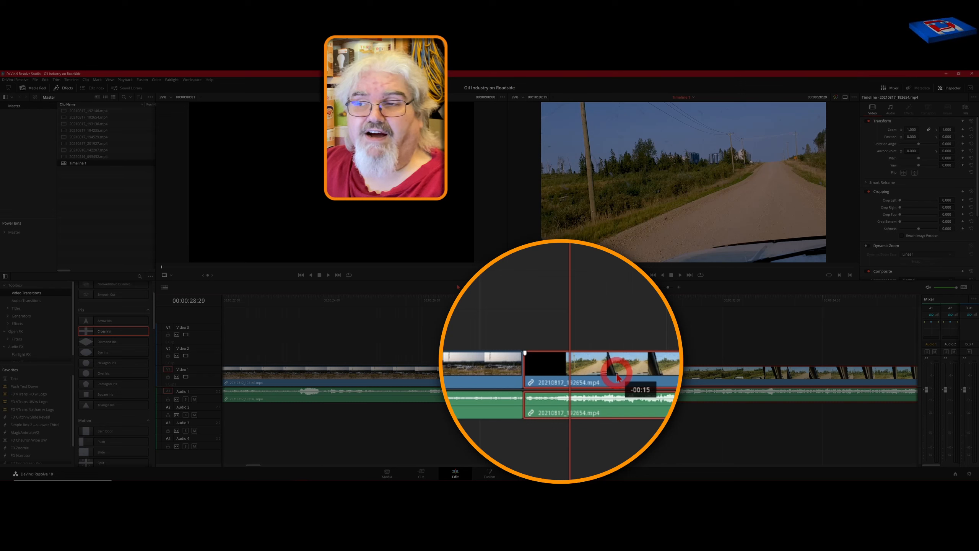
pyautogui.moveTo(617, 376); pyautogui.dragTo(614, 377)
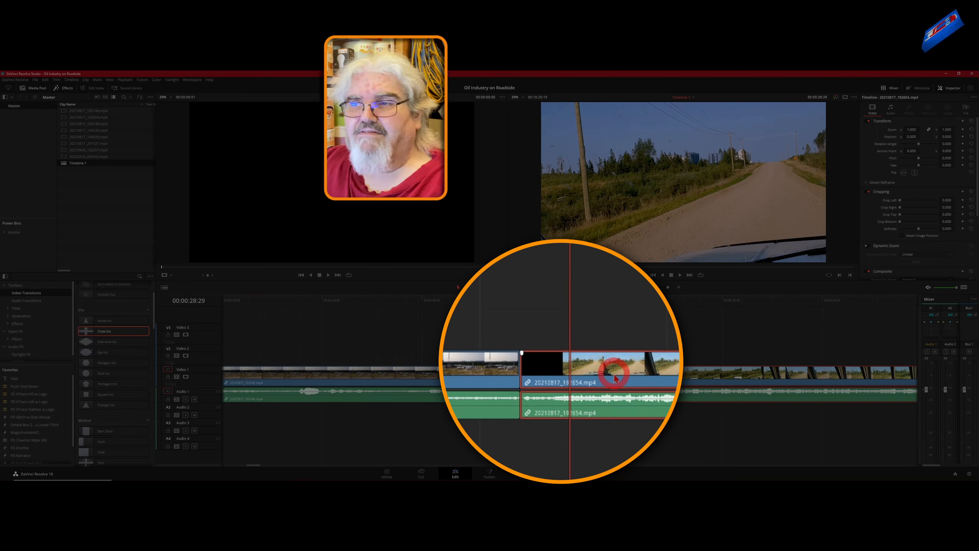
# Step: Roll the edit point between the first two clips to about 00:00:28:21 and add a Cross Iris video transition there
pyautogui.click(520, 368)
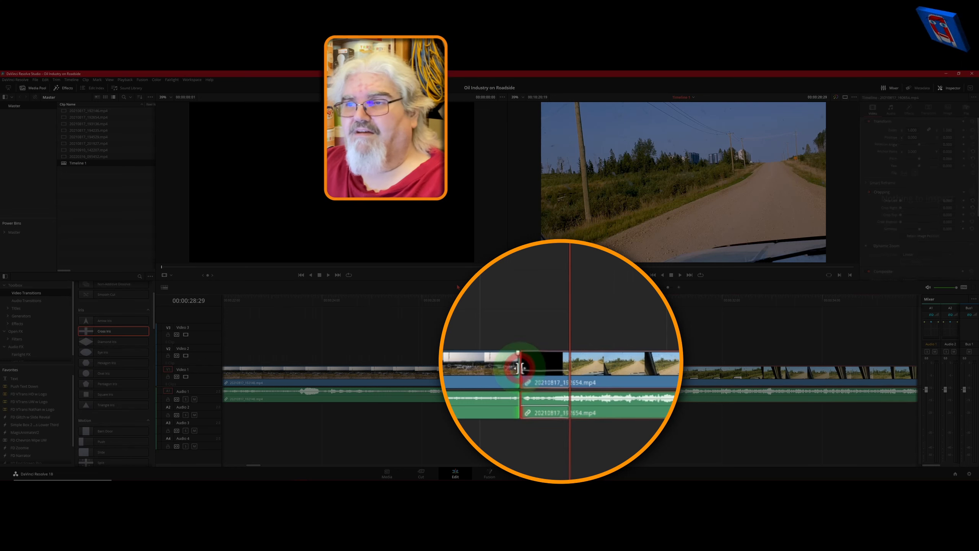
pyautogui.moveTo(521, 368); pyautogui.dragTo(548, 371)
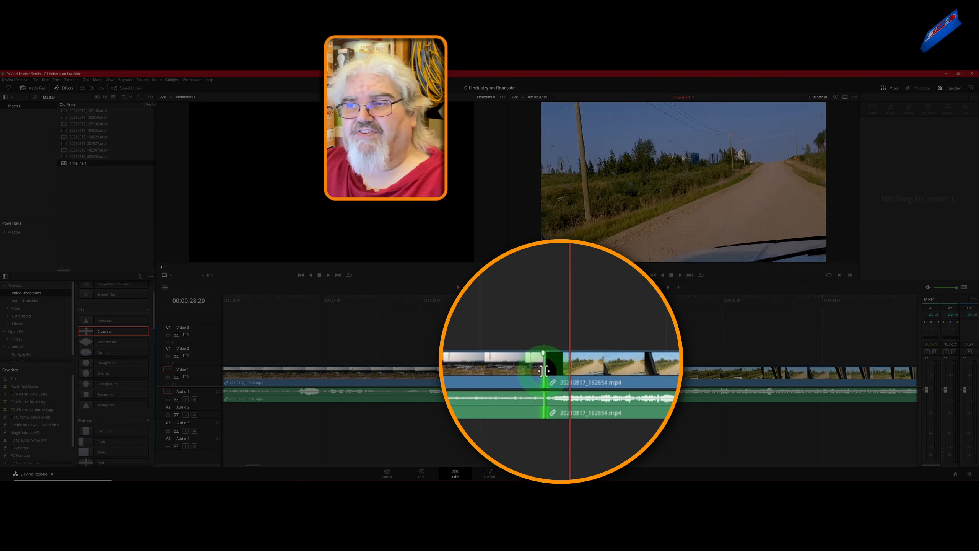
pyautogui.click(109, 320)
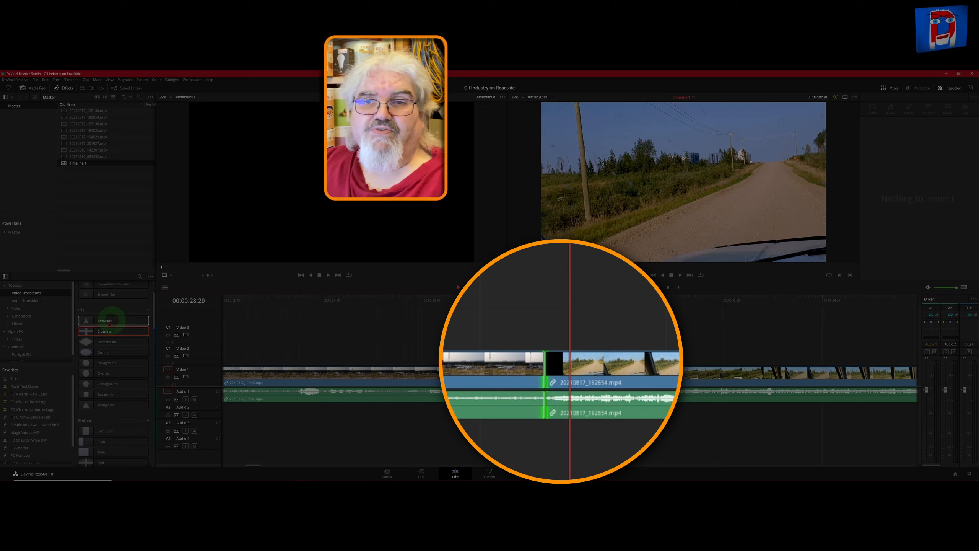
pyautogui.moveTo(104, 331); pyautogui.dragTo(549, 375)
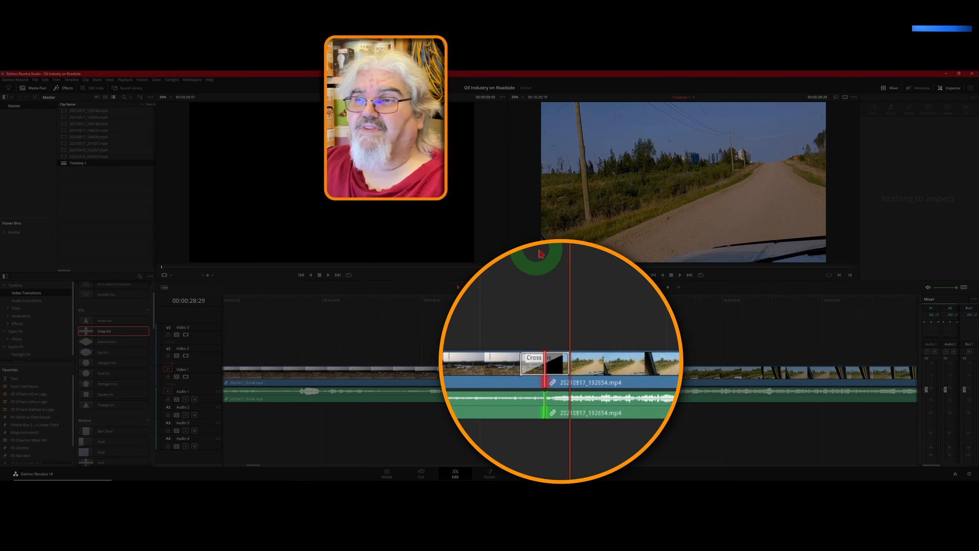
# Step: Preview the Cross Iris transition by playing forward and backward across the cut between the first two clips
pyautogui.press('Up')
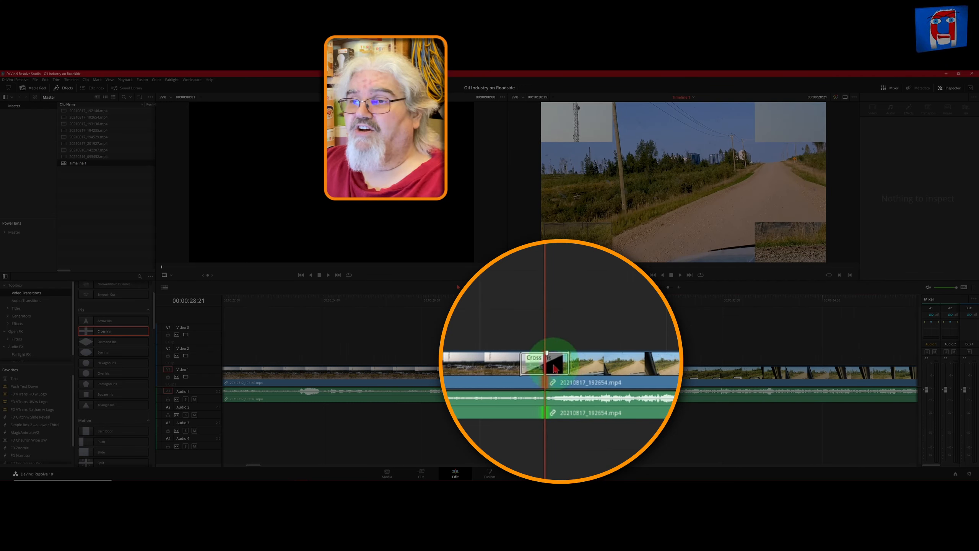
pyautogui.click(566, 374)
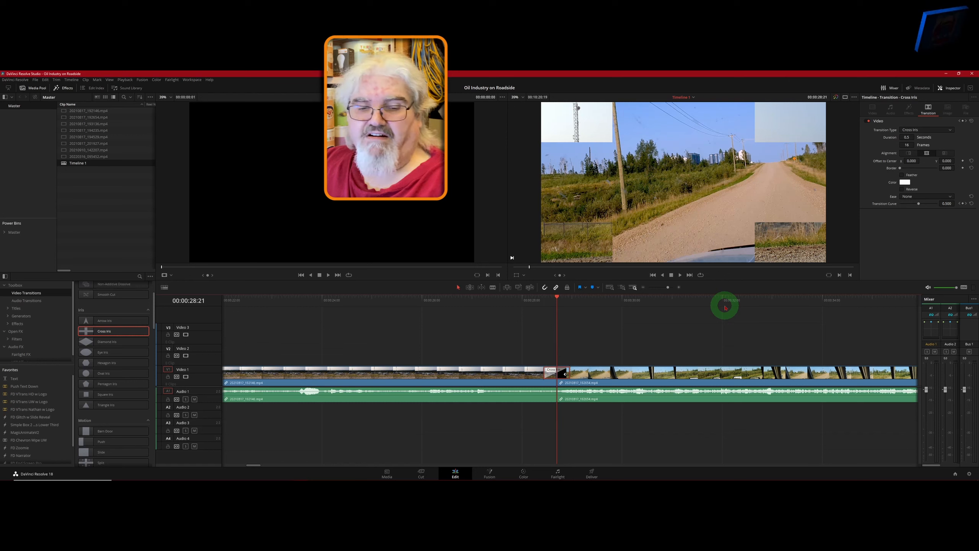
pyautogui.press('space')
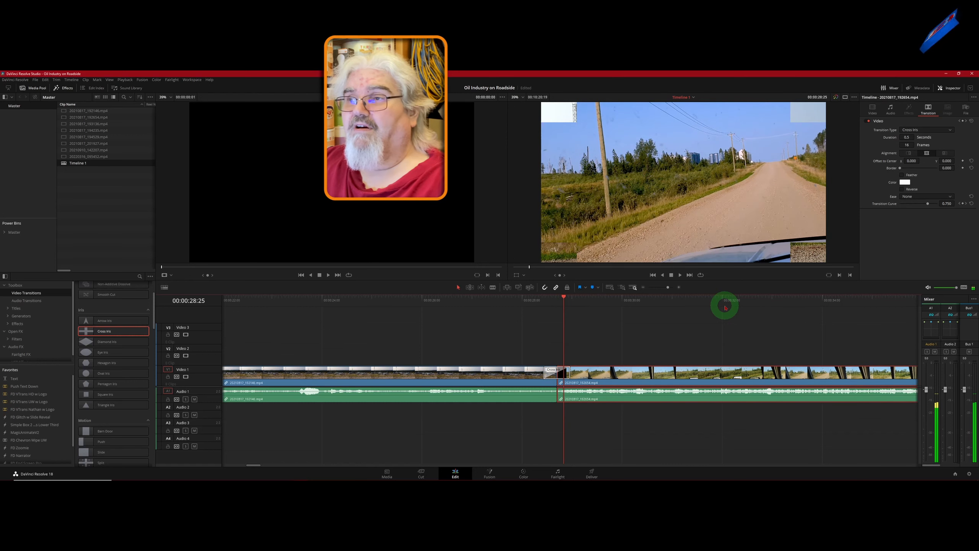
pyautogui.press('j')
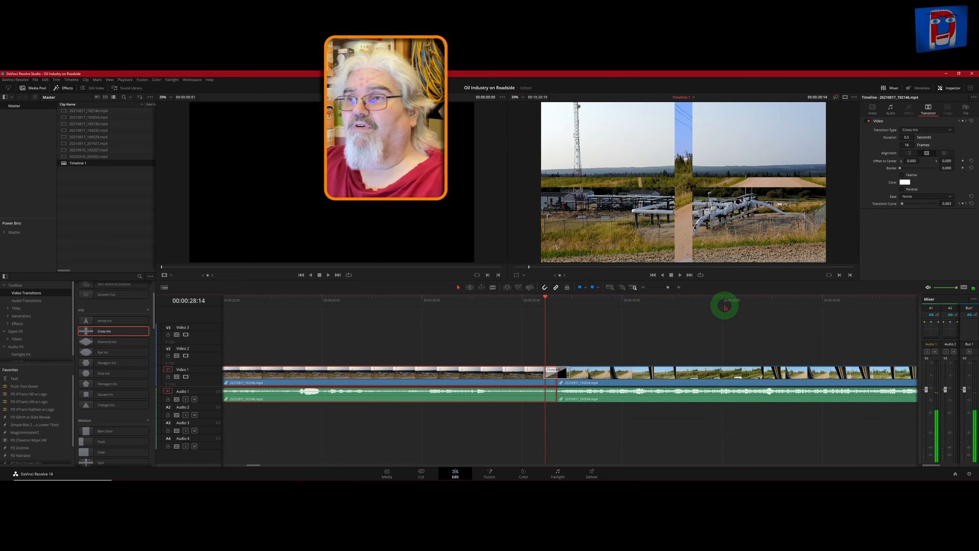
pyautogui.press('l')
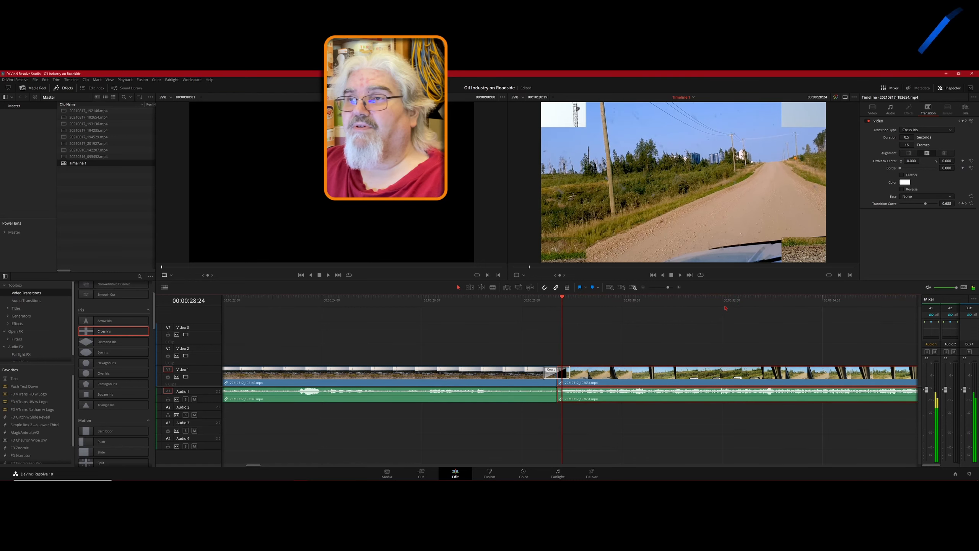
# Step: Step back and forth through the frames at the cut to inspect the Cross Iris transition between the first two clips
pyautogui.press('j')
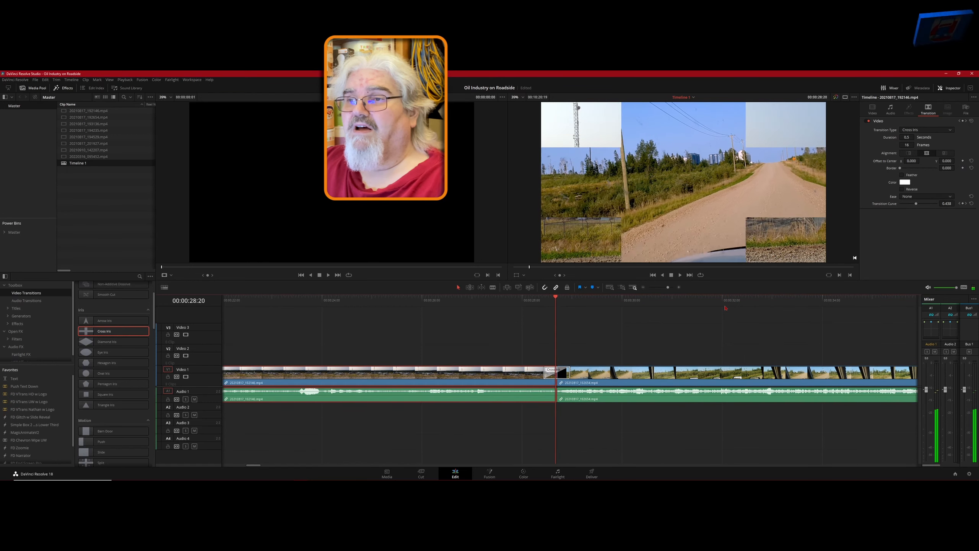
pyautogui.press('Right')
pyautogui.press('Right')
pyautogui.press('Right')
pyautogui.press('Right')
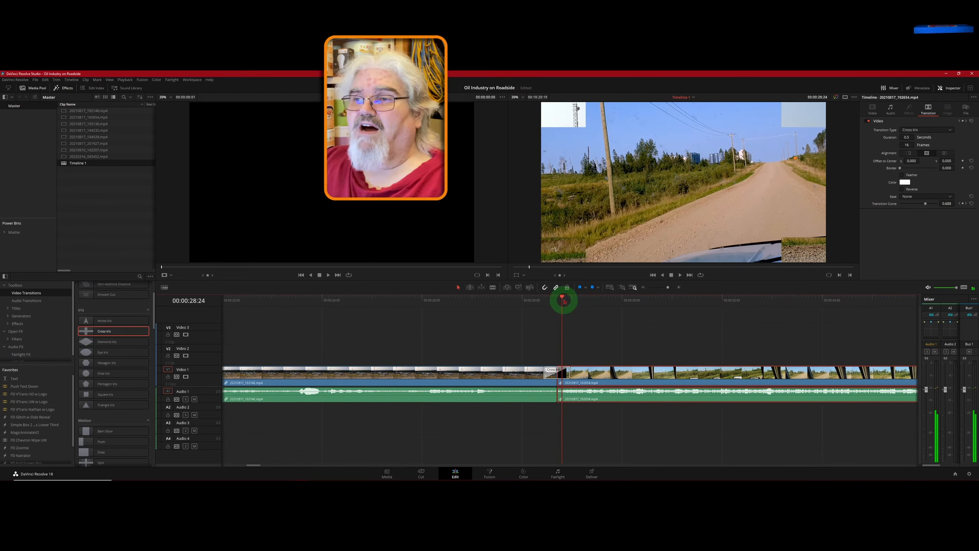
# Step: Turn off timeline snapping and place the playhead at 00:00:28:19, inside the Cross Iris transition
pyautogui.click(562, 297)
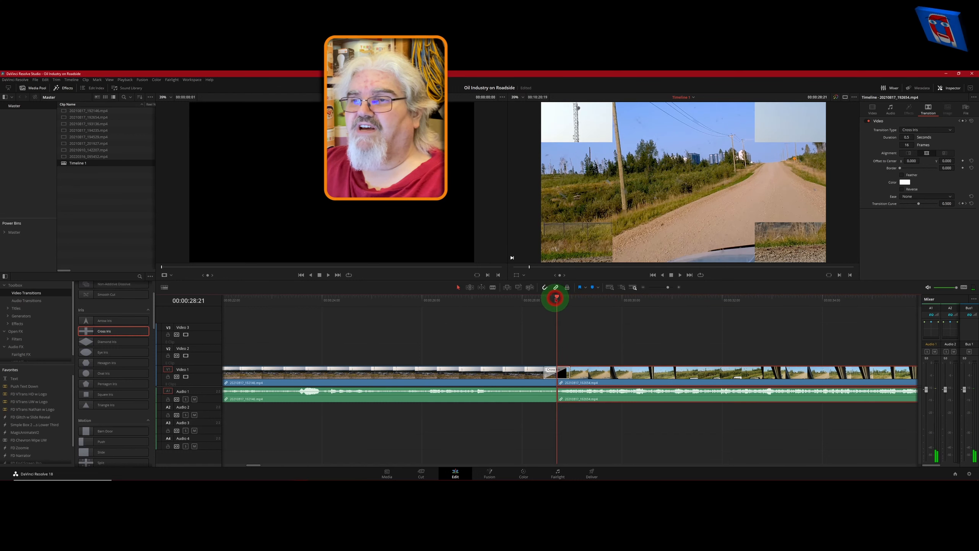
pyautogui.moveTo(555, 298); pyautogui.dragTo(553, 297)
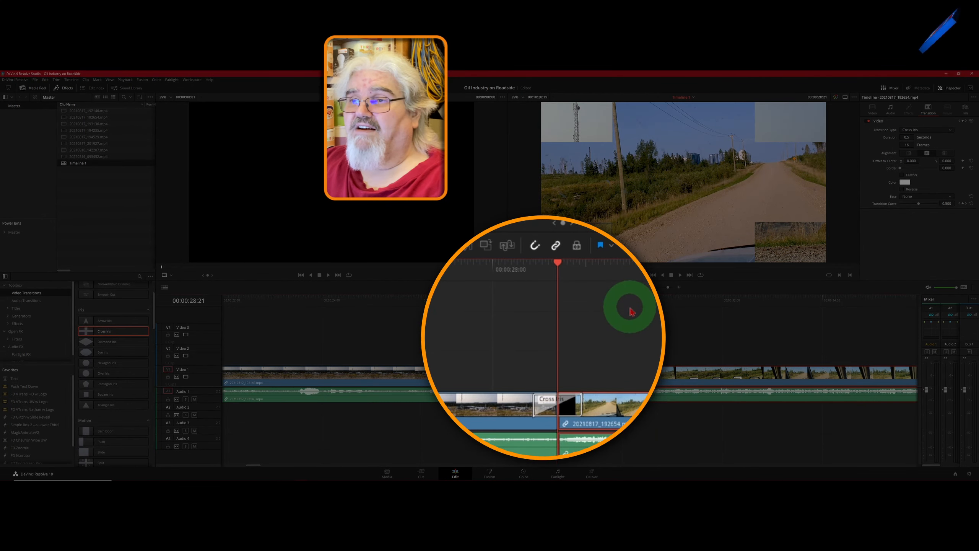
pyautogui.click(534, 245)
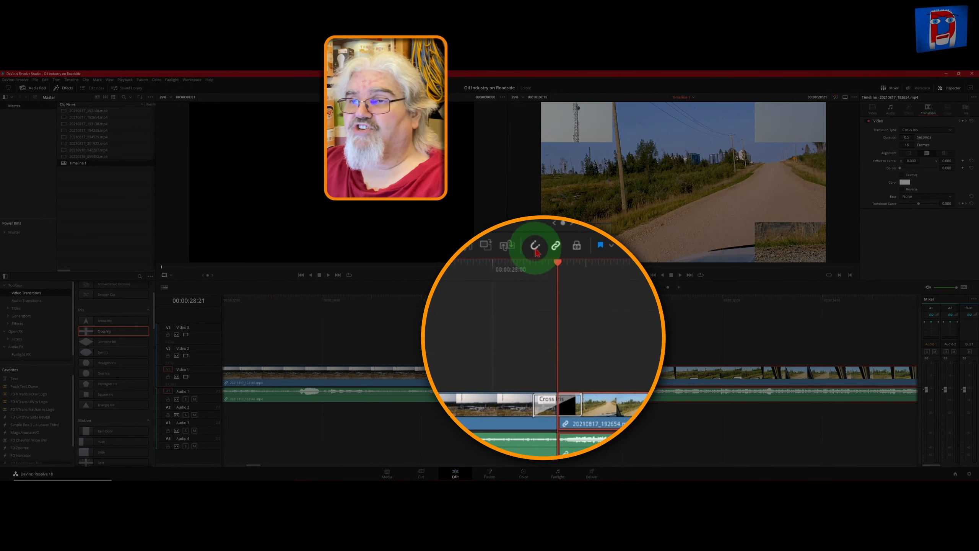
pyautogui.moveTo(558, 264); pyautogui.dragTo(554, 301)
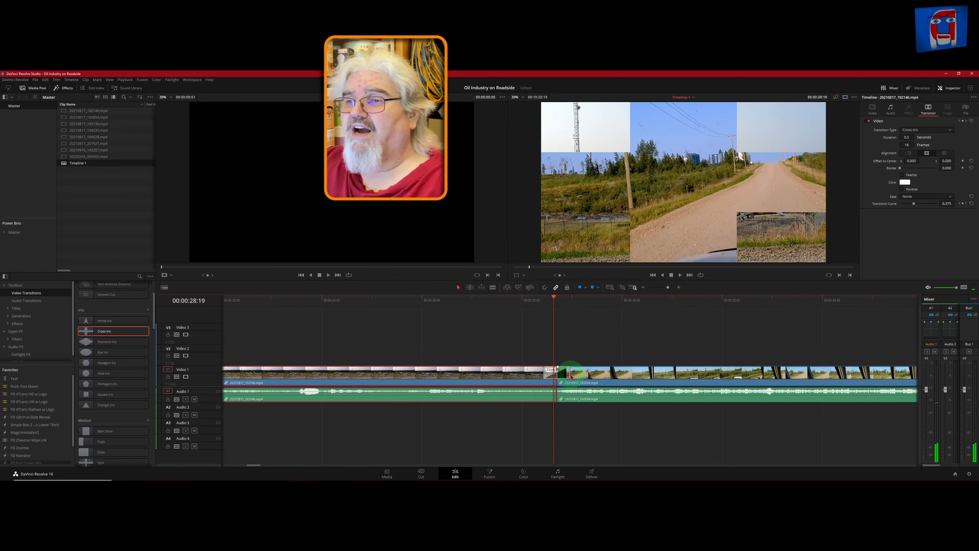
# Step: Select the Cross Iris transition between the first two clips and display its transition settings in the Inspector
pyautogui.click(568, 374)
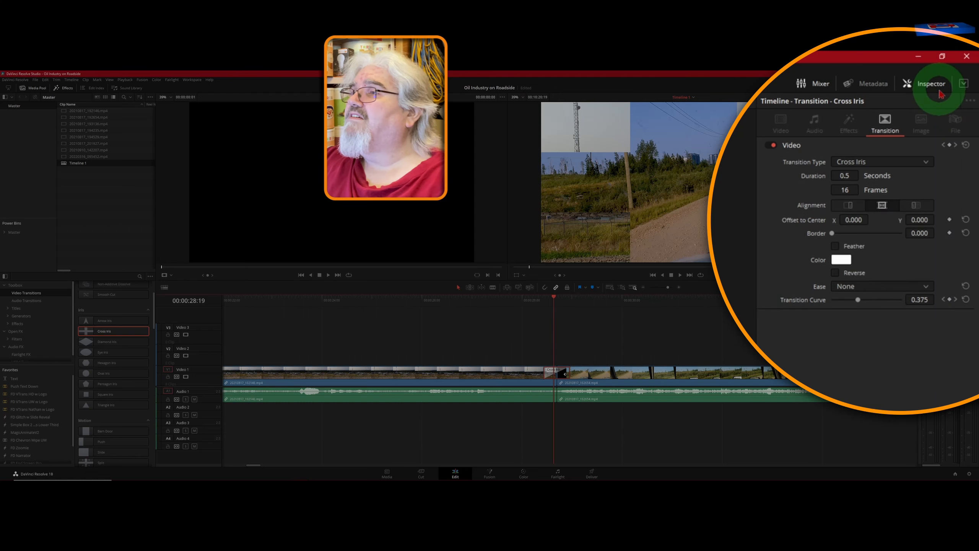
pyautogui.click(937, 89)
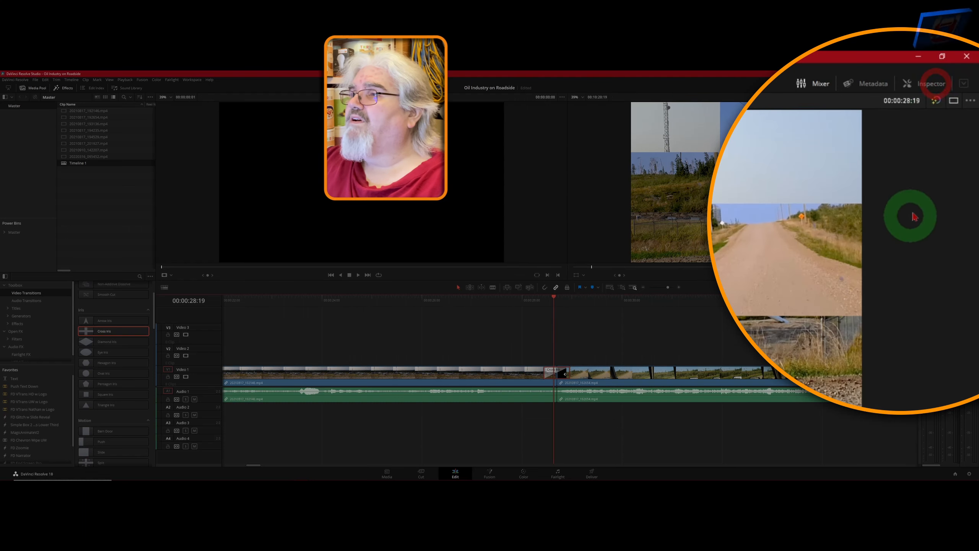
pyautogui.click(927, 88)
pyautogui.click(852, 379)
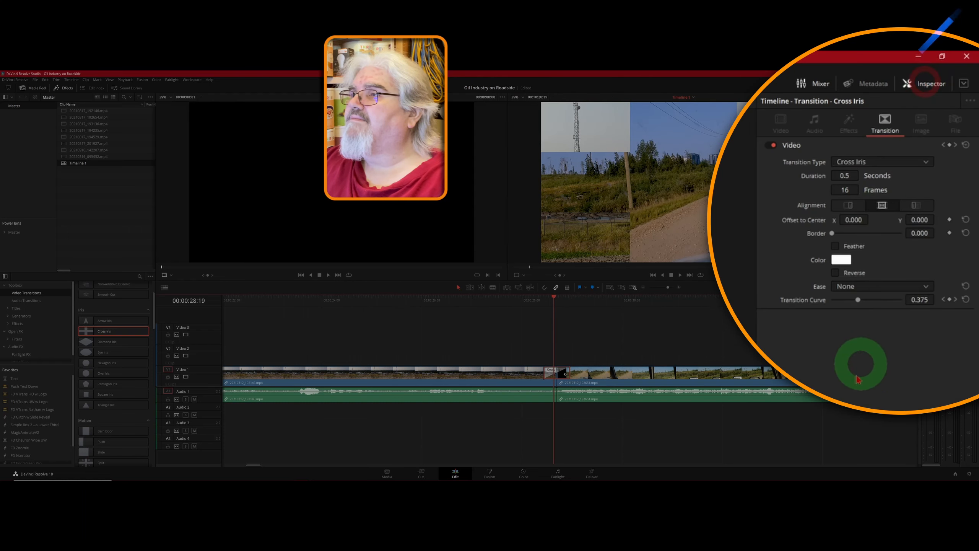
pyautogui.click(885, 120)
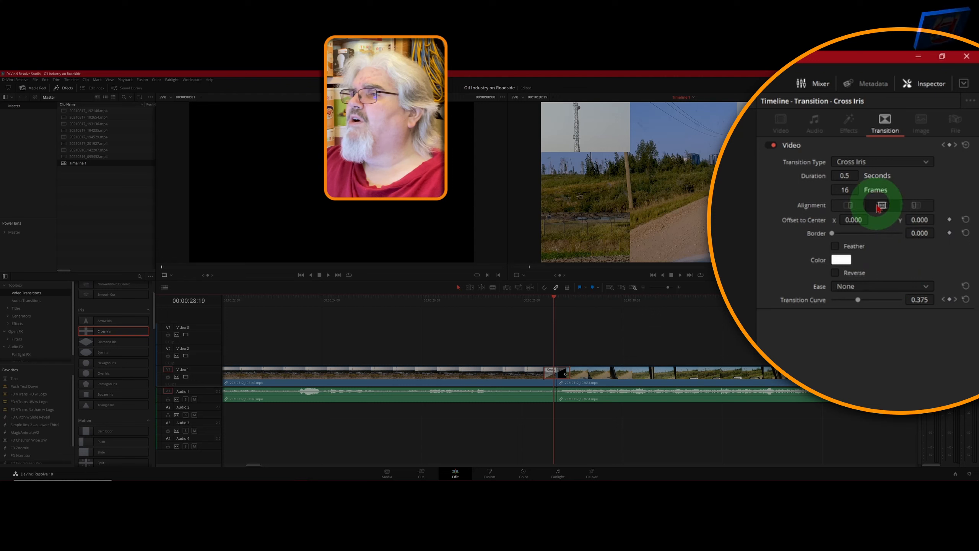
# Step: Try aligning the Cross Iris transition before and after the edit point, finishing with it centred on the edit
pyautogui.click(850, 208)
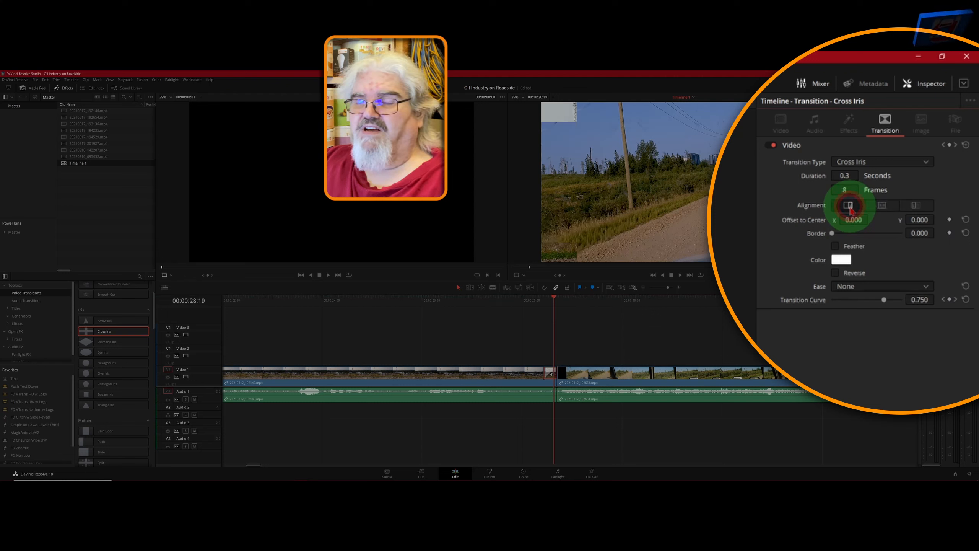
pyautogui.click(917, 212)
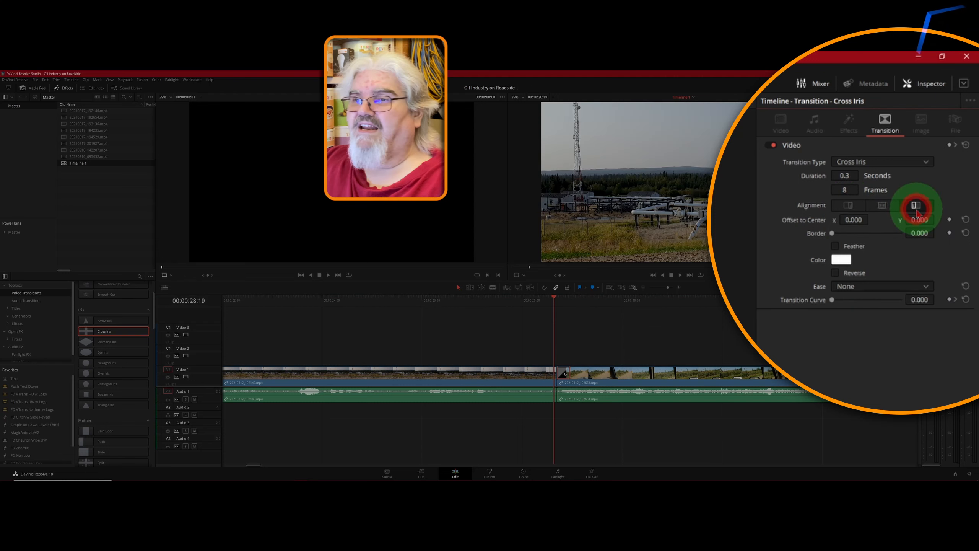
pyautogui.click(883, 208)
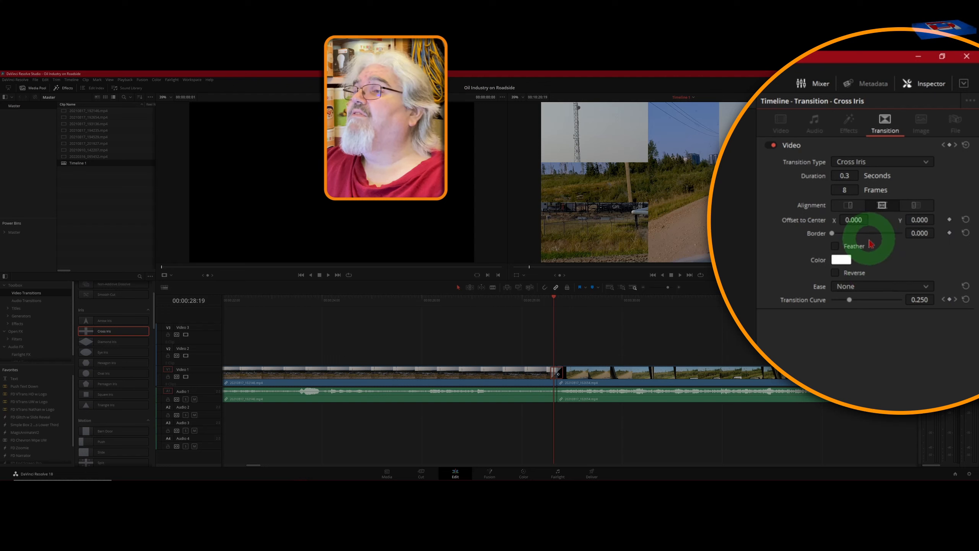
# Step: Set the Cross Iris transition's border to 26 and try the Feather option, leaving it off
pyautogui.moveTo(918, 231); pyautogui.dragTo(937, 232)
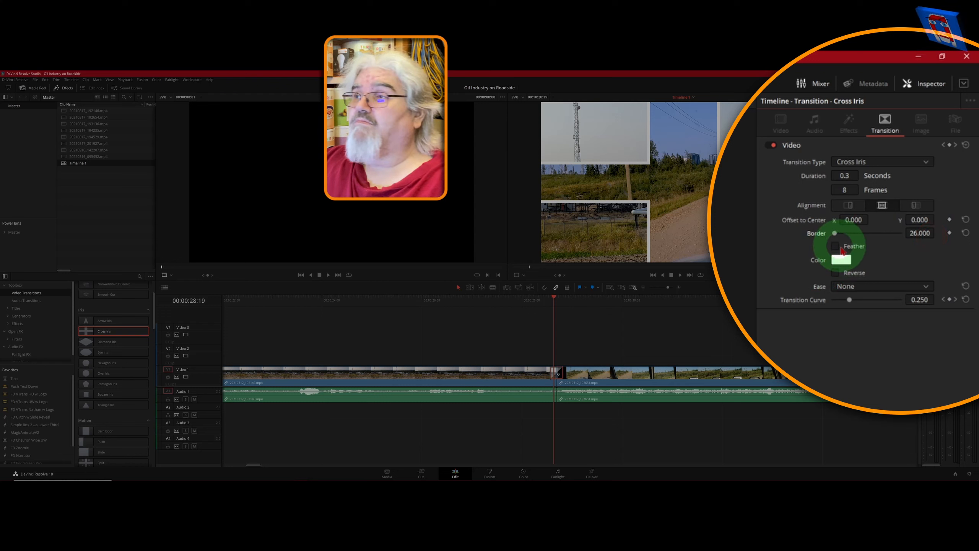
pyautogui.click(835, 247)
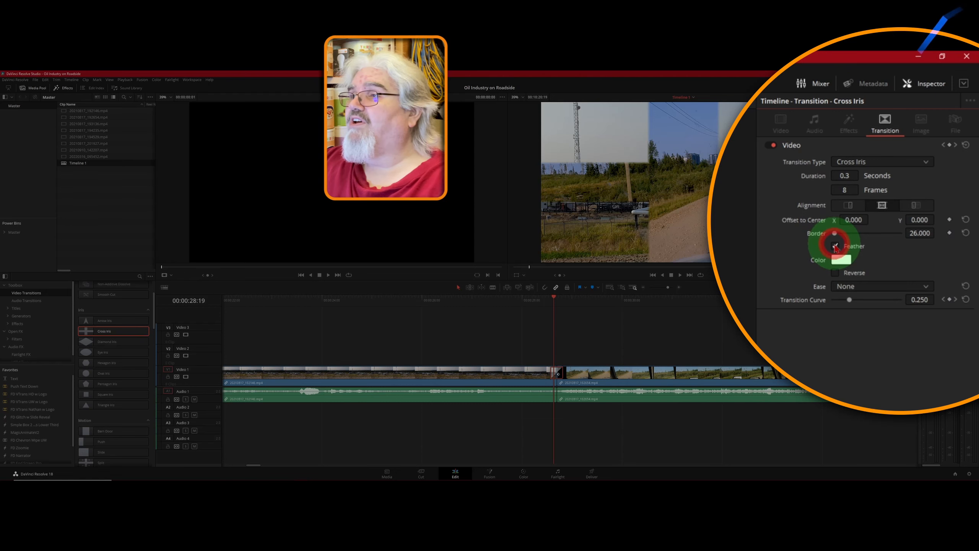
pyautogui.click(835, 247)
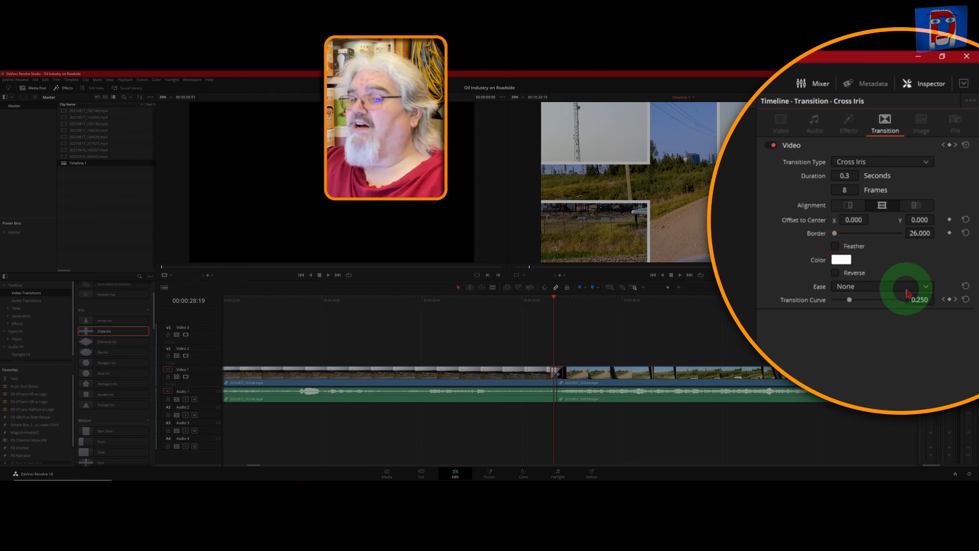
# Step: Preview the bordered Cross Iris transition by moving back before the cut and playing across it
pyautogui.press('Left')
pyautogui.press('Left')
pyautogui.press('Left')
pyautogui.press('Left')
pyautogui.press('Left')
pyautogui.press('Left')
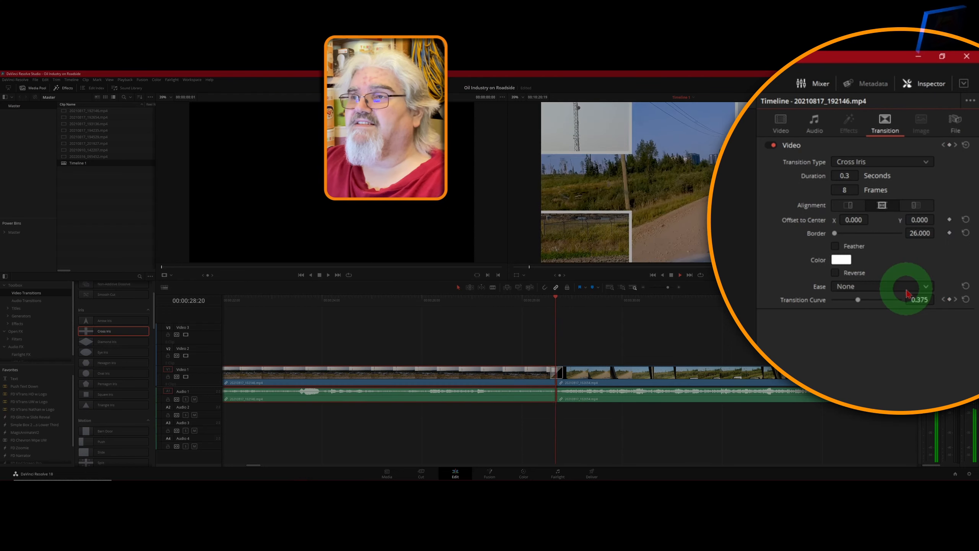
pyautogui.press('Left')
pyautogui.press('Left')
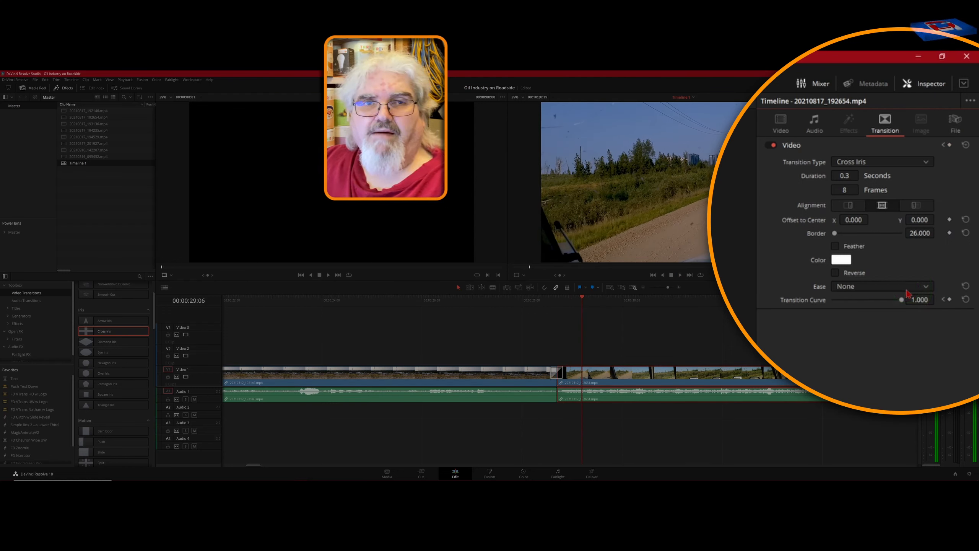
pyautogui.press('Left')
pyautogui.press('Left')
pyautogui.press('Left')
pyautogui.press('Left')
pyautogui.press('Left')
pyautogui.press('Left')
pyautogui.press('Left')
pyautogui.press('Left')
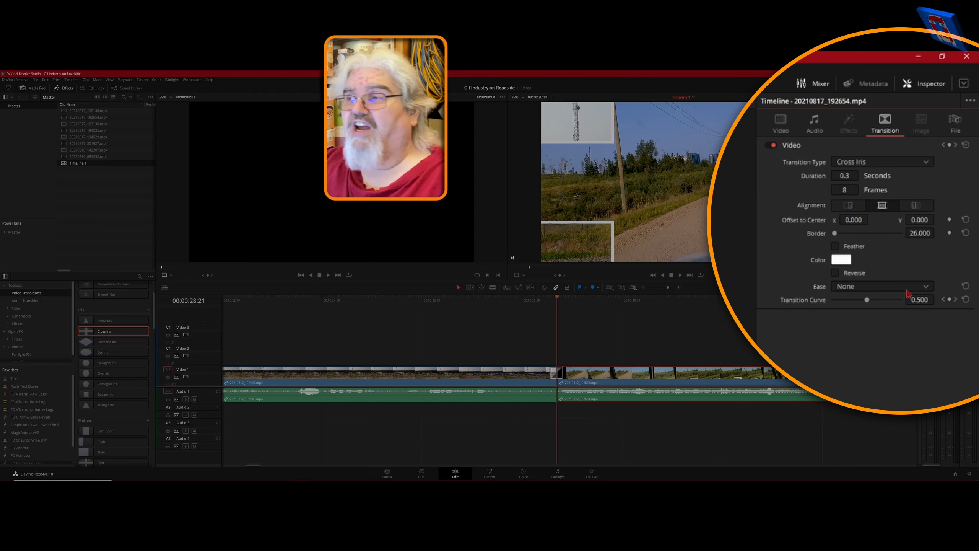
# Step: Try Custom easing and its transition curve on the Cross Iris transition, finishing with Ease set to In
pyautogui.click(878, 290)
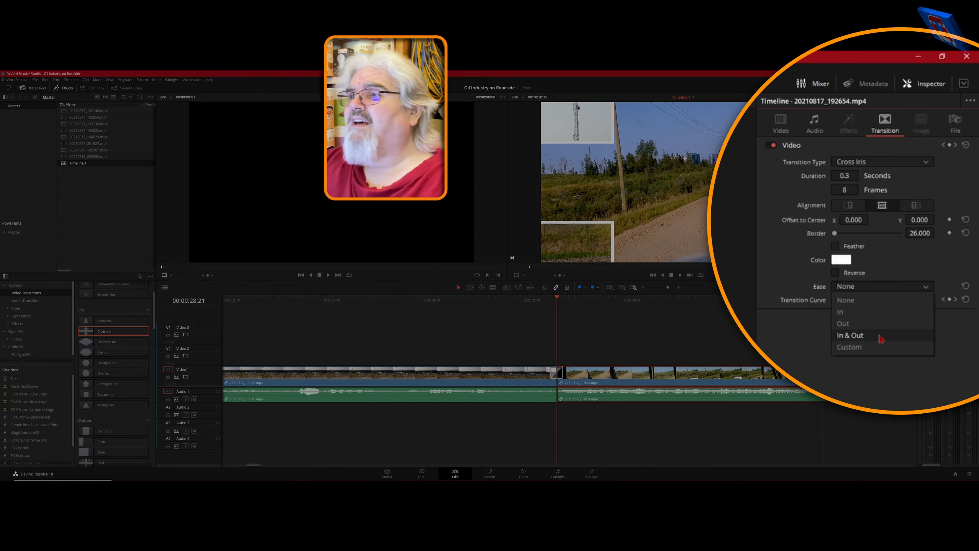
pyautogui.click(878, 352)
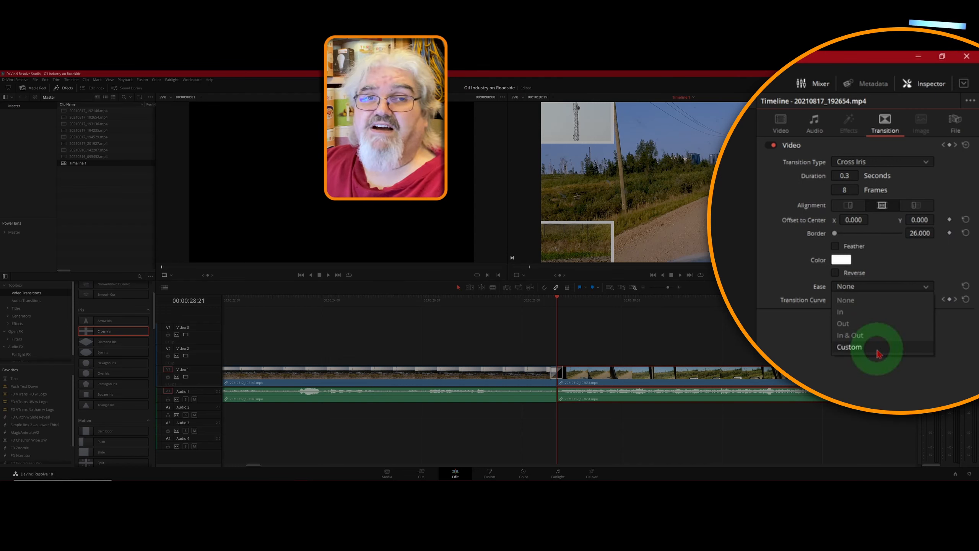
pyautogui.click(866, 304)
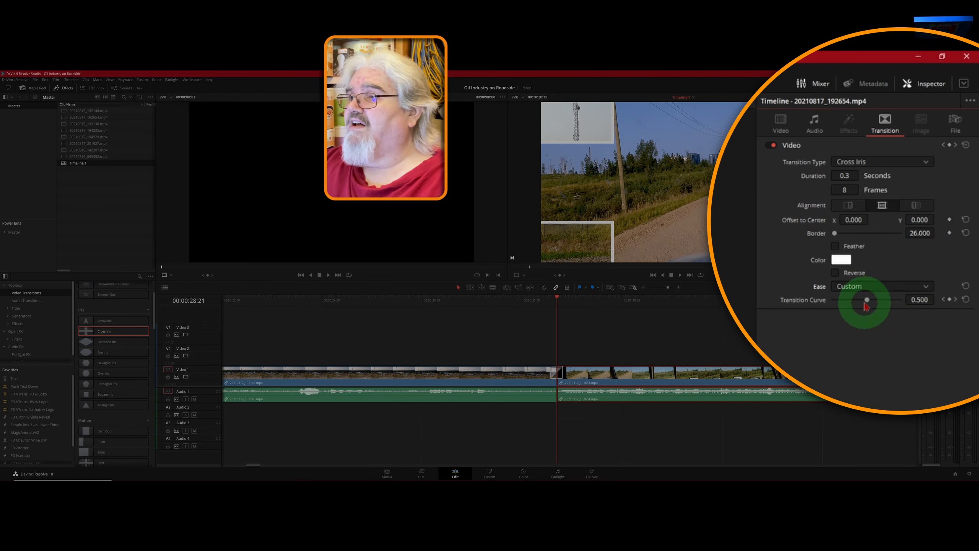
pyautogui.moveTo(865, 304)
pyautogui.mouseDown()
pyautogui.moveTo(898, 295)
pyautogui.moveTo(935, 326)
pyautogui.moveTo(945, 319)
pyautogui.moveTo(872, 307)
pyautogui.mouseUp()
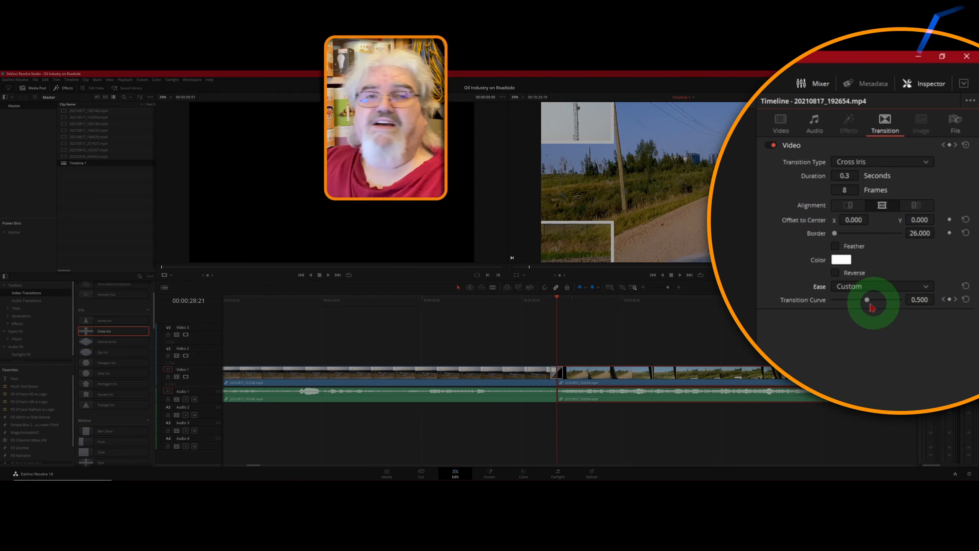
pyautogui.click(926, 287)
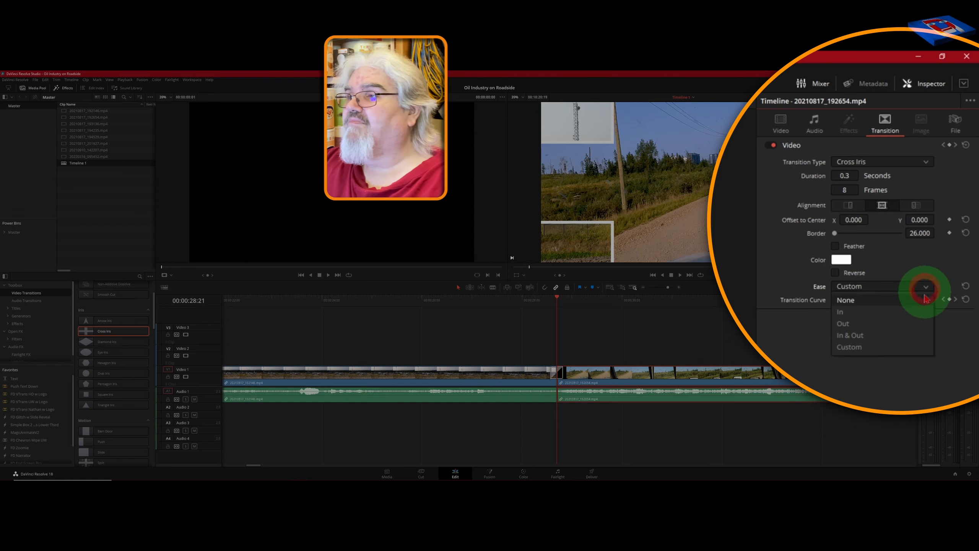
pyautogui.click(884, 317)
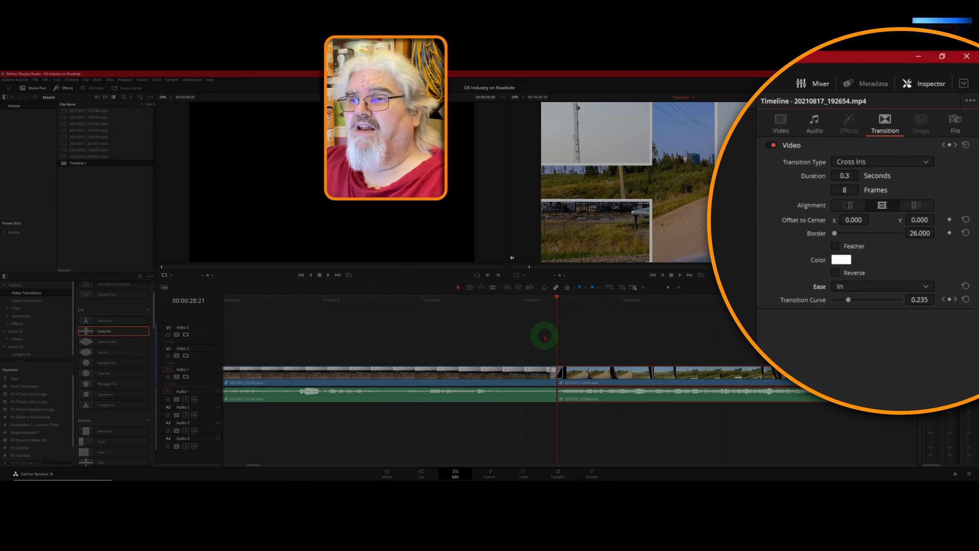
# Step: Play repeatedly across the cut between the first two clips to examine the Cross Iris transition with ease-in
pyautogui.press('Left')
pyautogui.press('Left')
pyautogui.press('Left')
pyautogui.press('Left')
pyautogui.press('Left')
pyautogui.press('Left')
pyautogui.press('Left')
pyautogui.press('Left')
pyautogui.press('Left')
pyautogui.press('Left')
pyautogui.press('Left')
pyautogui.press('Left')
pyautogui.press('Left')
pyautogui.press('Left')
pyautogui.press('Left')
pyautogui.press('Left')
pyautogui.press('Left')
pyautogui.press('Left')
pyautogui.press('Left')
pyautogui.press('space')
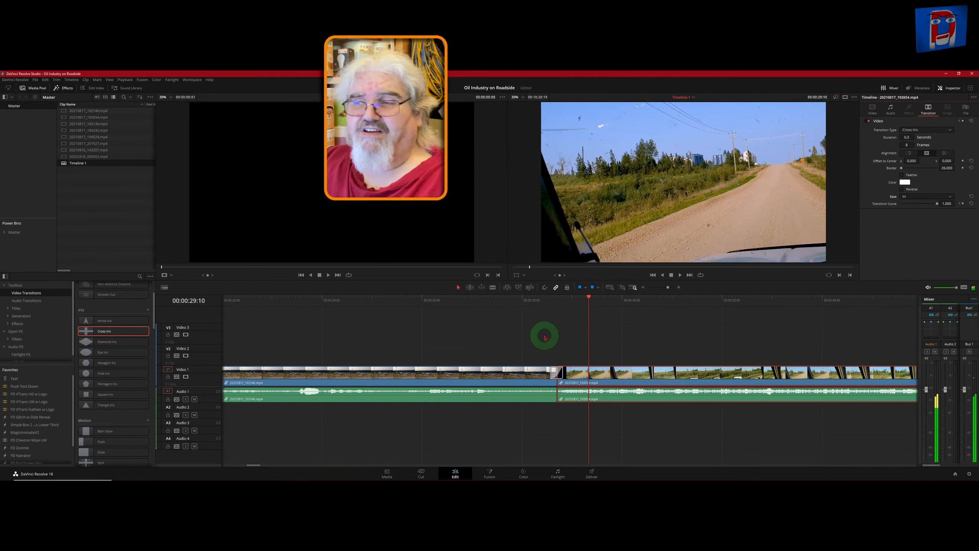
pyautogui.press('Left')
pyautogui.press('Left')
pyautogui.press('Left')
pyautogui.press('Left')
pyautogui.press('Left')
pyautogui.press('Left')
pyautogui.press('Left')
pyautogui.press('Left')
pyautogui.press('Left')
pyautogui.press('Left')
pyautogui.press('Left')
pyautogui.press('Left')
pyautogui.press('Left')
pyautogui.press('Left')
pyautogui.press('Left')
pyautogui.press('Left')
pyautogui.press('Left')
pyautogui.press('Left')
pyautogui.press('Left')
pyautogui.press('Left')
pyautogui.press('space')
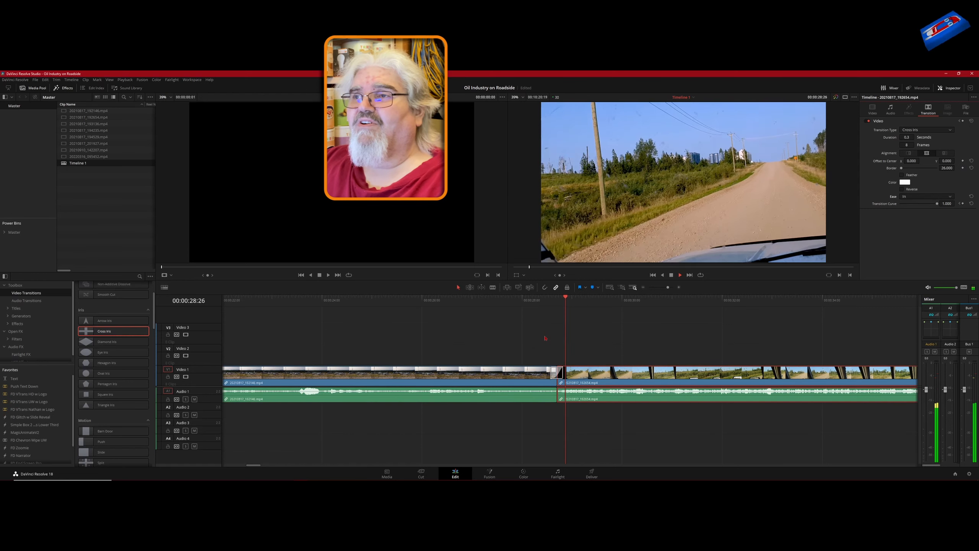
pyautogui.press('space')
pyautogui.press('Left')
pyautogui.press('Left')
pyautogui.press('Left')
pyautogui.press('Left')
pyautogui.press('Left')
pyautogui.press('Left')
pyautogui.press('Left')
pyautogui.press('Left')
pyautogui.press('Left')
pyautogui.press('Left')
pyautogui.press('Left')
pyautogui.press('Left')
pyautogui.press('Left')
pyautogui.press('Left')
pyautogui.press('Left')
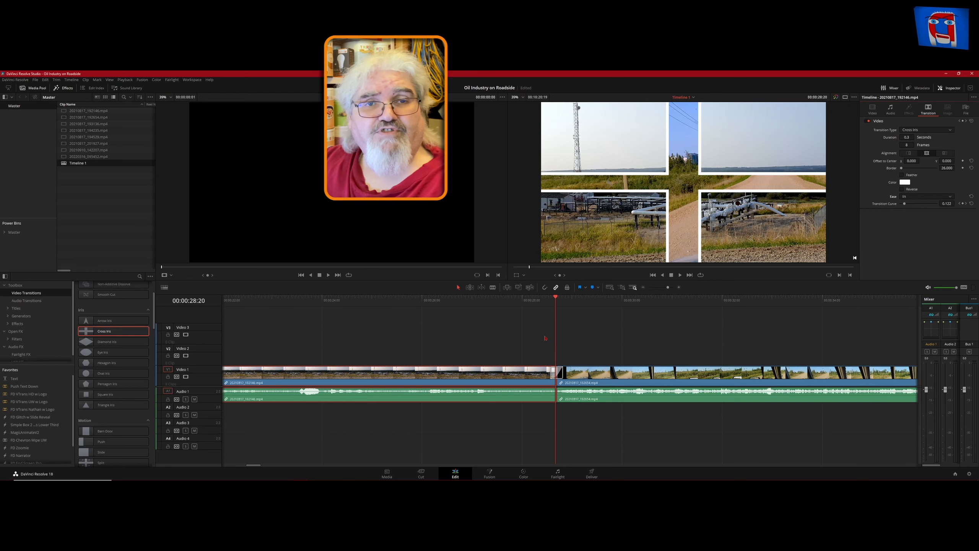
# Step: Fit the whole timeline in view and return the playhead to 00:00:00:00
pyautogui.click(228, 300)
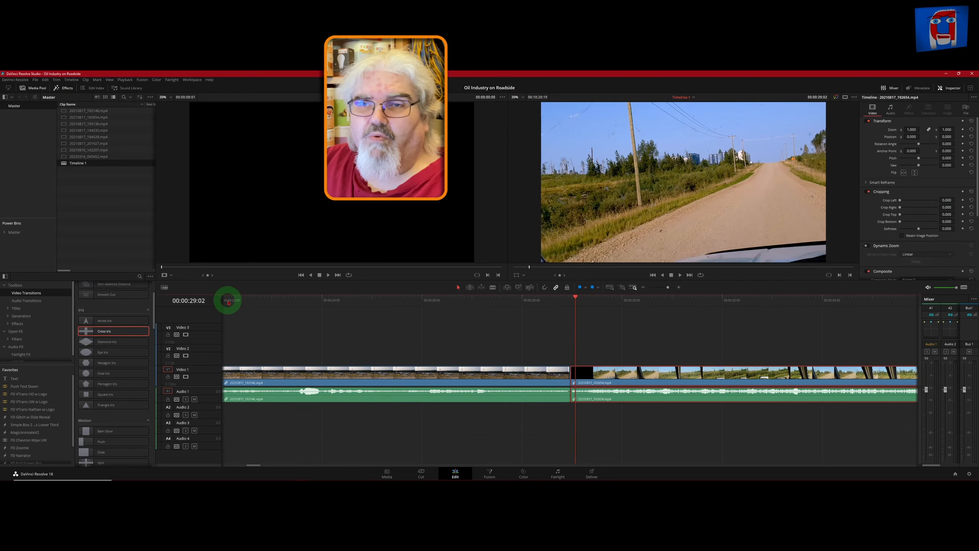
pyautogui.press('shift')
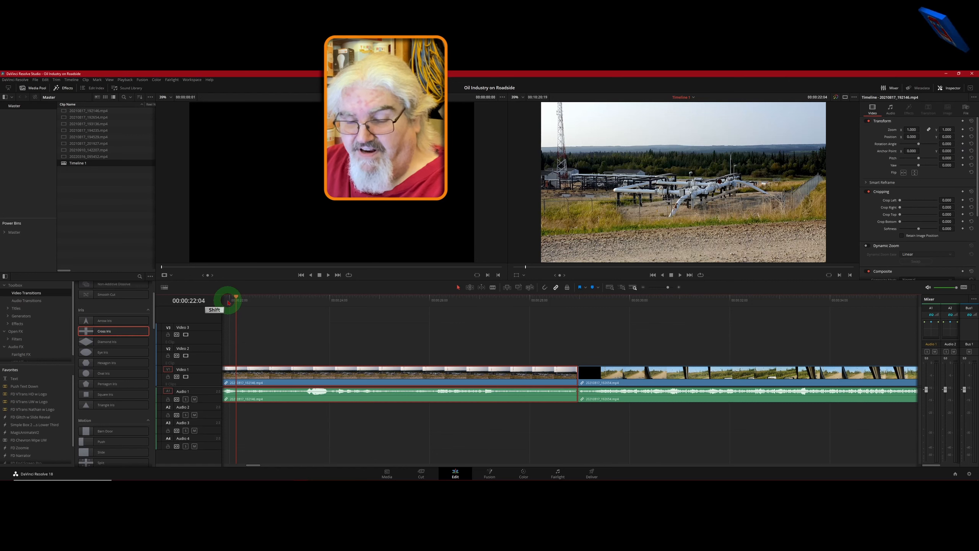
pyautogui.hotkey('shift', 'z')
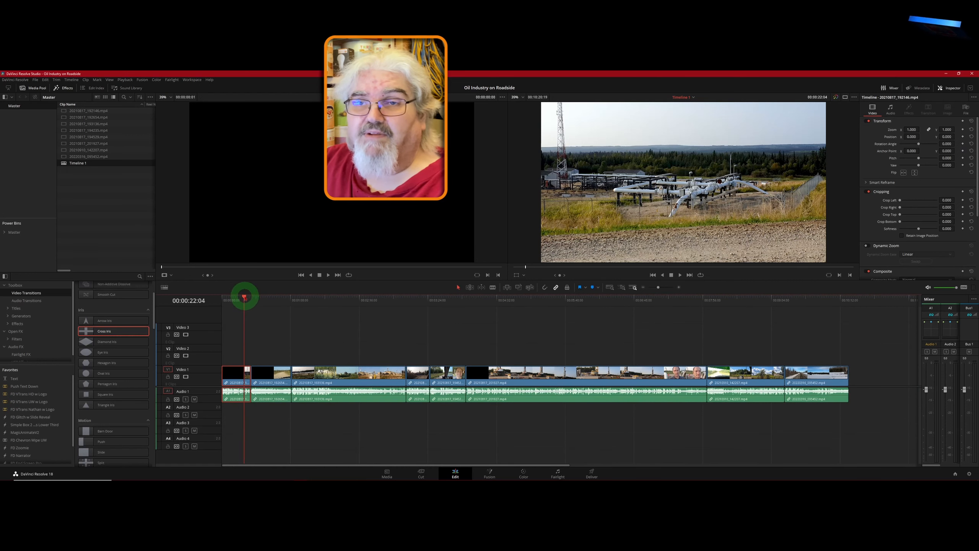
pyautogui.click(244, 297)
pyautogui.moveTo(244, 296); pyautogui.dragTo(214, 295)
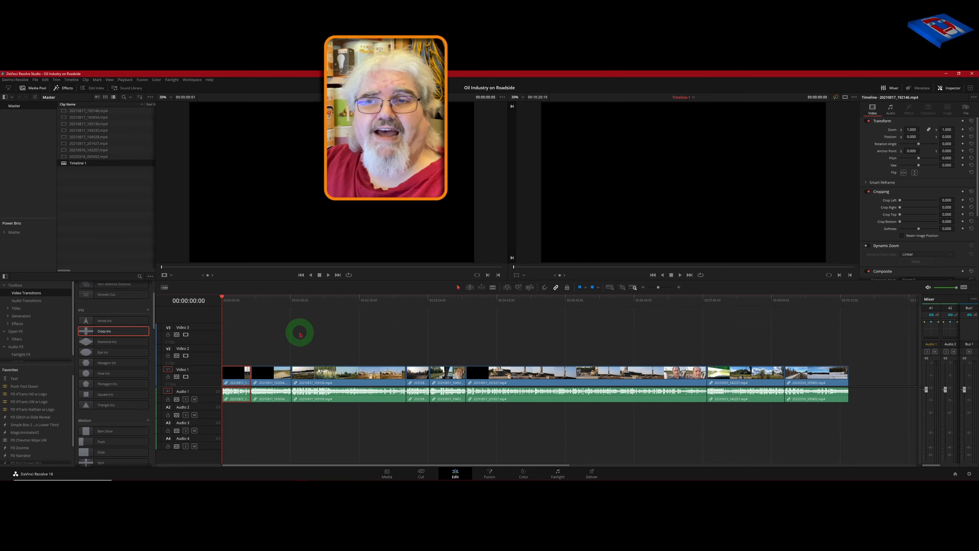
pyautogui.click(249, 306)
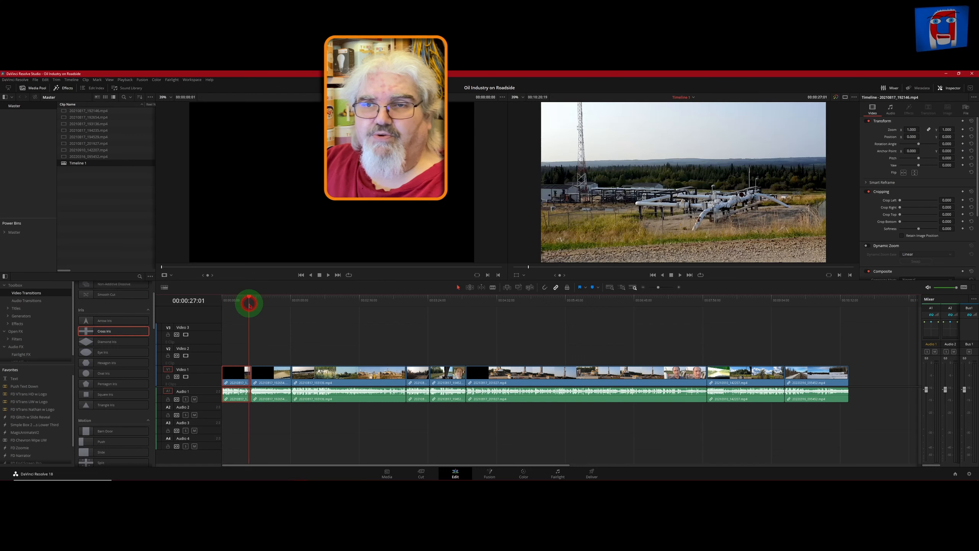
pyautogui.moveTo(249, 298); pyautogui.dragTo(205, 301)
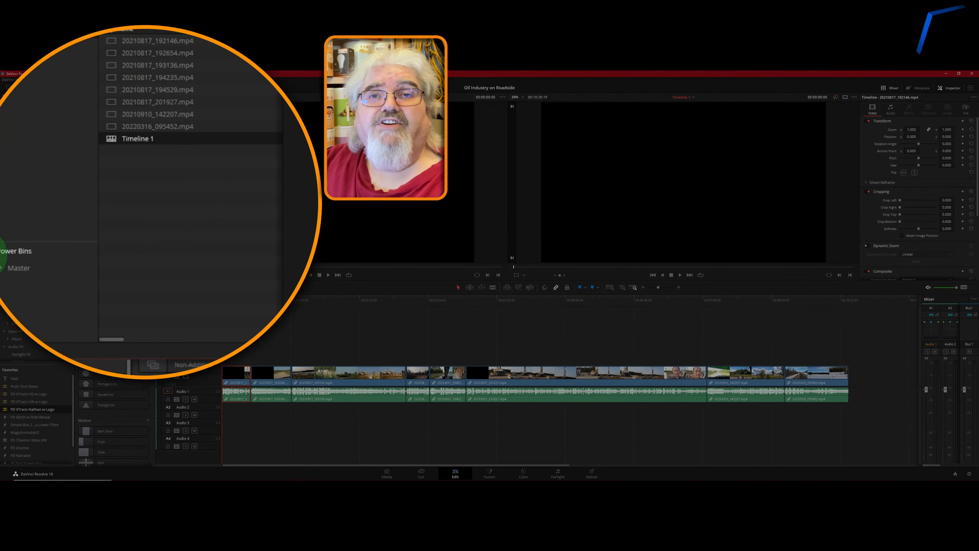
# Step: Insert the host's intro clip from their personal Power Bin at the start of the timeline
pyautogui.click(2, 269)
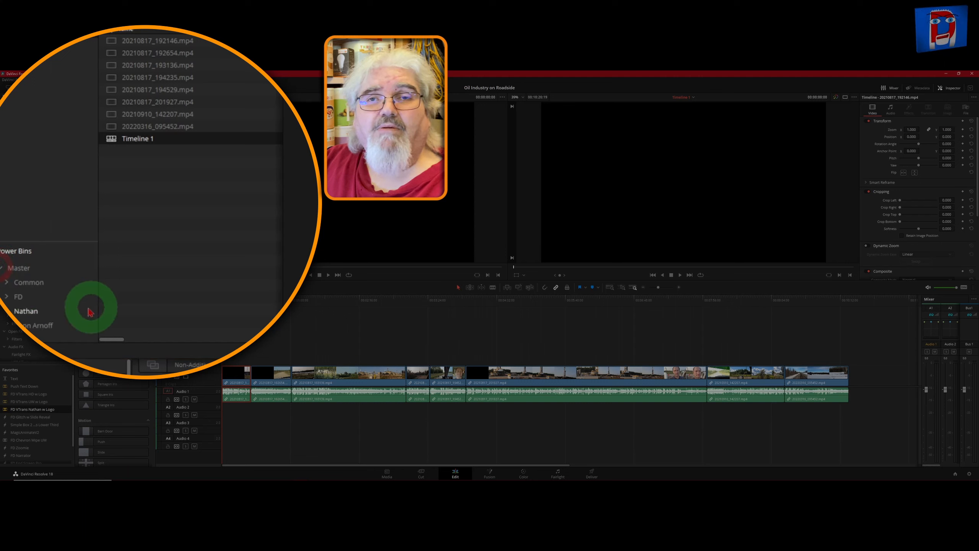
pyautogui.click(26, 312)
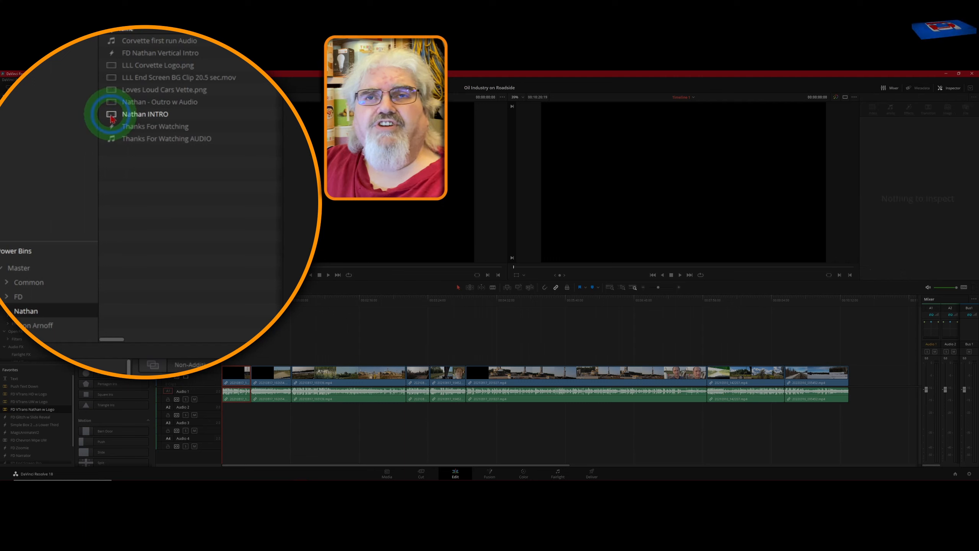
pyautogui.rightClick(111, 118)
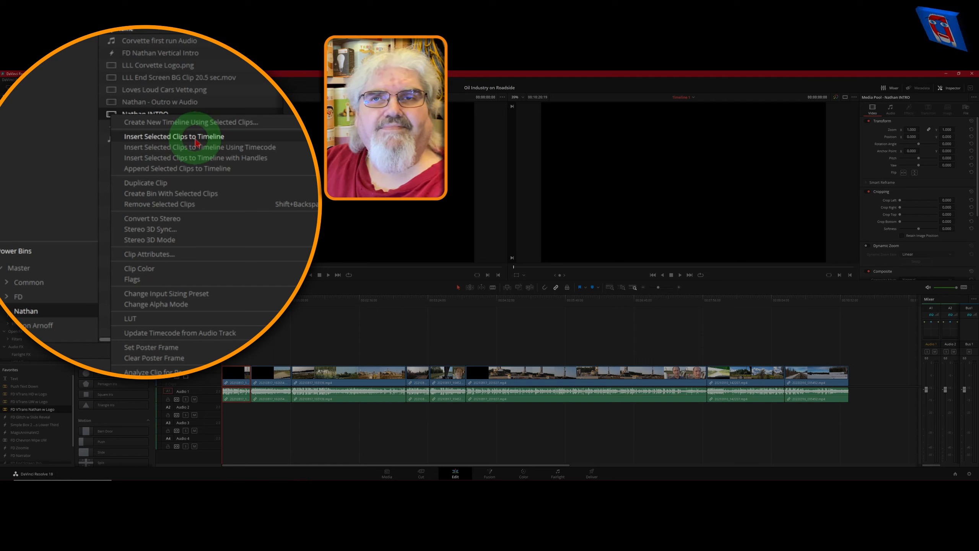
pyautogui.click(195, 142)
pyautogui.click(244, 358)
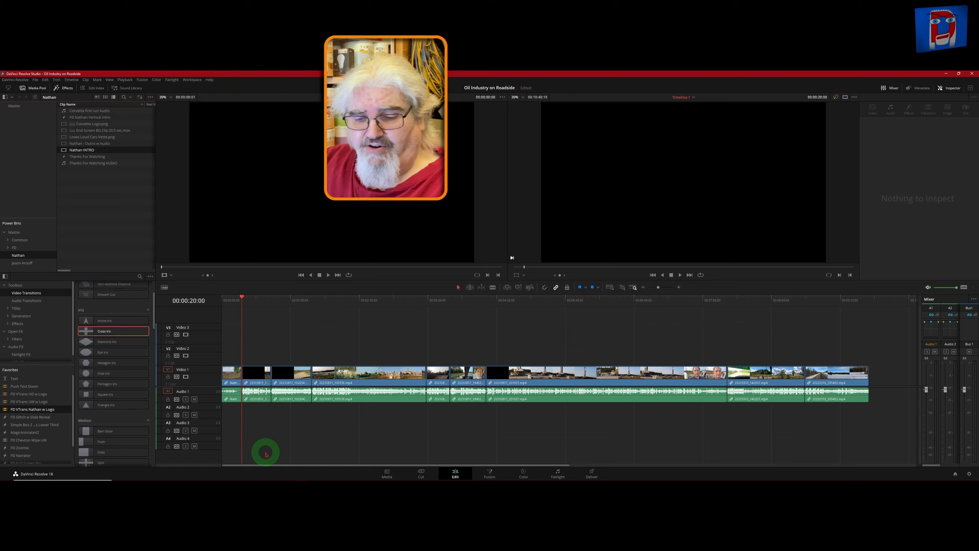
# Step: Select every clip on the timeline from the playhead forward, leaving out the intro clip
pyautogui.hotkey('shift', 'z')
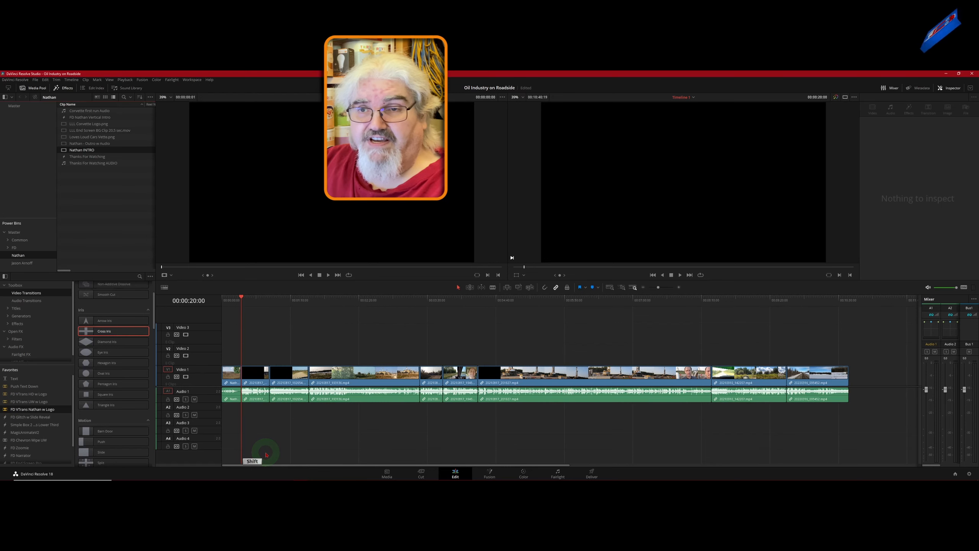
pyautogui.hotkey('shift', 'z')
pyautogui.hotkey('shift', 'z')
pyautogui.hotkey('shift', 'z')
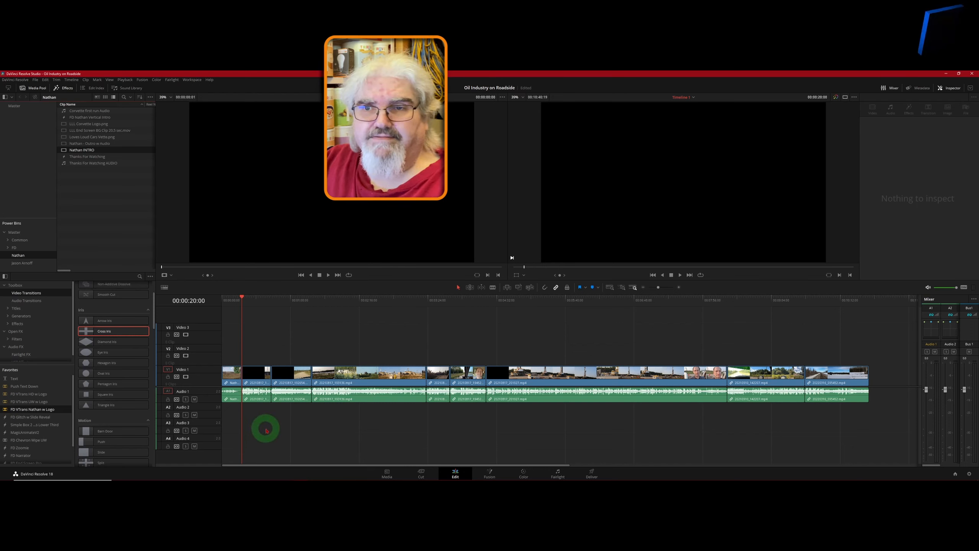
pyautogui.keyDown('alt'); pyautogui.scroll(1, 266, 338); pyautogui.keyUp('alt')
pyautogui.keyDown('alt'); pyautogui.scroll(8, 266, 338); pyautogui.keyUp('alt')
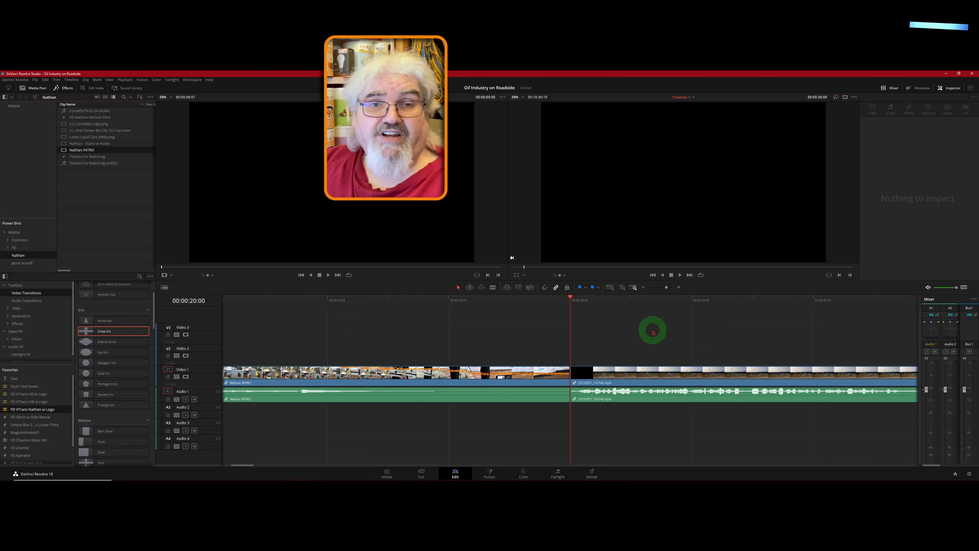
pyautogui.click(674, 374)
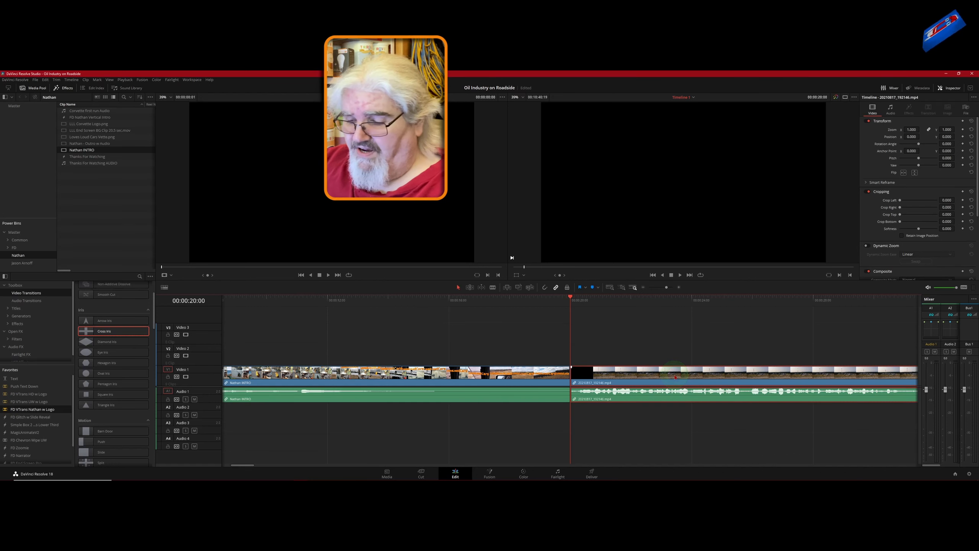
pyautogui.click(616, 330)
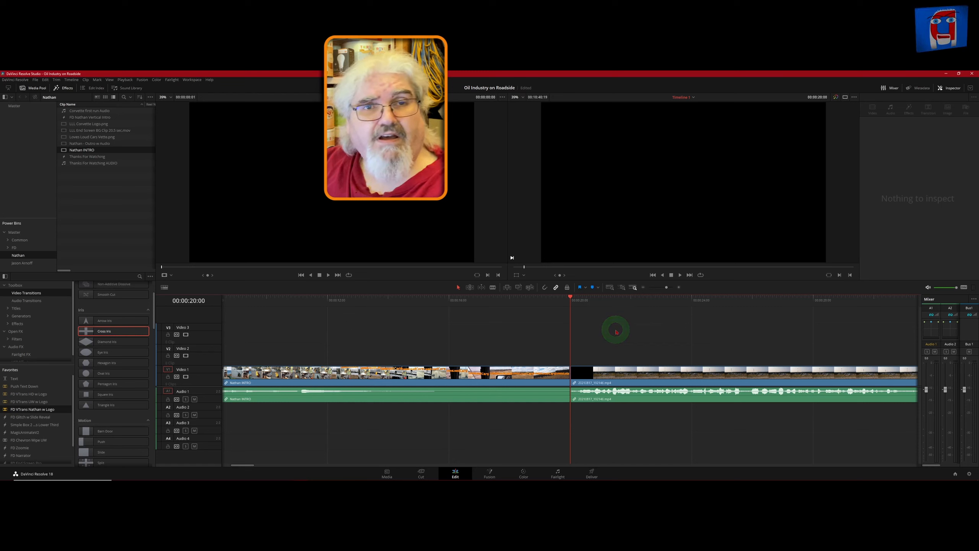
pyautogui.press('alt')
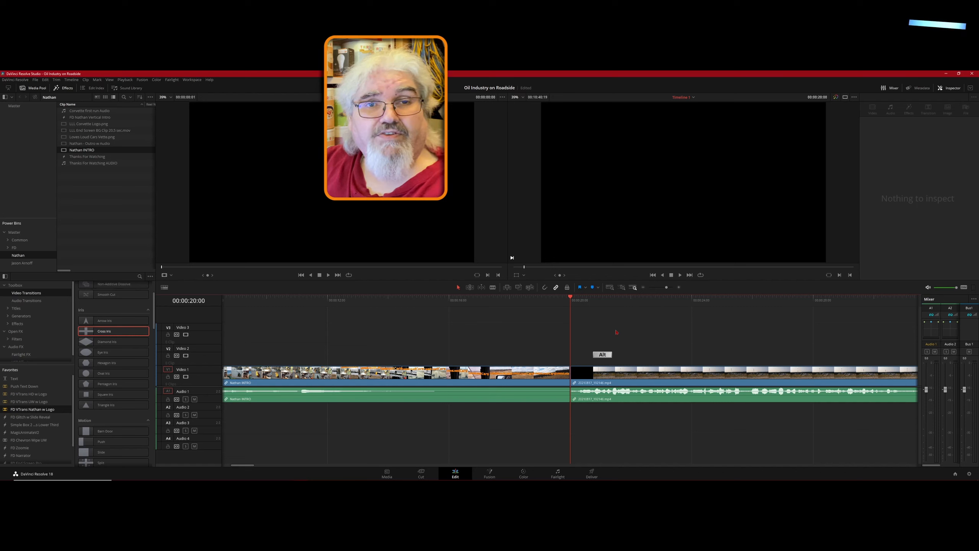
pyautogui.hotkey('alt', 'y')
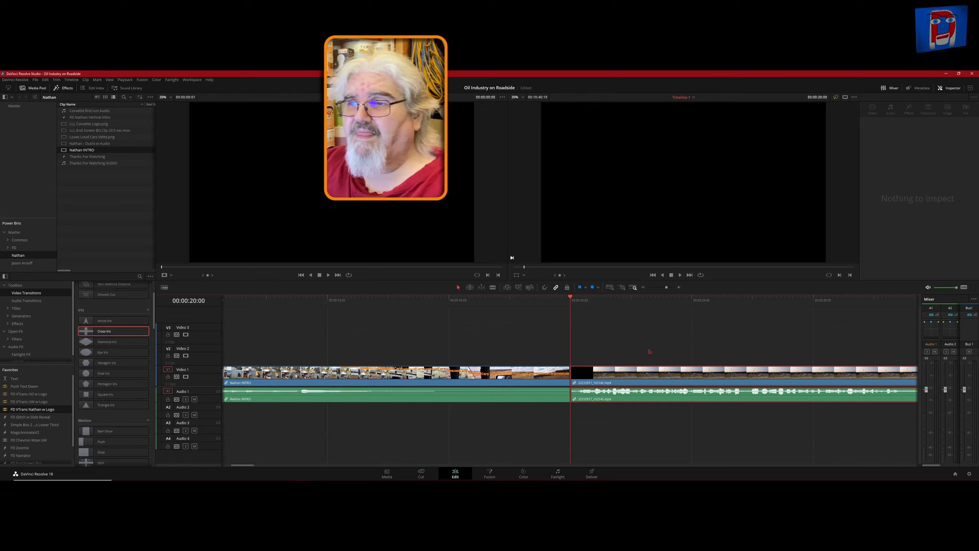
# Step: Move the selected clips earlier over the intro's tail, and roll the cut later past the first roadside clip's black opening
pyautogui.click(693, 373)
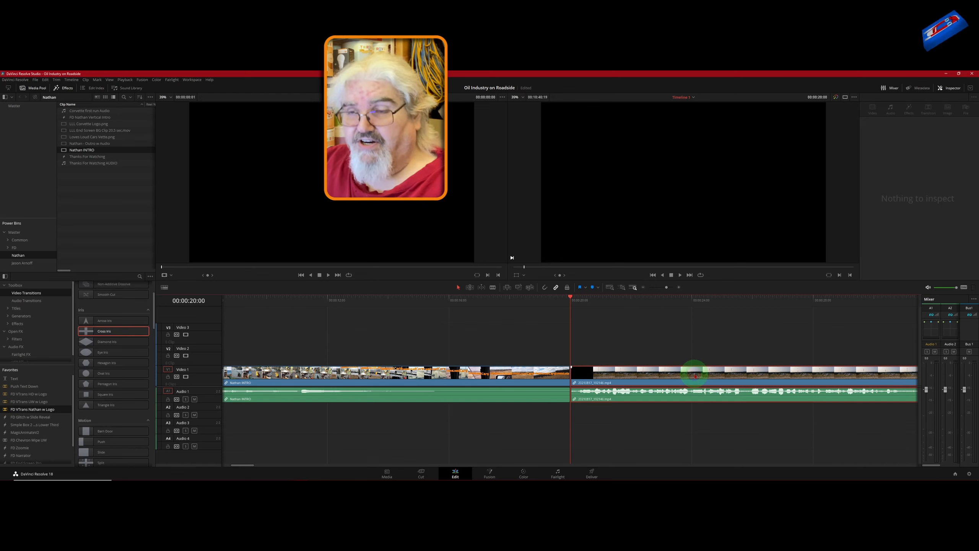
pyautogui.hotkey('shift', 'z')
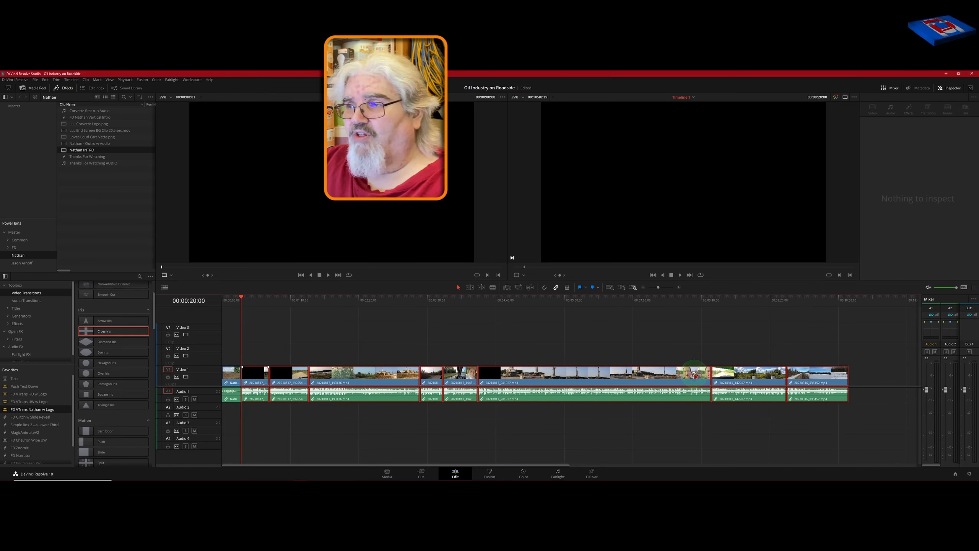
pyautogui.hotkey('shift', 'z')
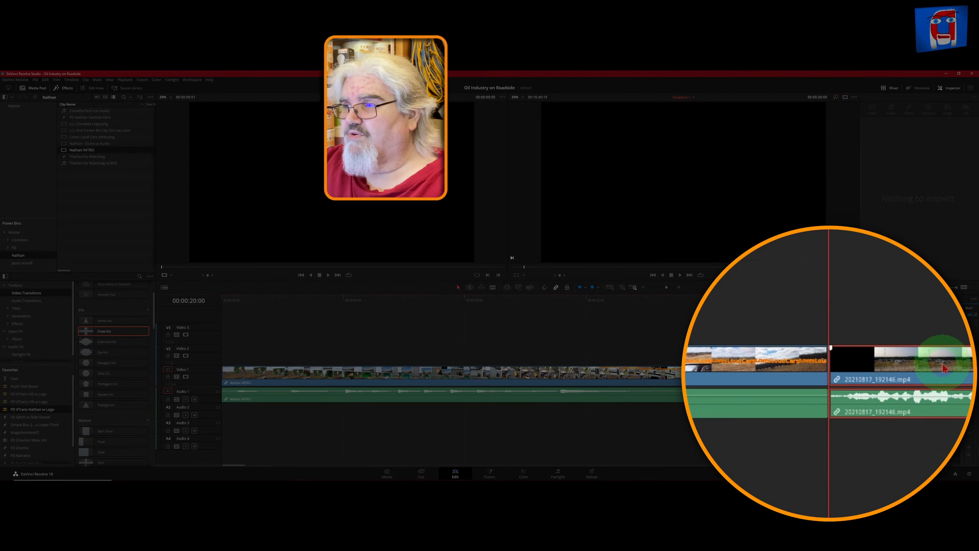
pyautogui.moveTo(878, 369); pyautogui.dragTo(818, 374)
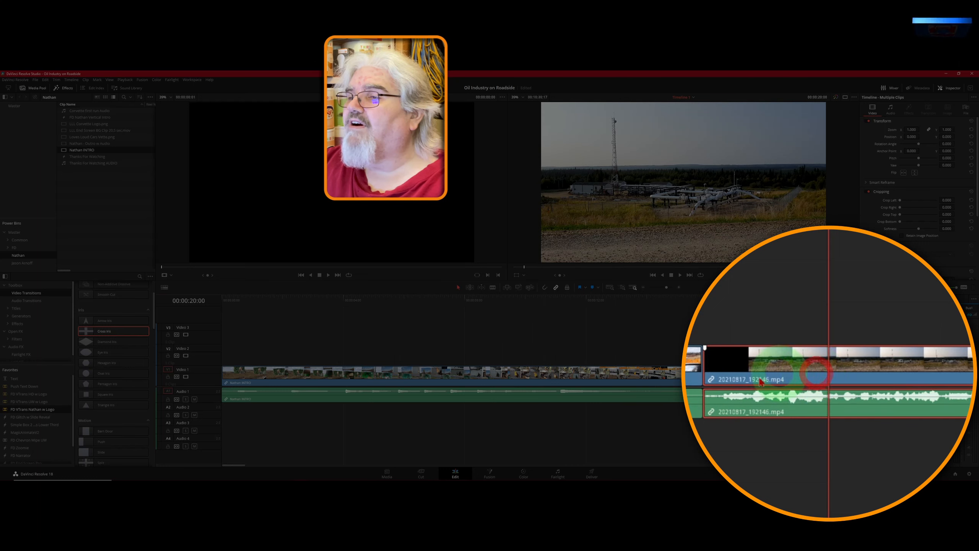
pyautogui.moveTo(697, 376); pyautogui.dragTo(767, 371)
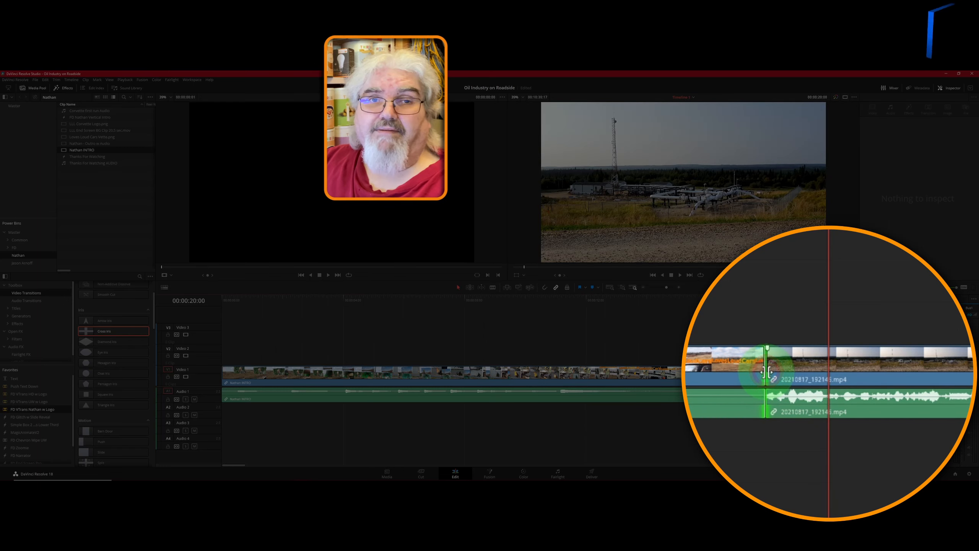
# Step: Add the host's favourite FD VTrans logo transition to the cut after the intro, and place the playhead on it at 00:00:18:26
pyautogui.hscroll(3, 737, 322)
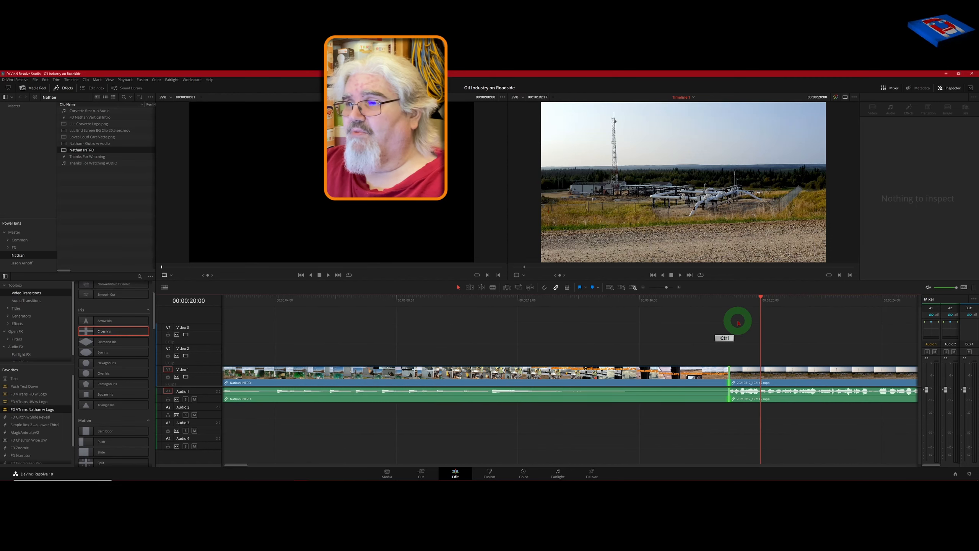
pyautogui.hscroll(8, 738, 323)
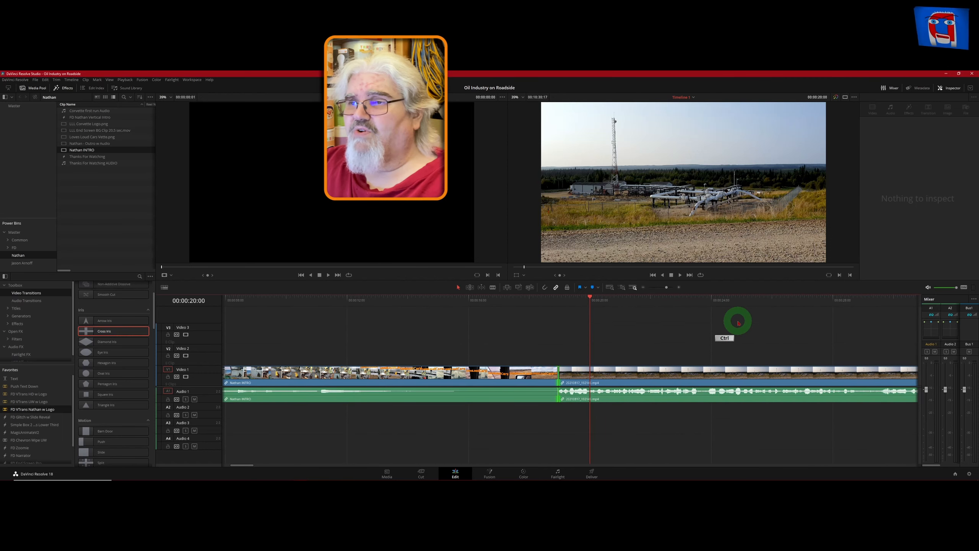
pyautogui.hscroll(2, 734, 323)
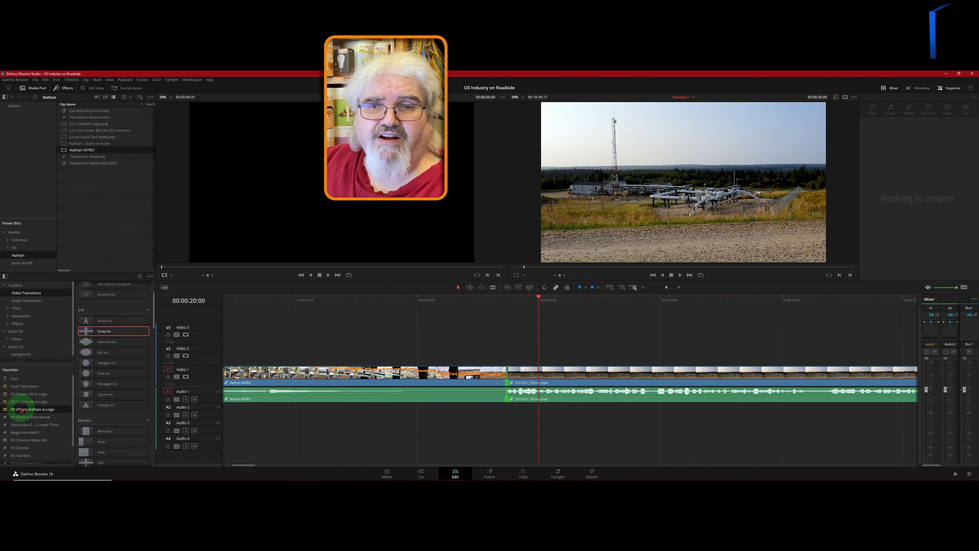
pyautogui.moveTo(21, 410); pyautogui.dragTo(532, 375)
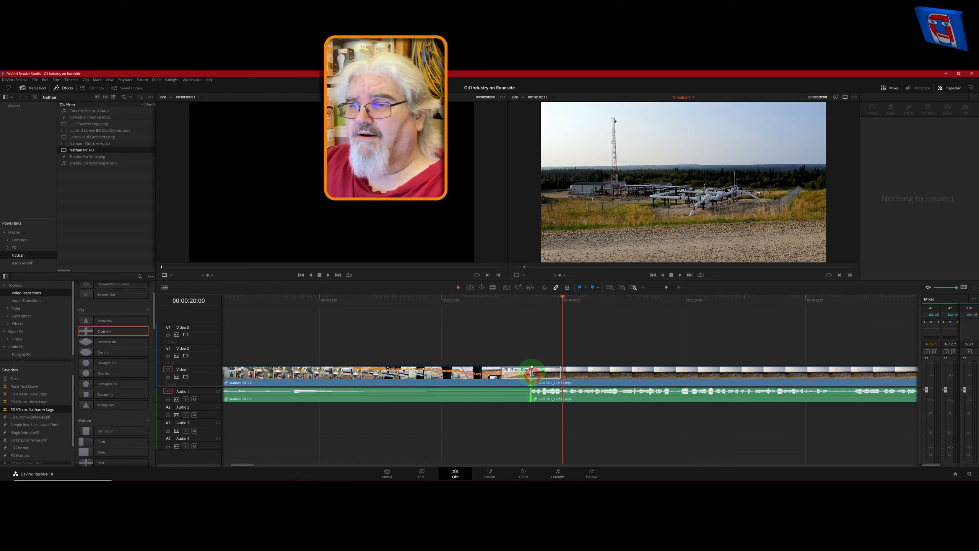
pyautogui.click(528, 303)
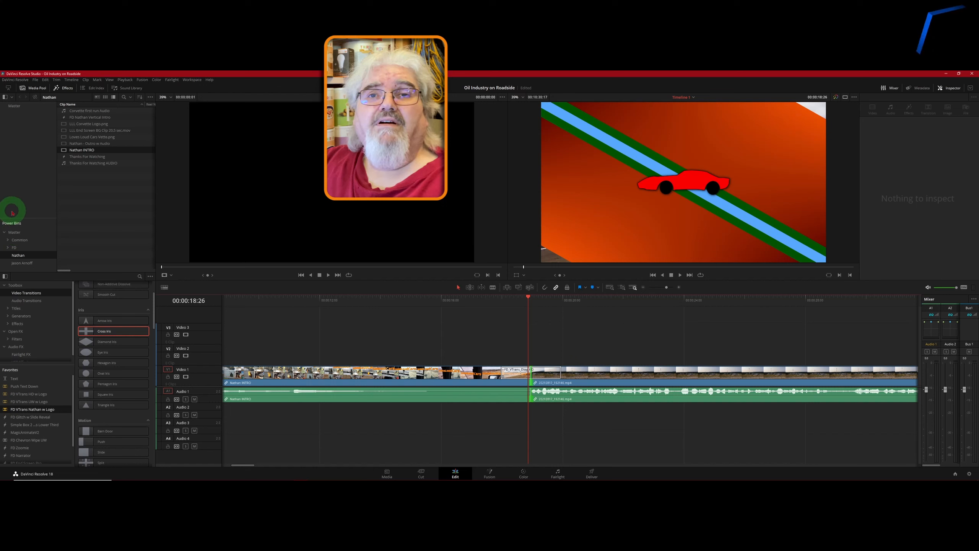
# Step: Add Whoosh In - Trimmed and Whoosh Out - Trimmed from the Common Power Bin to Audio 2, before and after the logo transition's midpoint
pyautogui.click(18, 240)
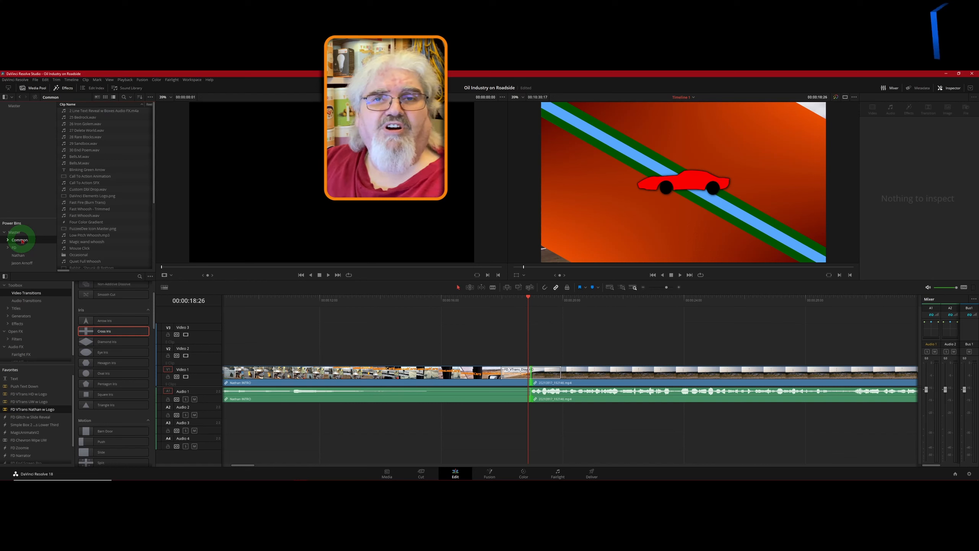
pyautogui.scroll(-5, 103, 216)
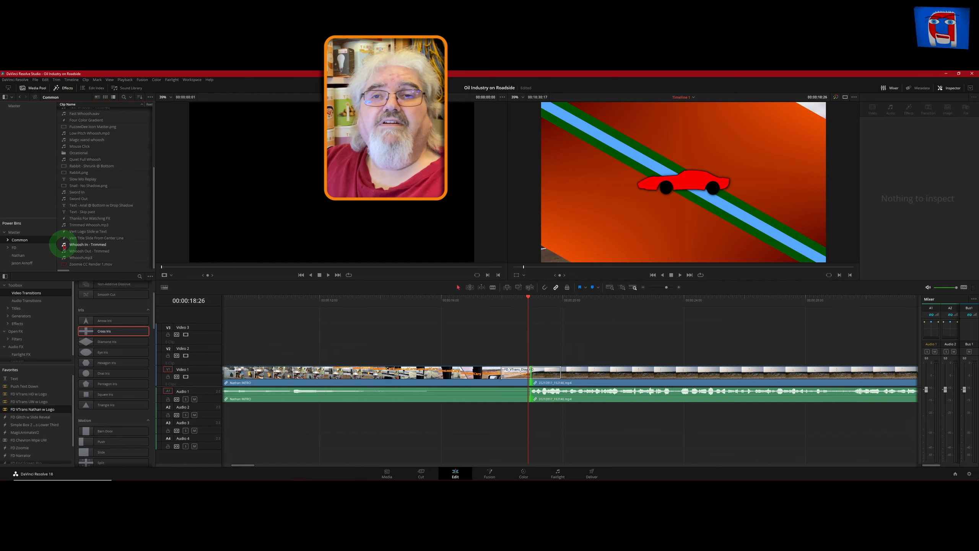
pyautogui.moveTo(64, 245); pyautogui.dragTo(488, 408)
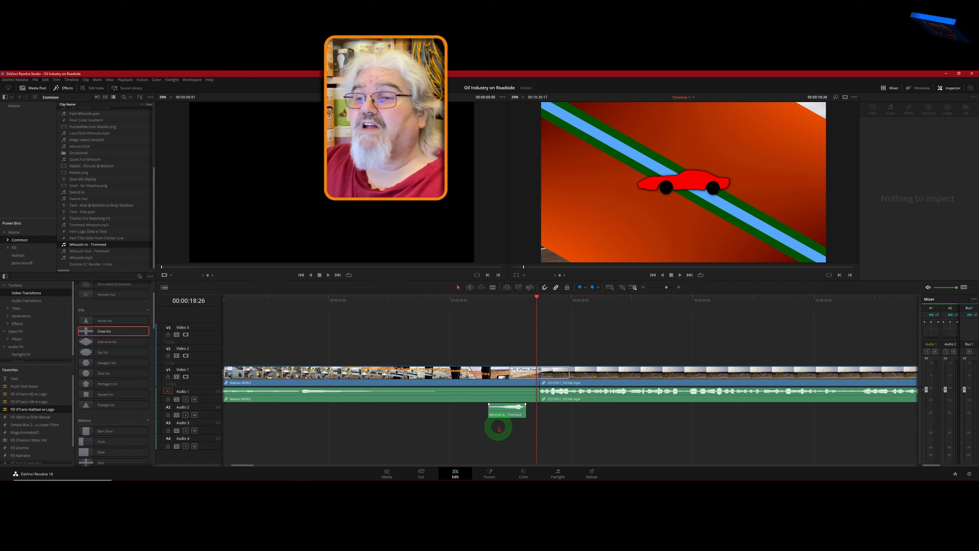
pyautogui.moveTo(496, 412); pyautogui.dragTo(506, 413)
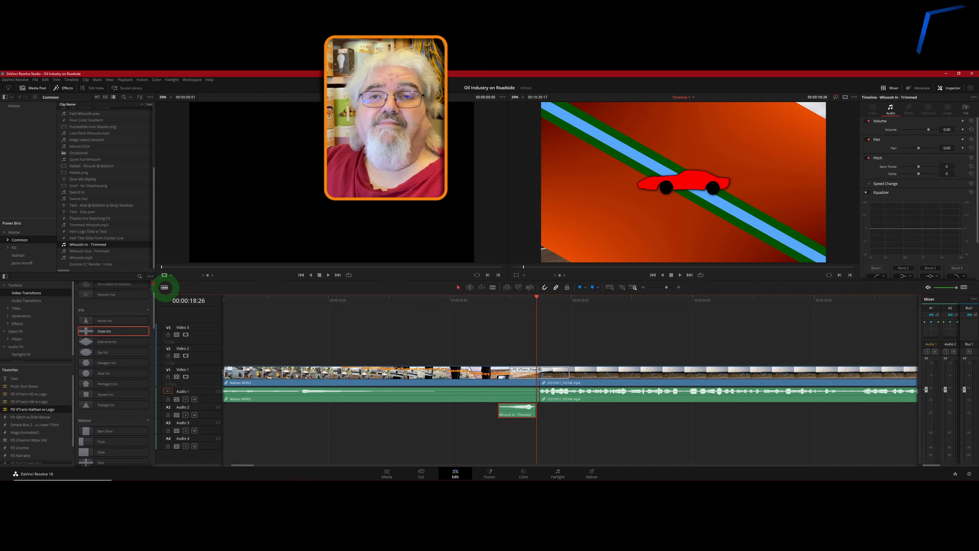
pyautogui.moveTo(83, 250); pyautogui.dragTo(547, 418)
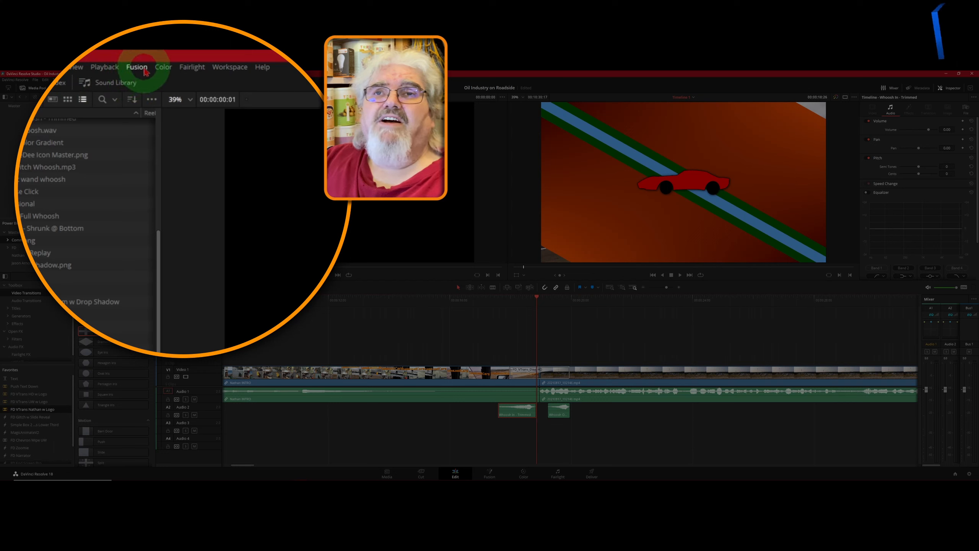
# Step: Set the timeline's render cache mode to Smart
pyautogui.click(110, 70)
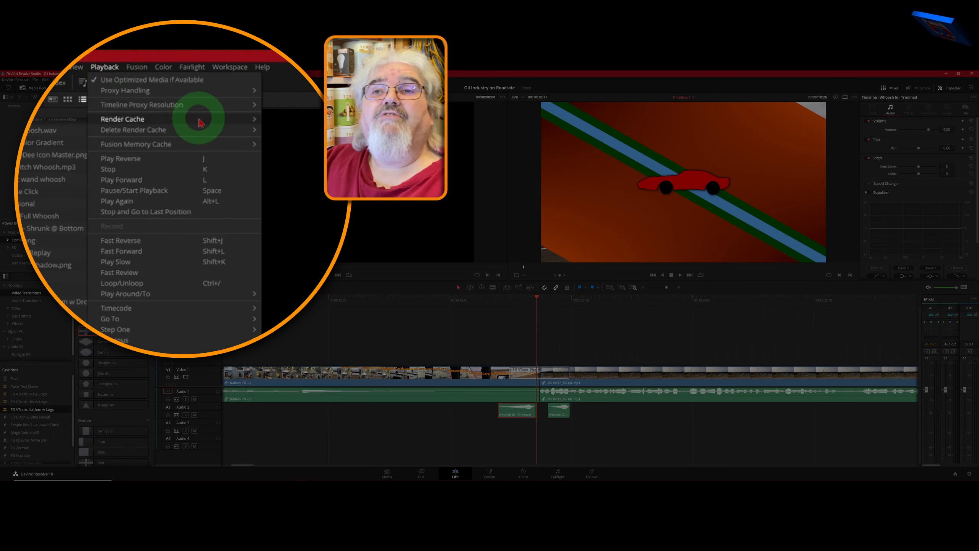
pyautogui.moveTo(203, 119)
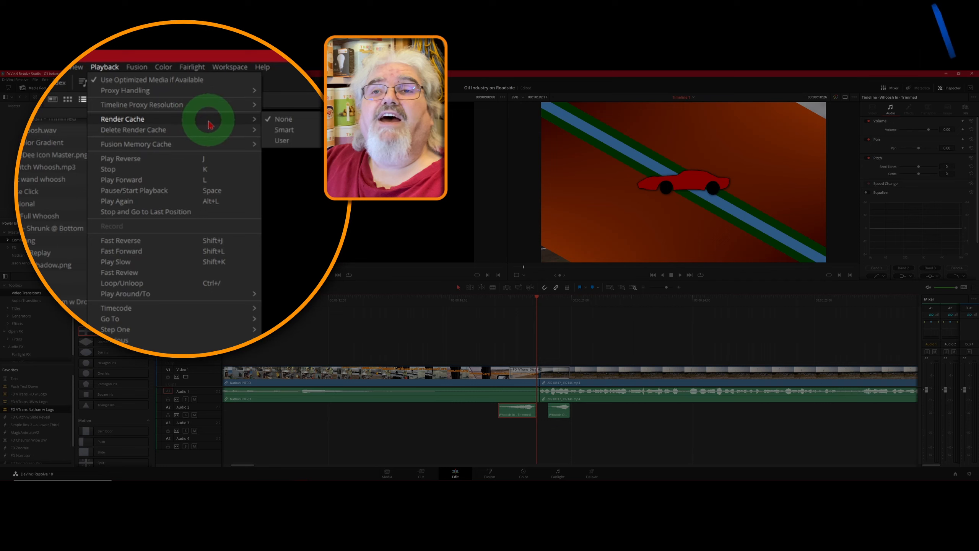
pyautogui.click(304, 134)
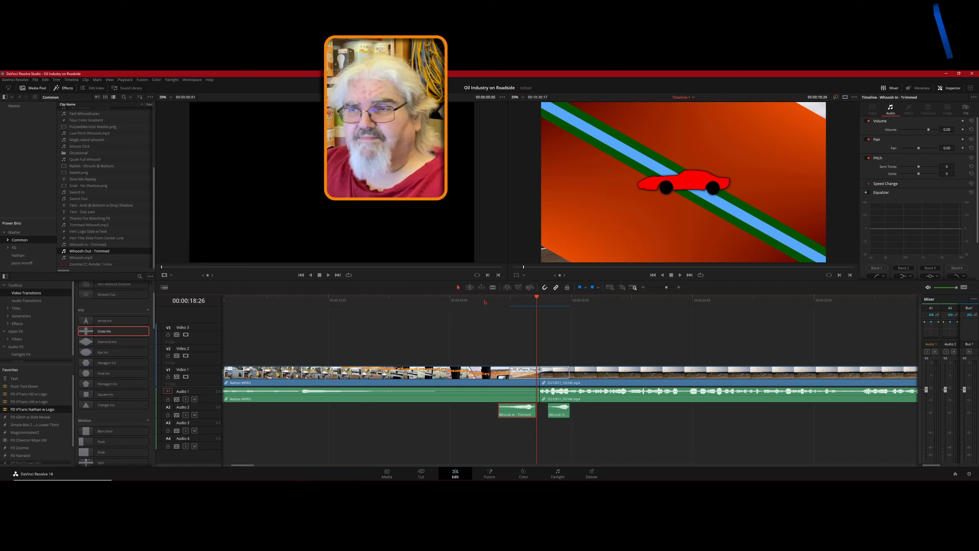
# Step: Play from 00:00:17:04 across the logo transition to check it with the whoosh sounds
pyautogui.click(485, 301)
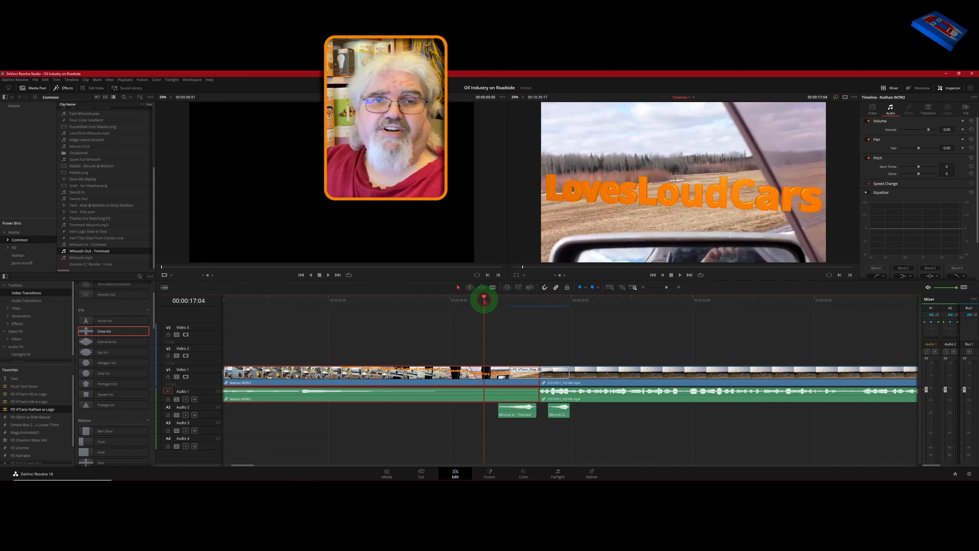
pyautogui.press('space')
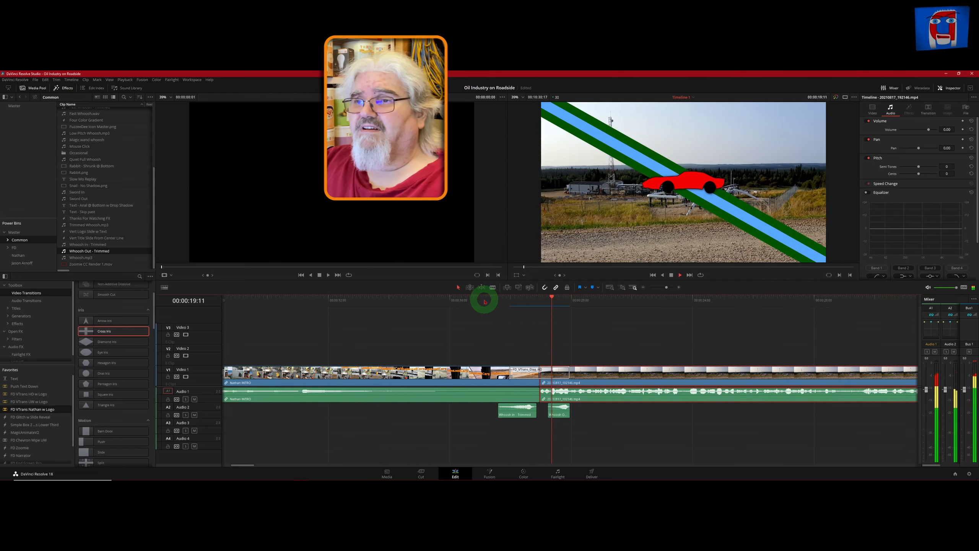
pyautogui.press('space')
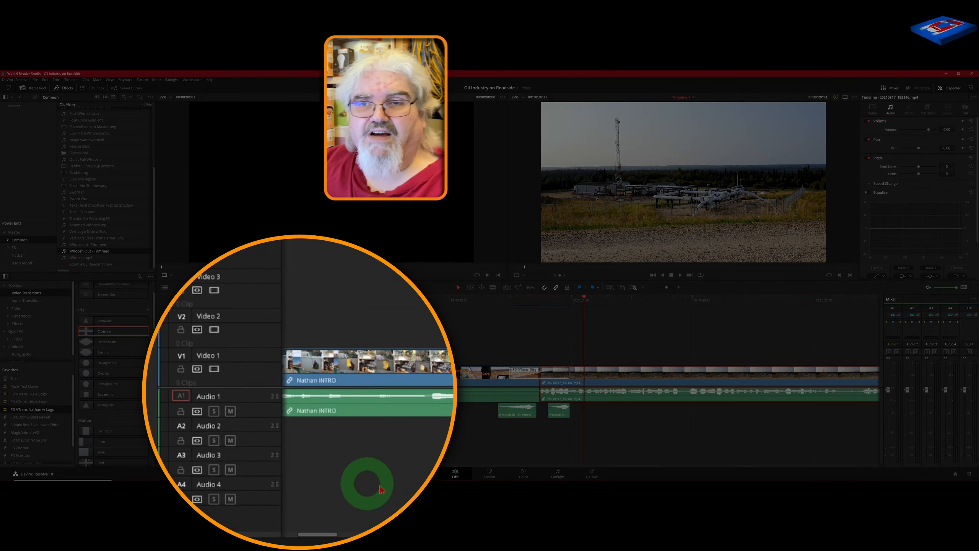
# Step: Change the Audio 2 track colour to Orange
pyautogui.rightClick(257, 441)
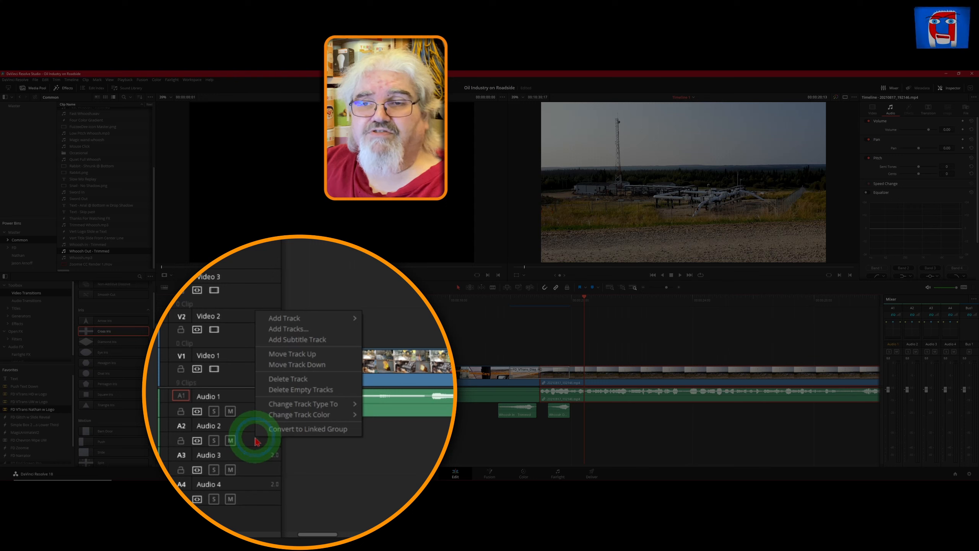
pyautogui.moveTo(341, 418)
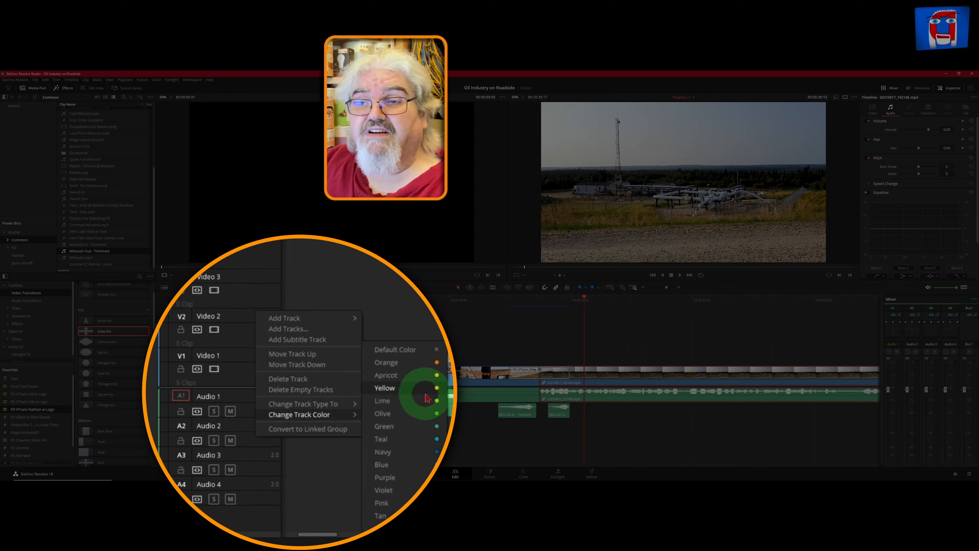
pyautogui.click(424, 367)
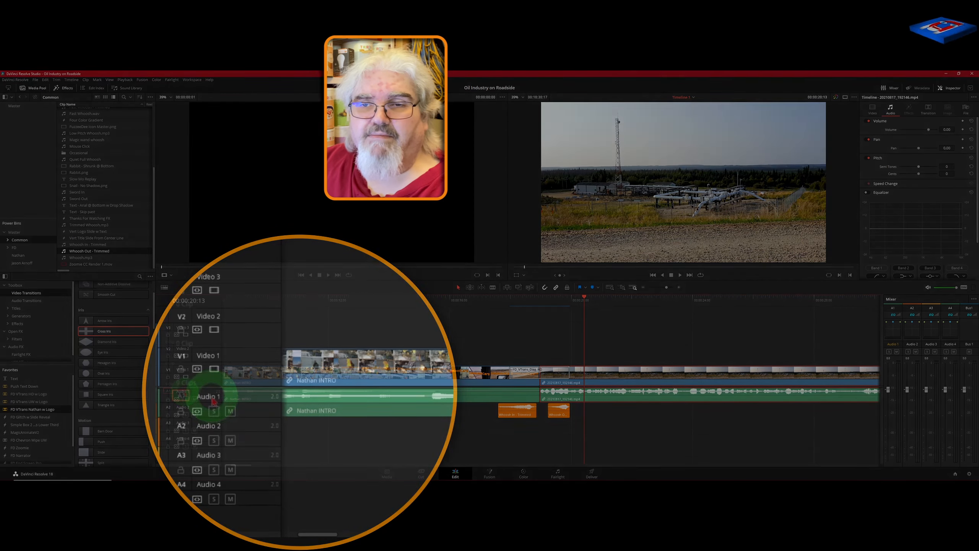
# Step: Rename the Audio 1 track as Dialog and the Audio 2 track as SFX
pyautogui.doubleClick(210, 398)
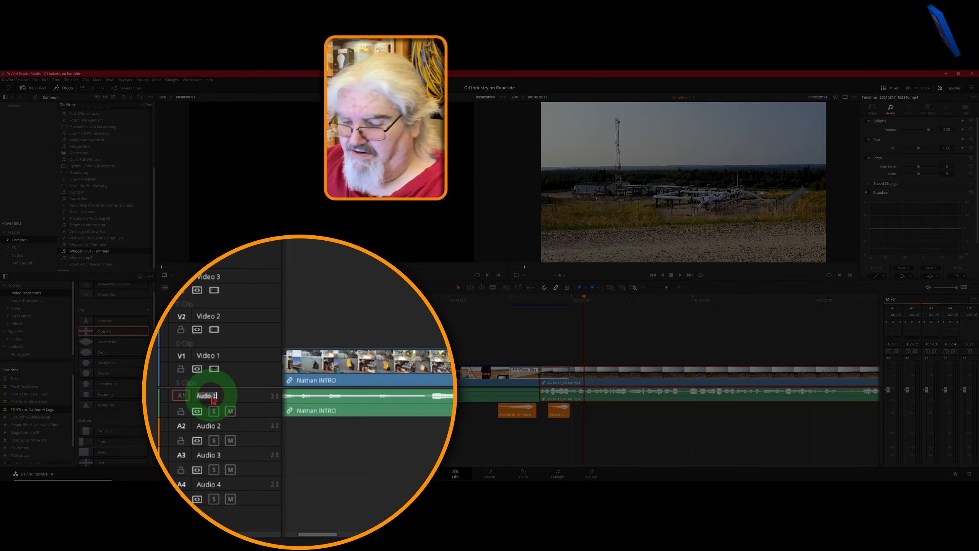
pyautogui.write('Dialog')
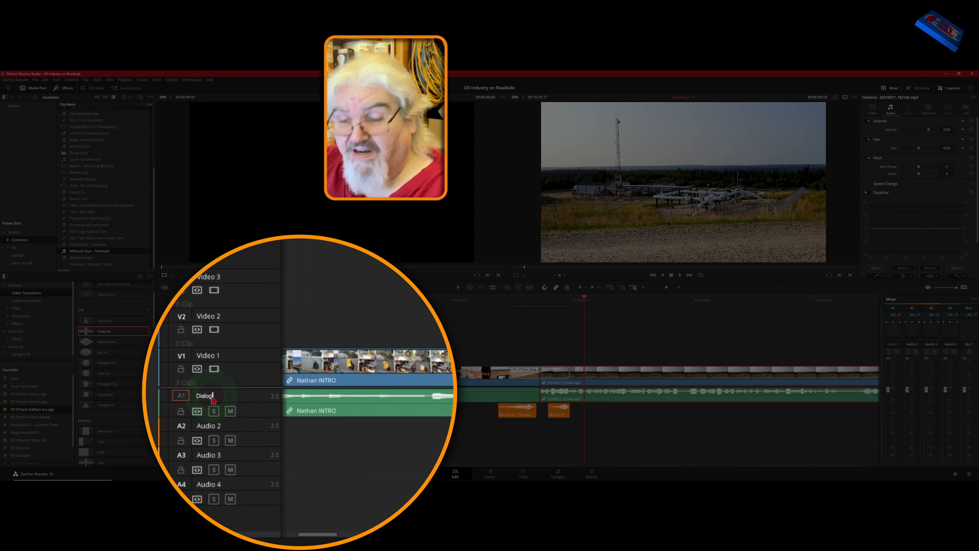
pyautogui.press('Return')
pyautogui.click(207, 434)
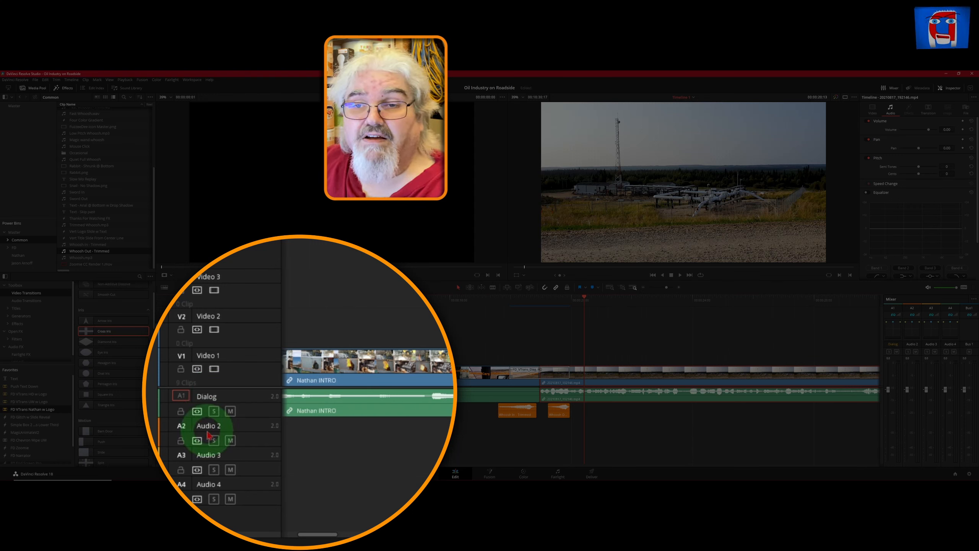
pyautogui.doubleClick(208, 432)
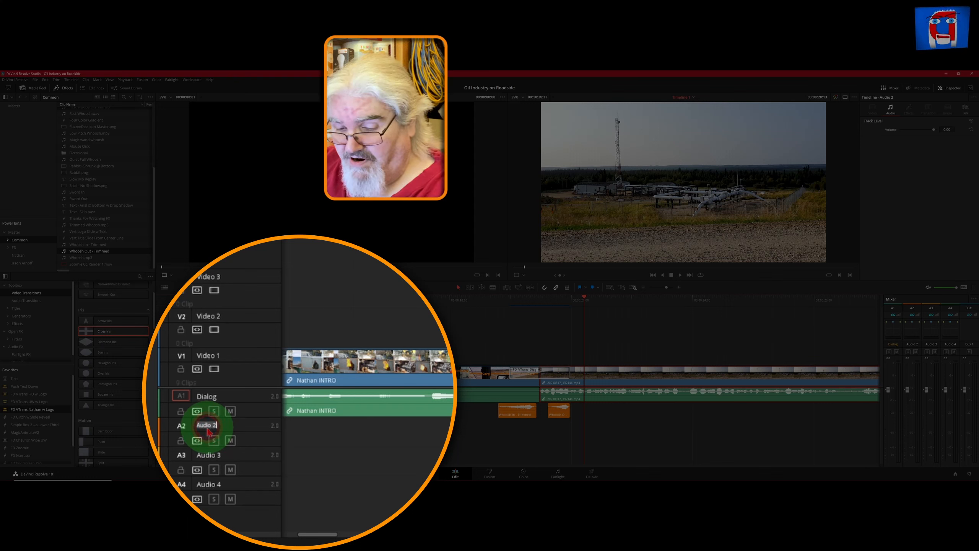
pyautogui.write('SFX')
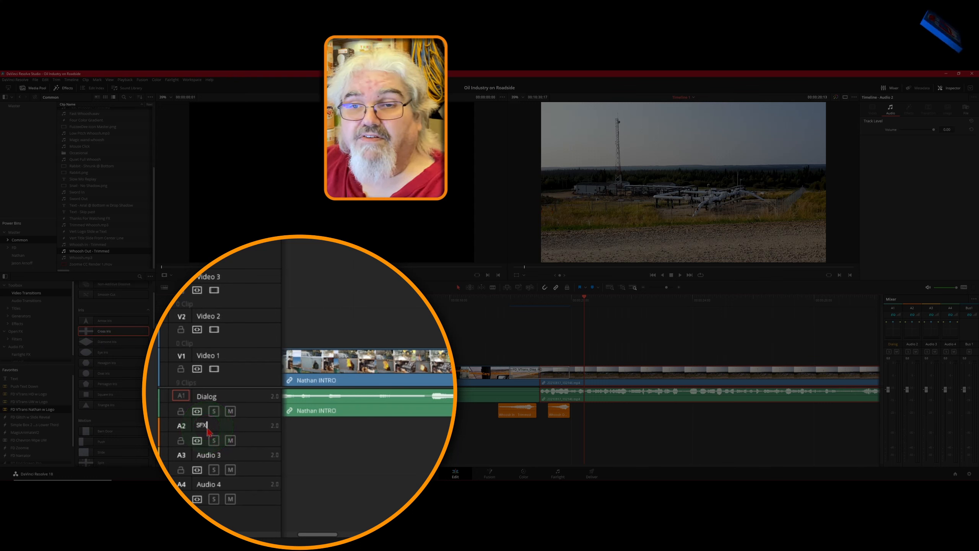
pyautogui.press('Return')
# Step: Rename the Audio 3 track as SFX 2
pyautogui.click(212, 455)
pyautogui.doubleClick(213, 456)
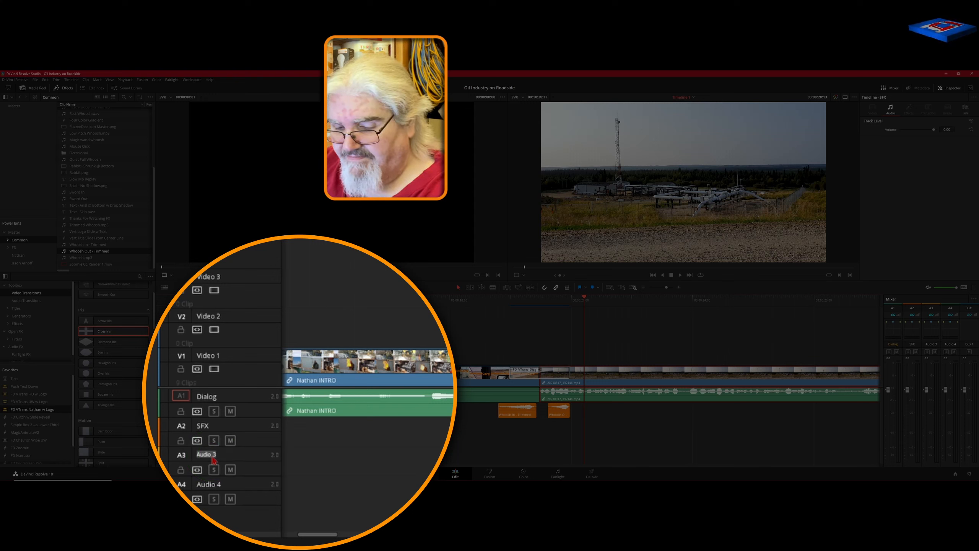
pyautogui.write('SFX 2')
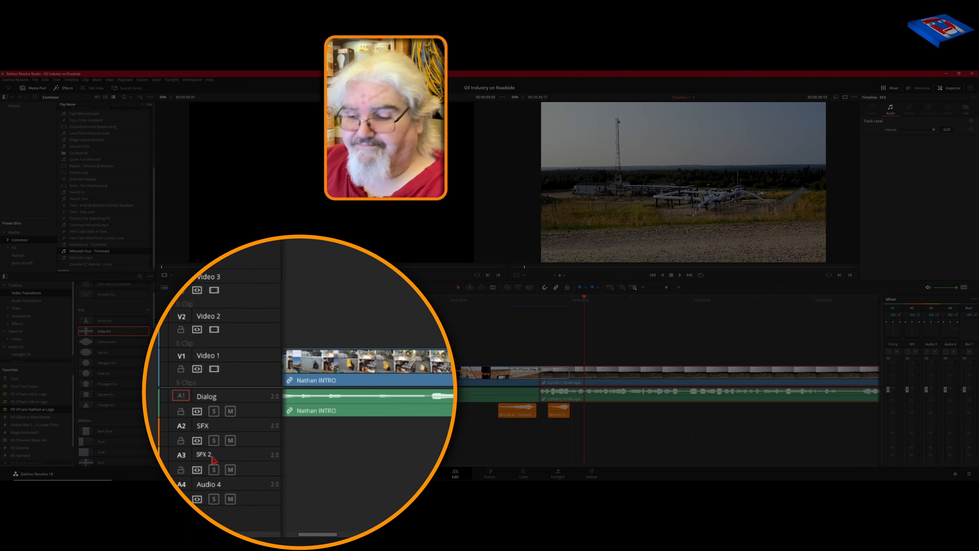
pyautogui.press('Return')
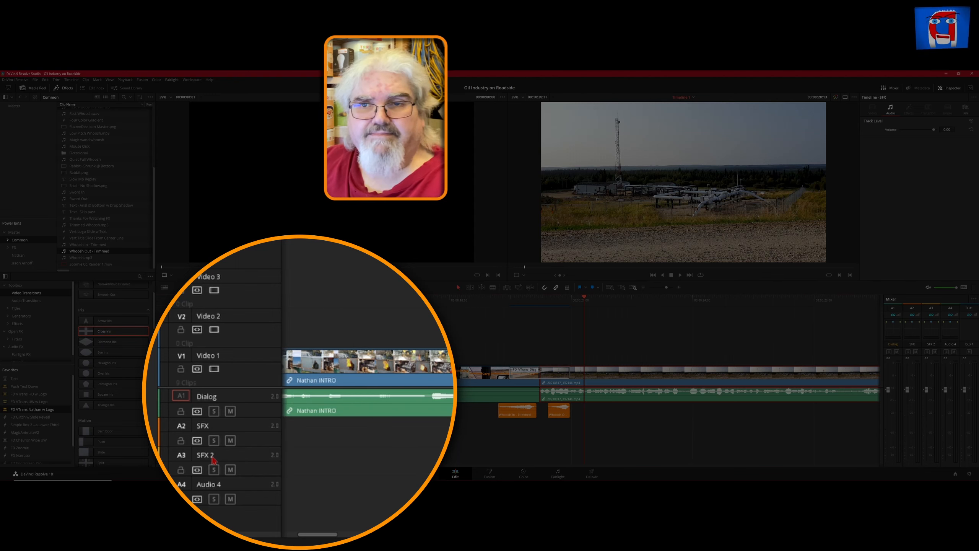
# Step: Fit the whole timeline in view and play it from 00:00:20:13 to review the footage after the intro
pyautogui.hotkey('shift', 'z')
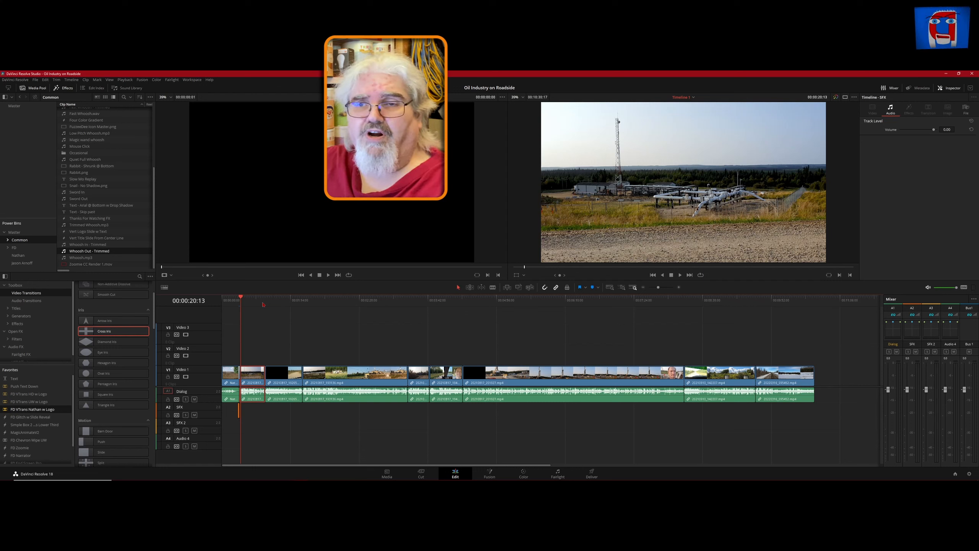
pyautogui.press('space')
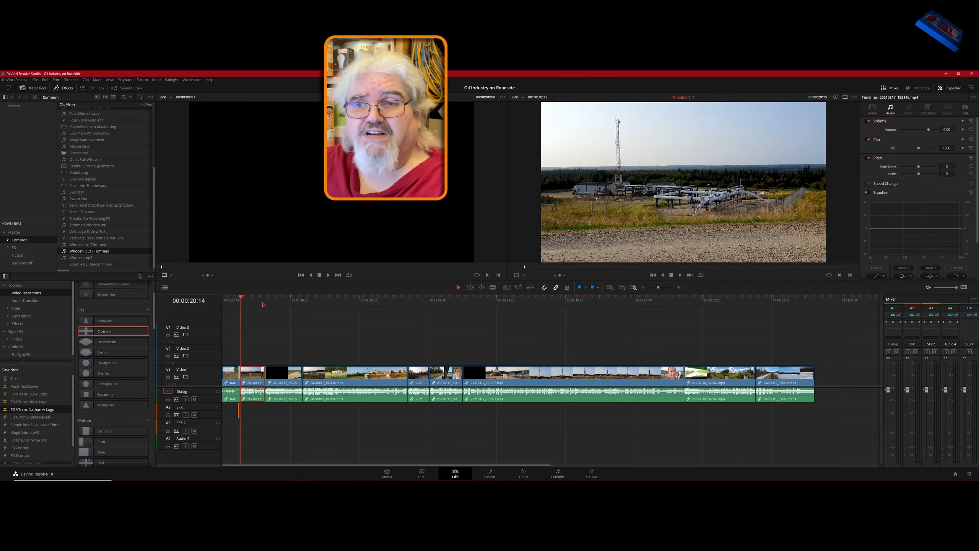
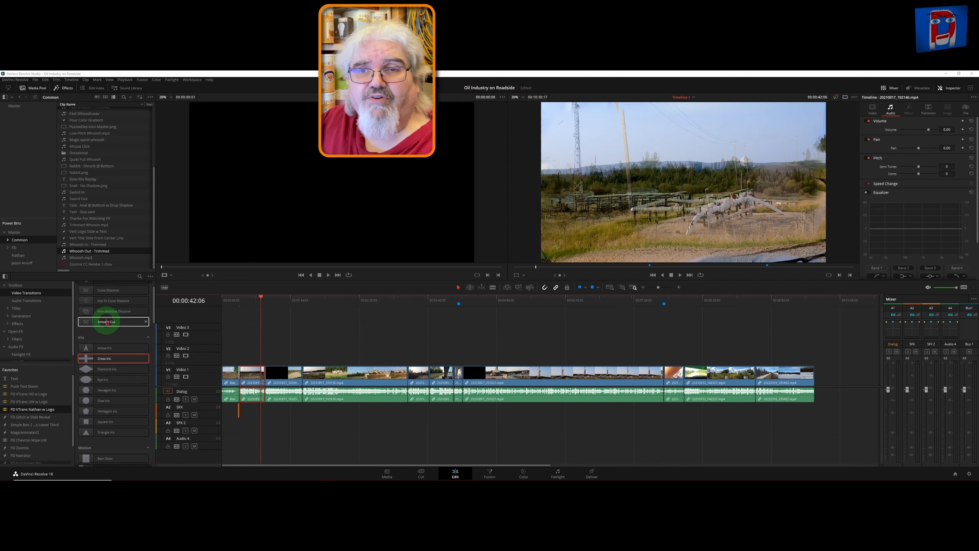
# Step: Add a 4-frame Smooth Cut at the 00:00:46:27 edit before 20210817_192654.mp4, trimming the clips to make room for it
pyautogui.moveTo(111, 325); pyautogui.dragTo(266, 377)
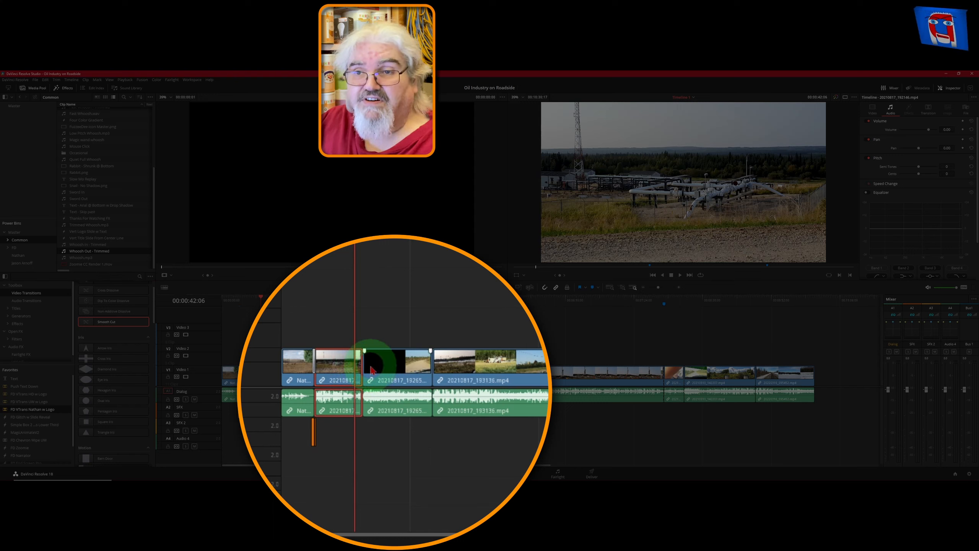
pyautogui.scroll(6, 381, 378)
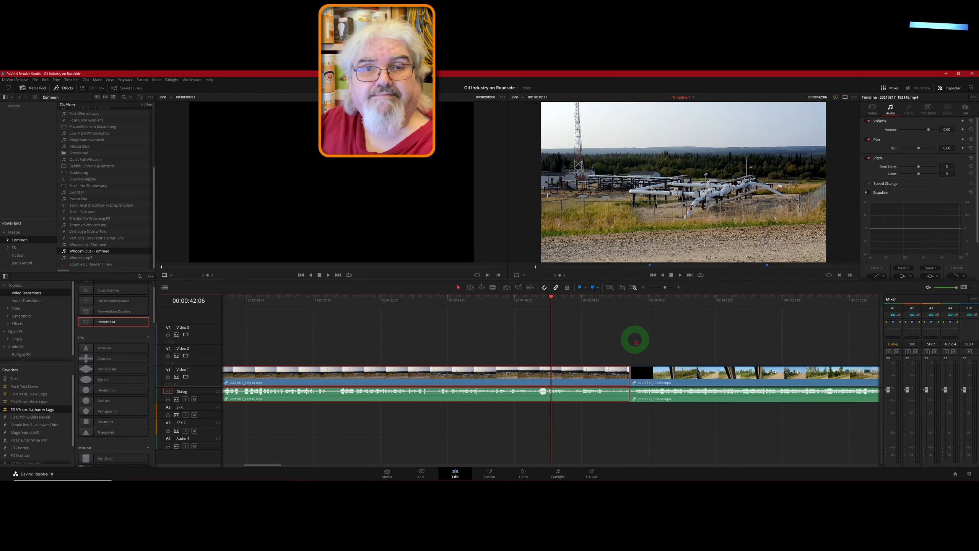
pyautogui.click(631, 301)
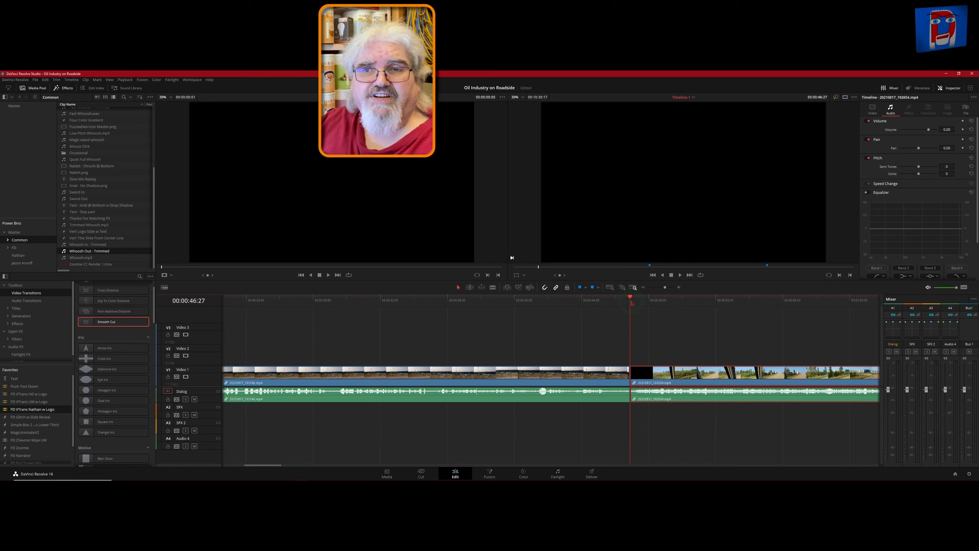
pyautogui.click(630, 372)
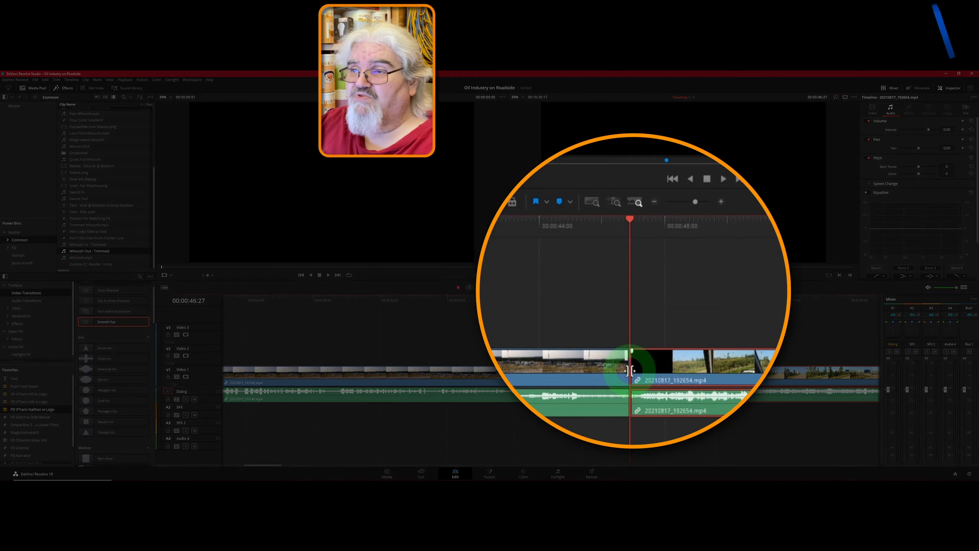
pyautogui.rightClick(630, 377)
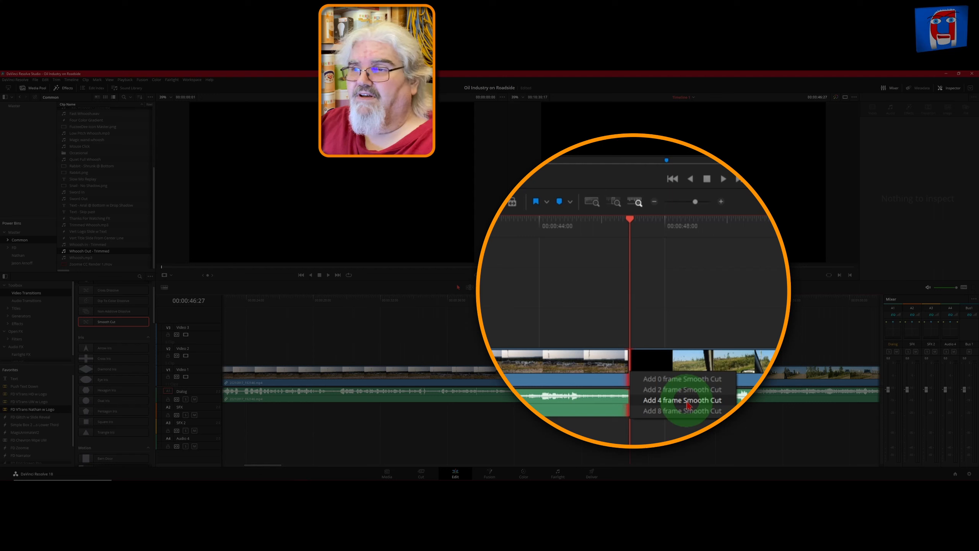
pyautogui.click(660, 394)
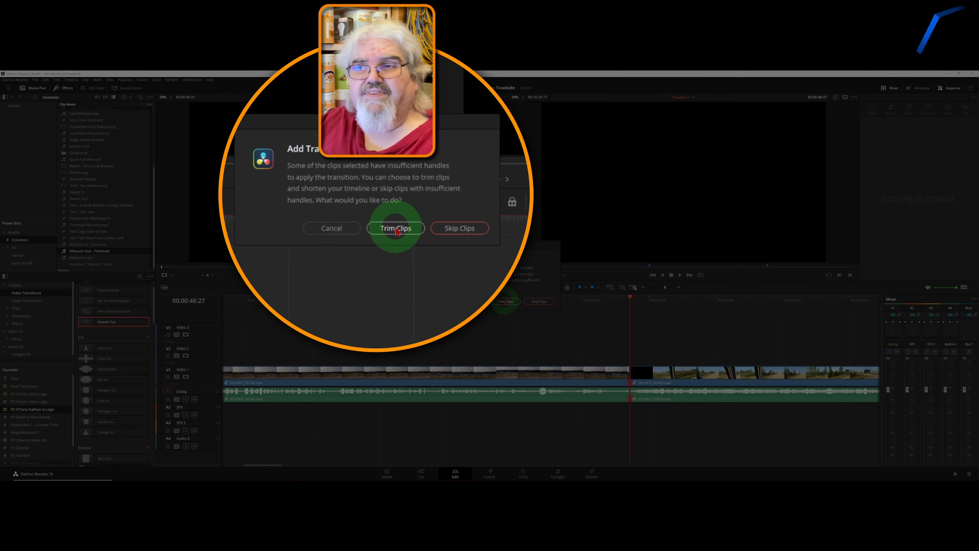
pyautogui.click(505, 301)
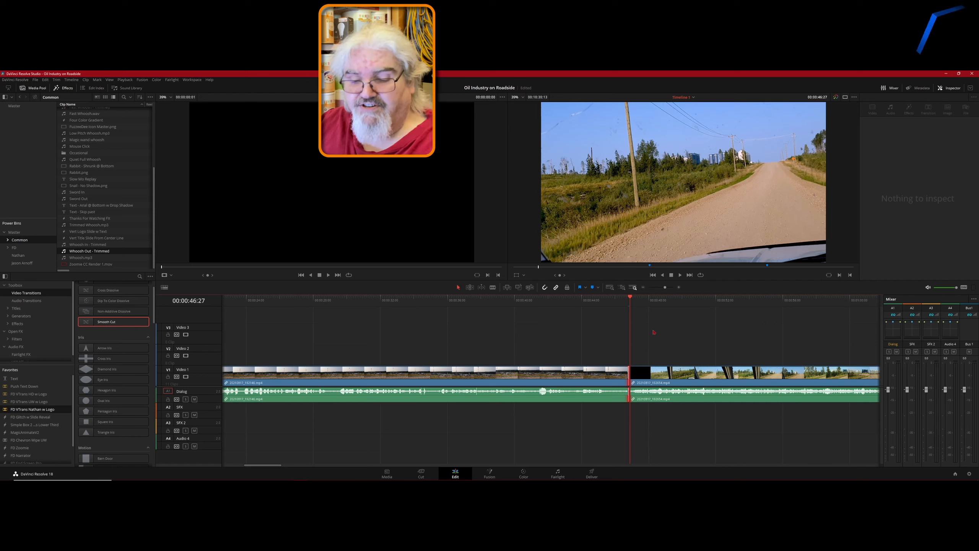
# Step: Try to add the standard Smooth Cut to the edit points of all the later clips, trimming those with insufficient handles
pyautogui.hotkey('shift', 'z')
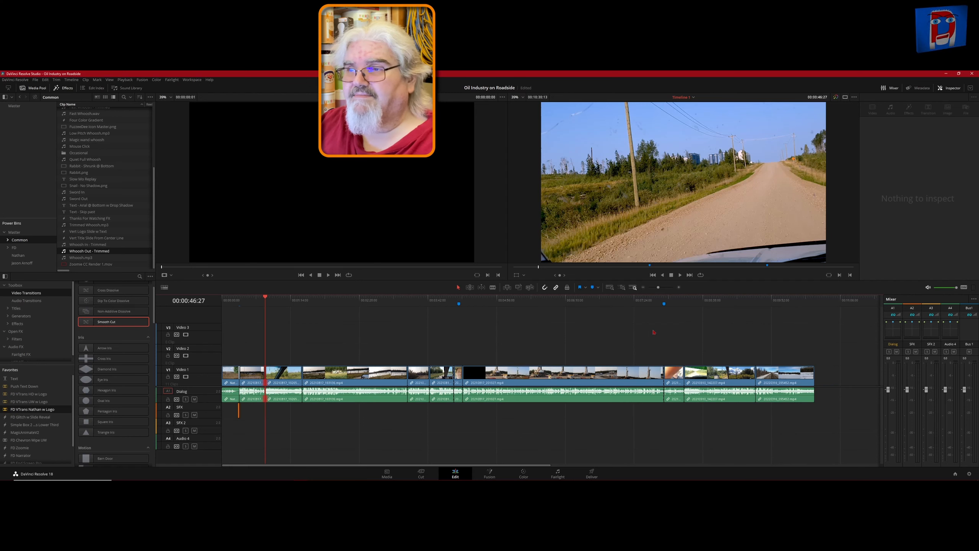
pyautogui.click(299, 349)
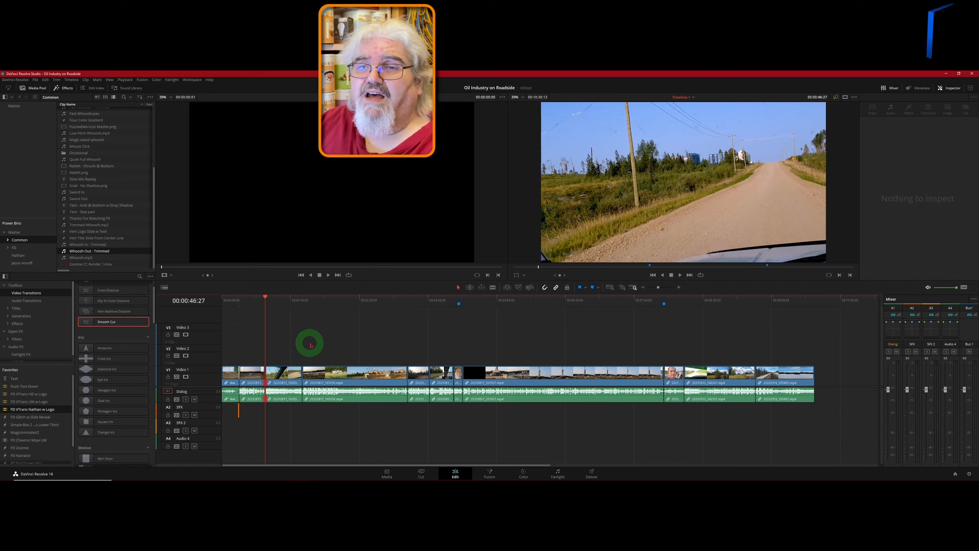
pyautogui.moveTo(311, 344); pyautogui.dragTo(750, 424)
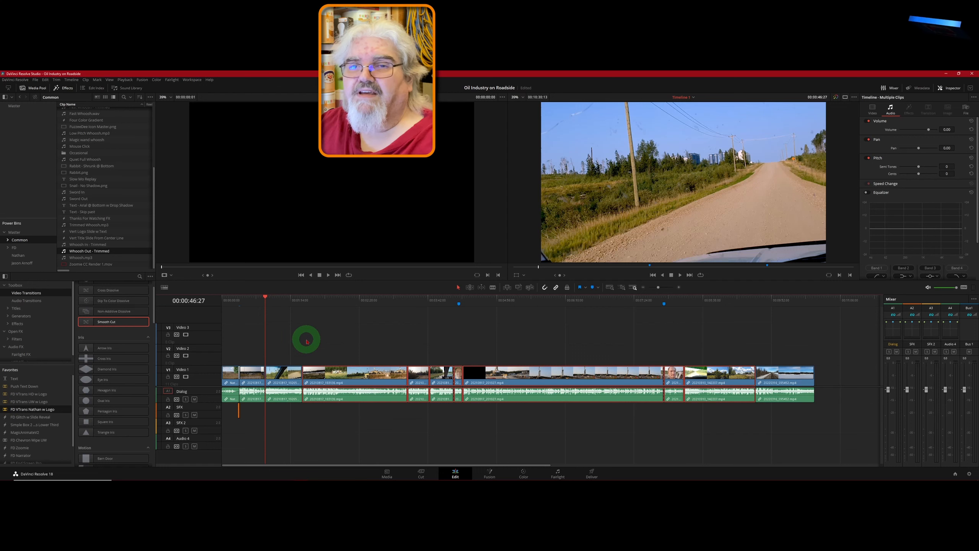
pyautogui.rightClick(111, 323)
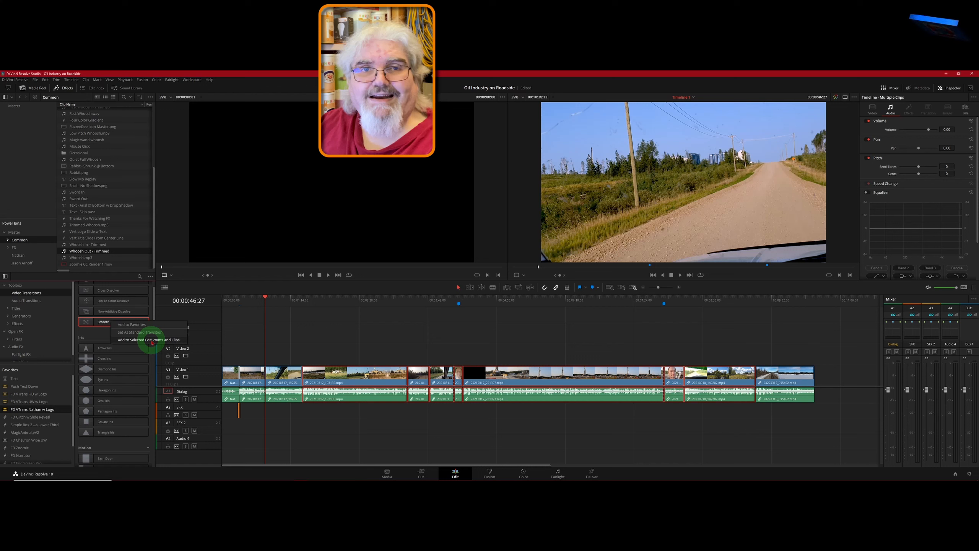
pyautogui.click(151, 340)
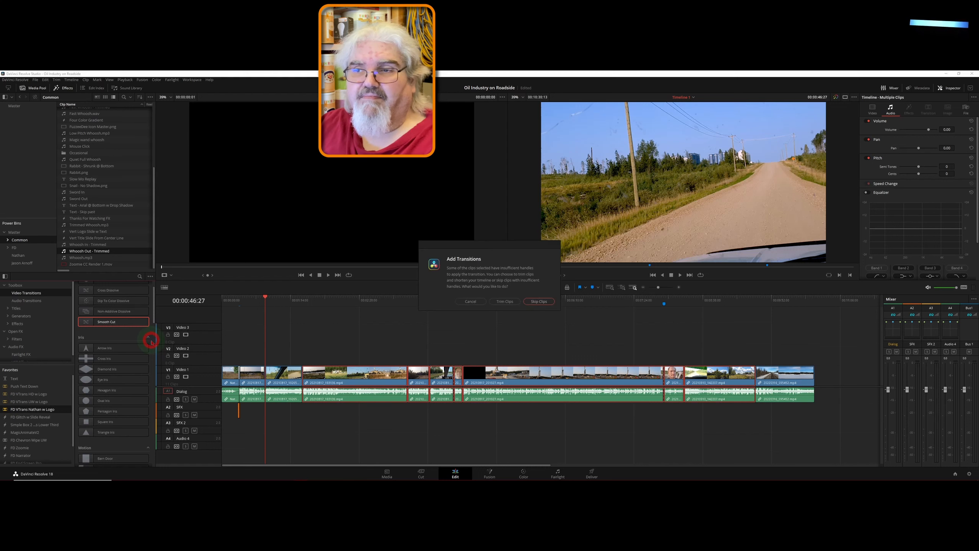
pyautogui.click(505, 303)
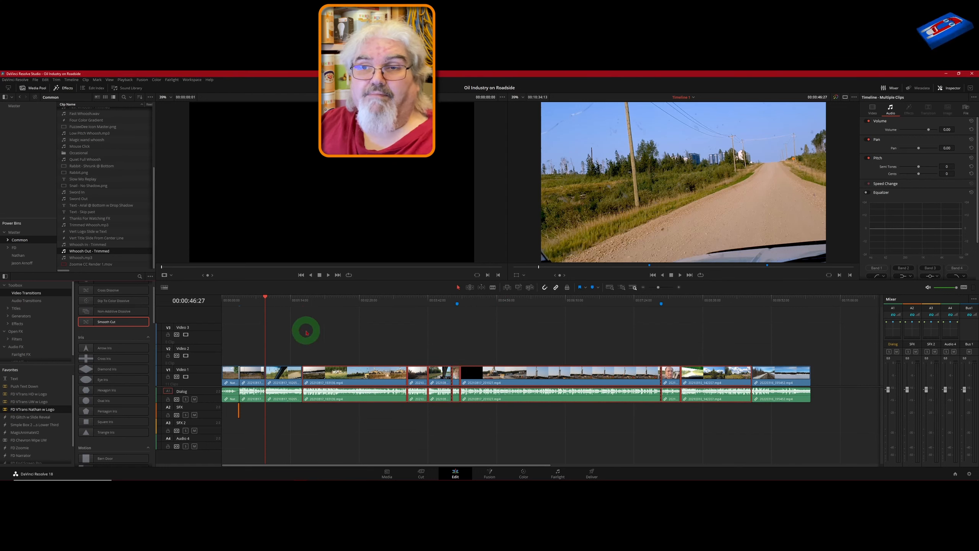
# Step: Apply the Smooth Cut - 4 Frame user preset to the edit points of all clips after the first roadside clip, trimming clips where needed
pyautogui.moveTo(272, 335); pyautogui.dragTo(738, 427)
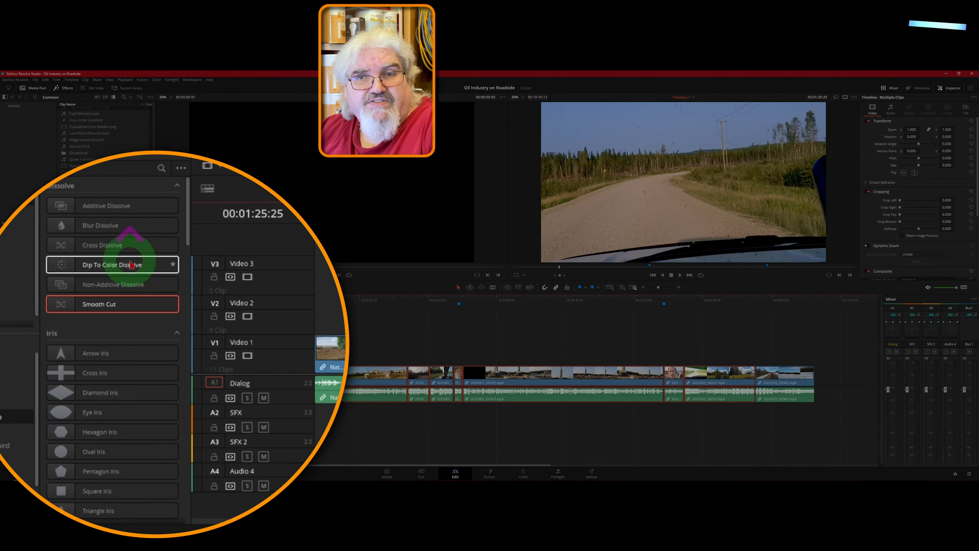
pyautogui.scroll(-5, 138, 324)
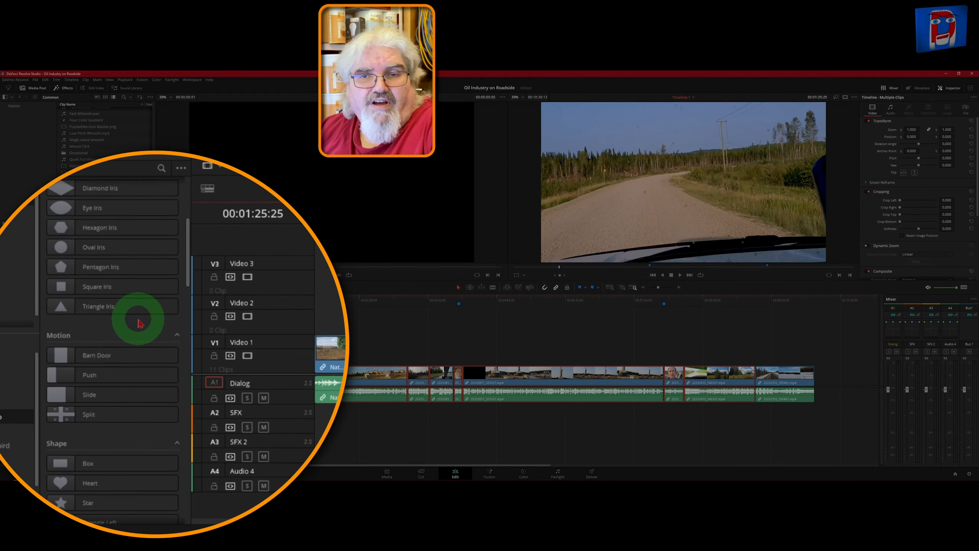
pyautogui.scroll(-3, 139, 323)
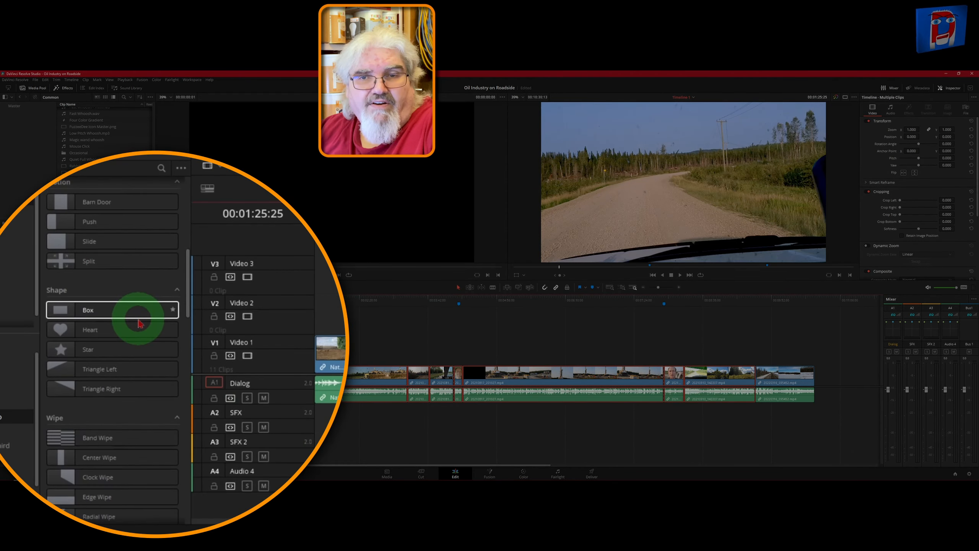
pyautogui.scroll(-3, 139, 323)
pyautogui.scroll(-3, 138, 323)
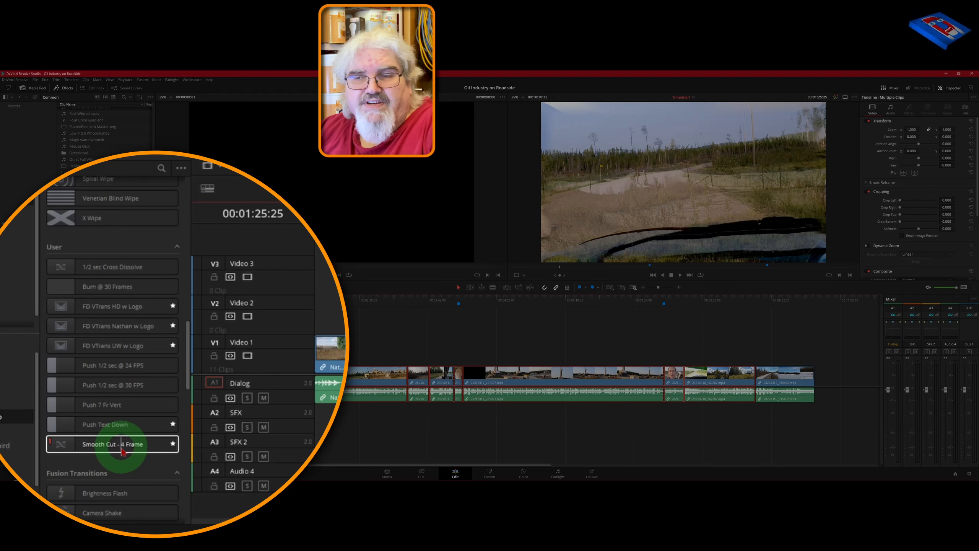
pyautogui.moveTo(119, 426); pyautogui.dragTo(265, 374)
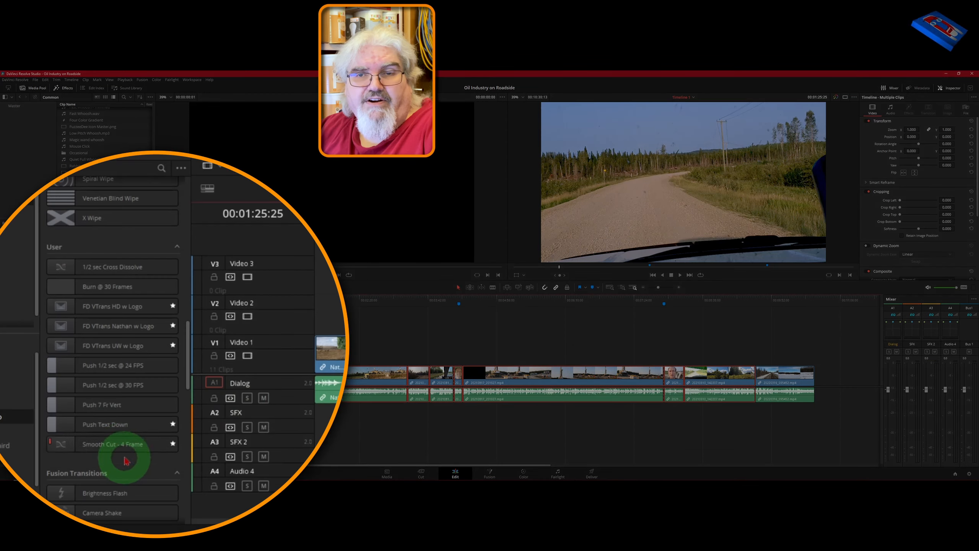
pyautogui.click(118, 447)
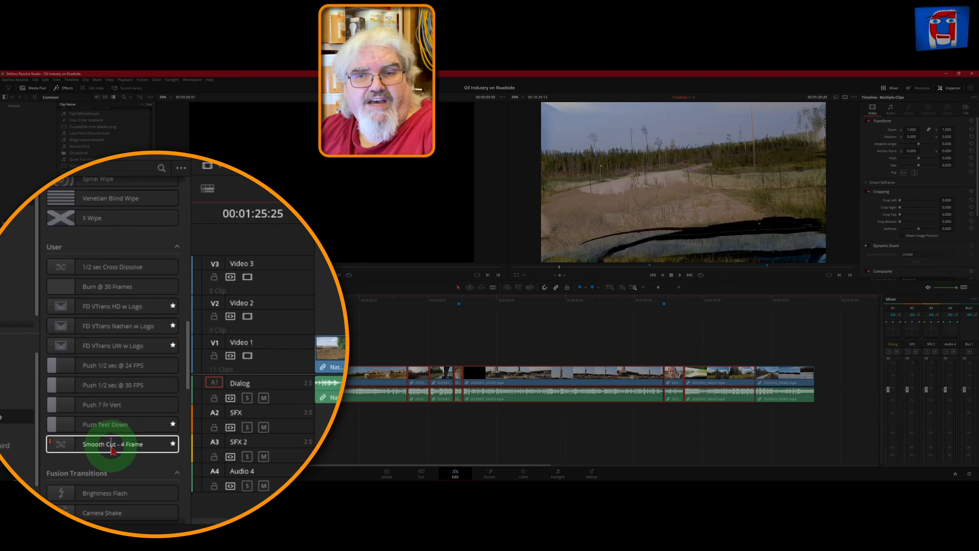
pyautogui.rightClick(112, 451)
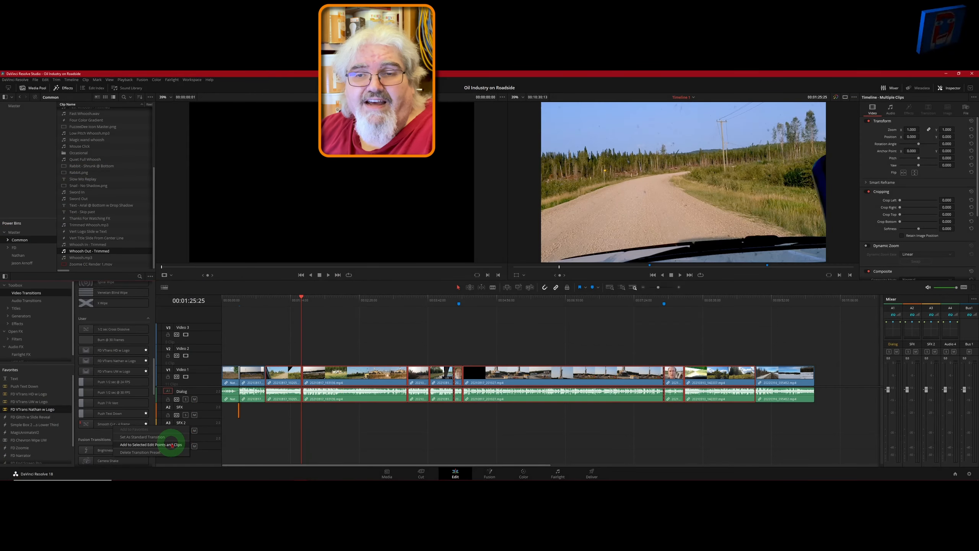
pyautogui.click(172, 445)
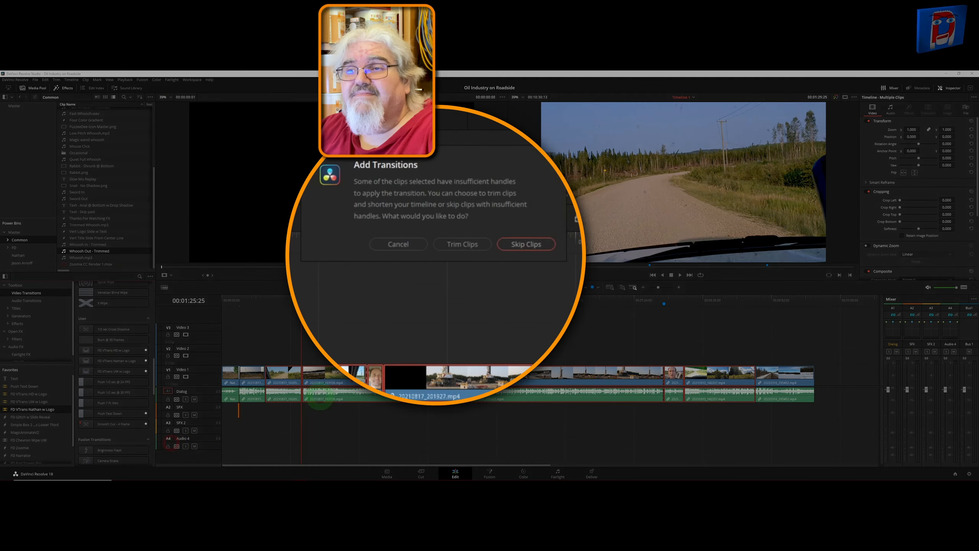
pyautogui.click(463, 250)
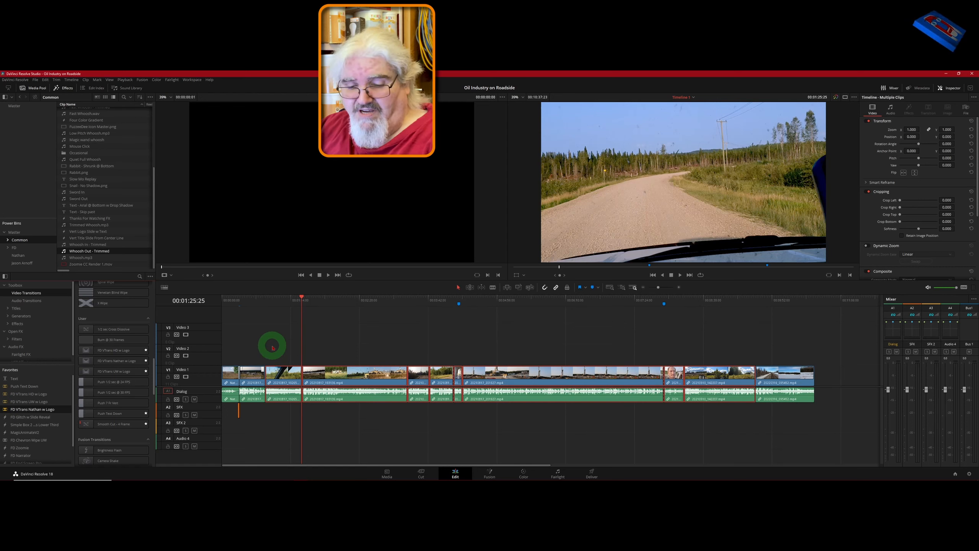
# Step: Move the playhead to the edit at 00:00:46:27 and inspect its Smooth Cut transition up close
pyautogui.scroll(5, 265, 349)
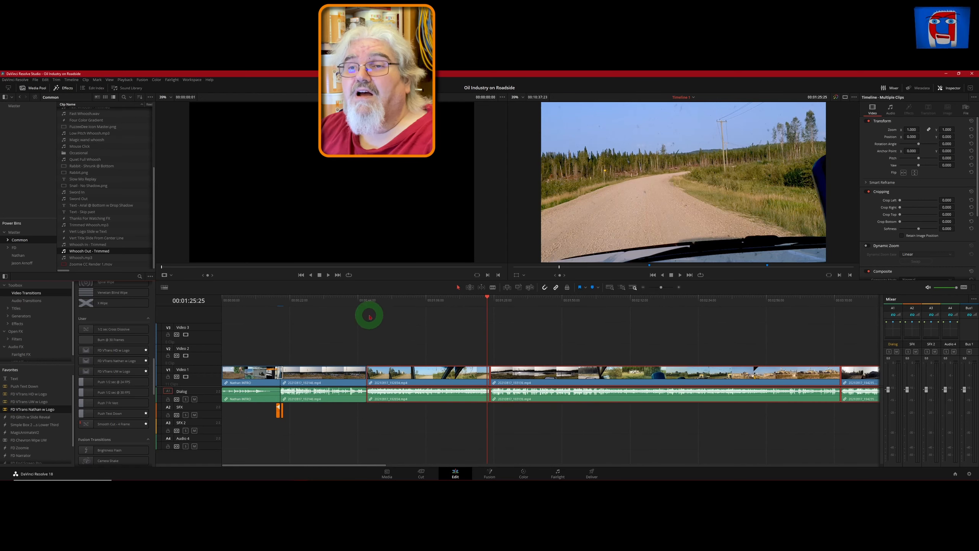
pyautogui.click(368, 303)
pyautogui.scroll(8, 368, 309)
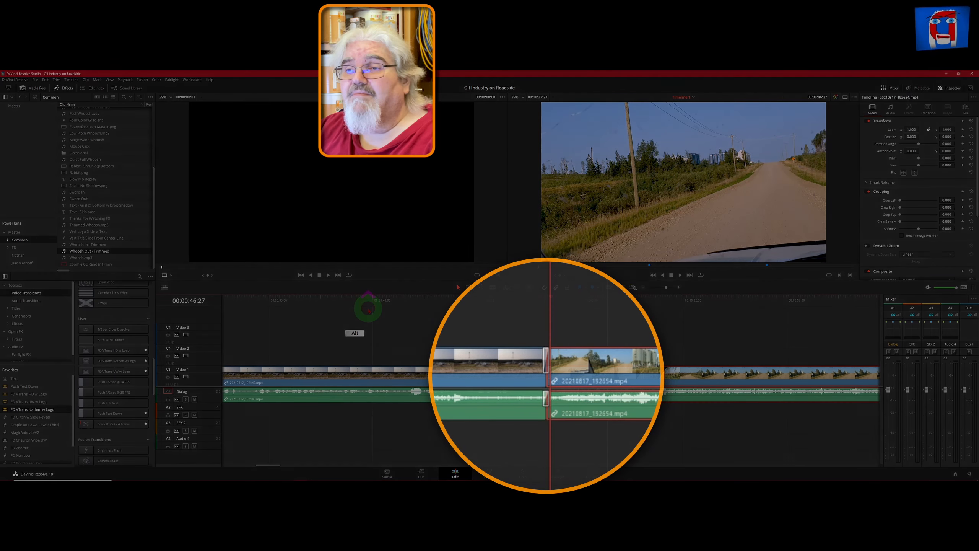
# Step: Play the timeline from about 00:00:40:03 through the Smooth Cut into 20210817_192654.mp4 to check the transition
pyautogui.scroll(5, 368, 309)
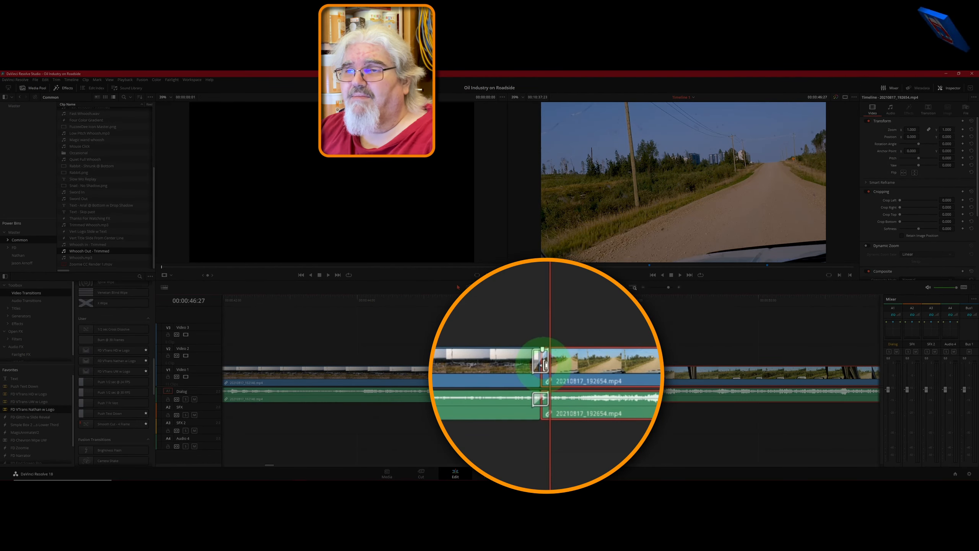
pyautogui.hotkey('shift', 'z')
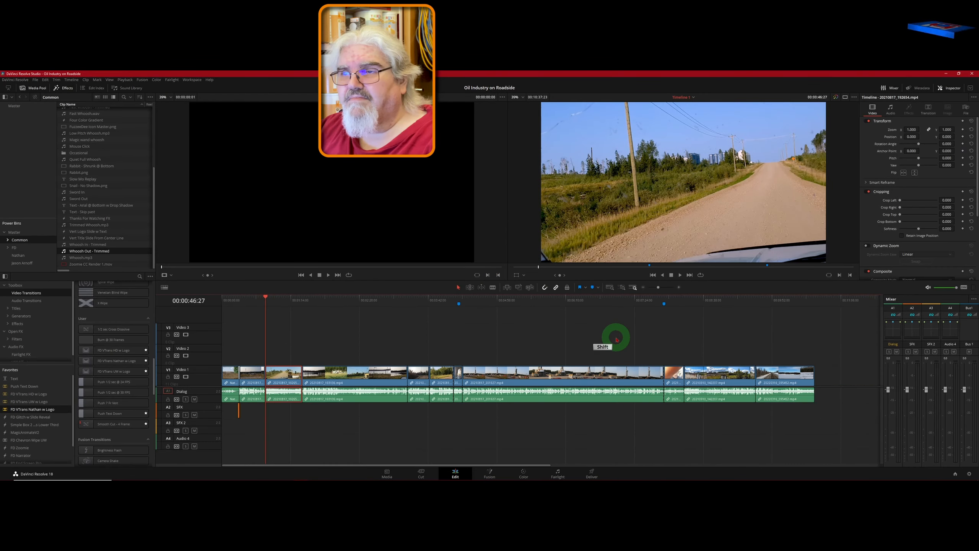
pyautogui.hotkey('shift', 'z')
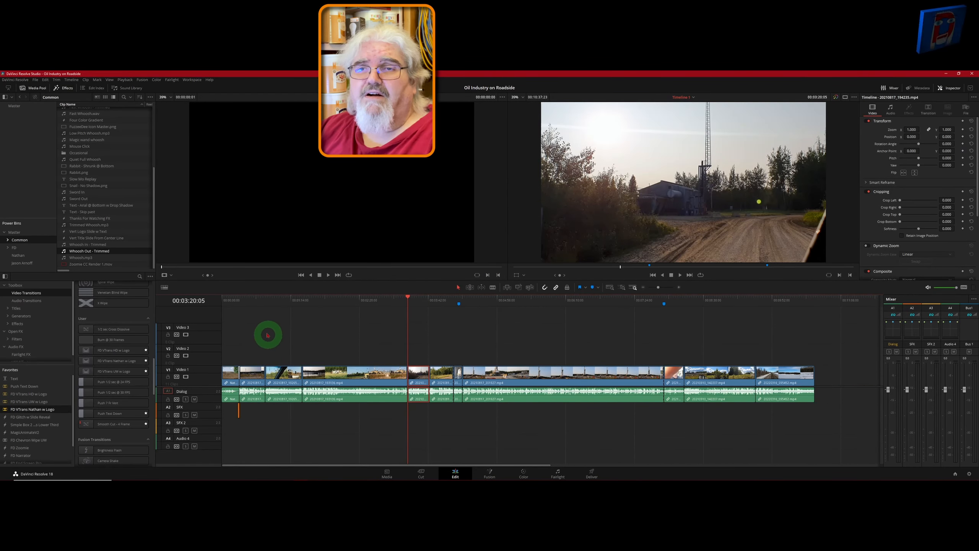
pyautogui.click(259, 301)
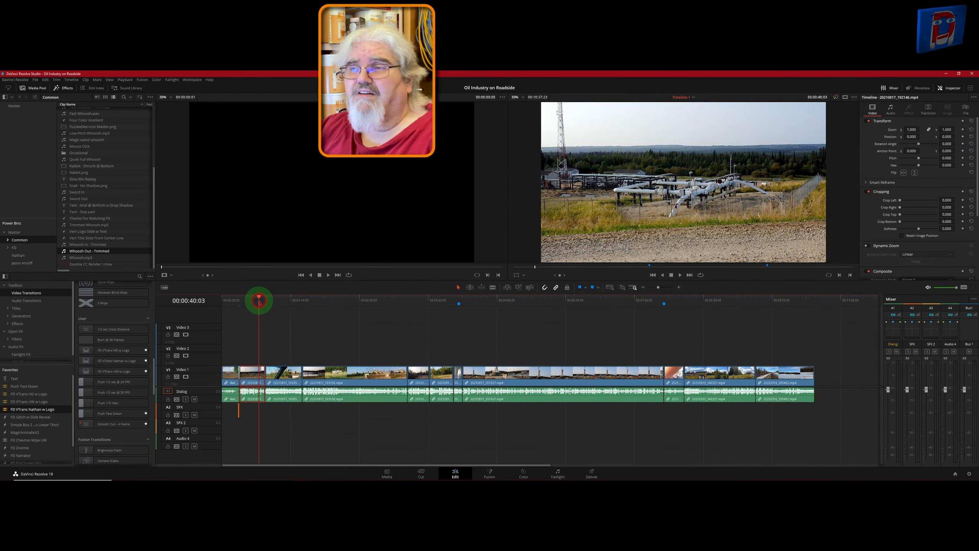
pyautogui.press('space')
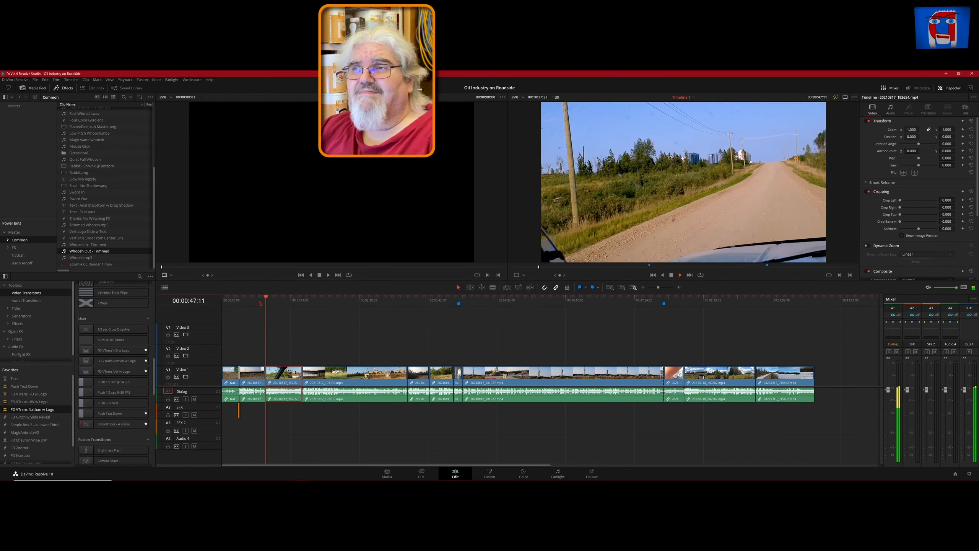
pyautogui.press('space')
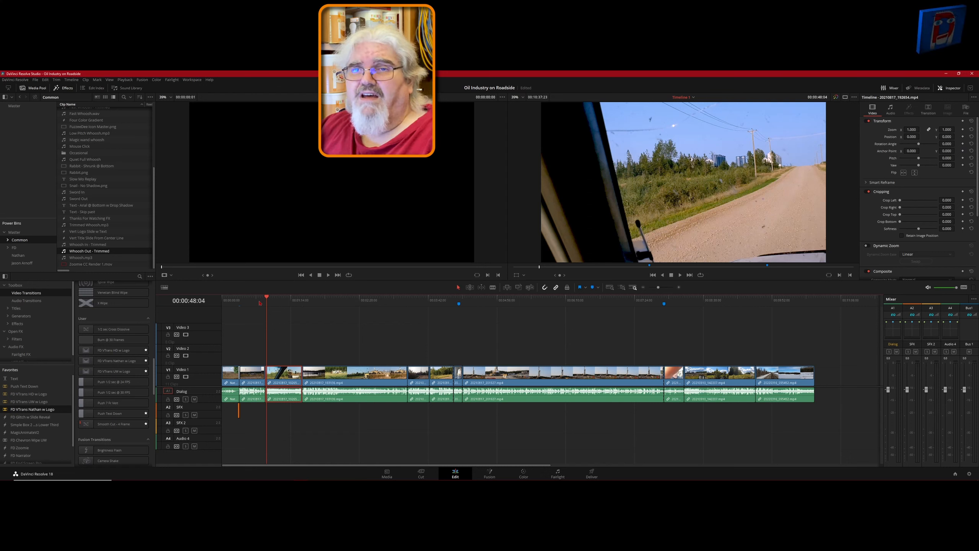
# Step: Place a basic Text title on Video 2 above 20210817_192654.mp4, starting at about 00:00:48:04
pyautogui.click(380, 322)
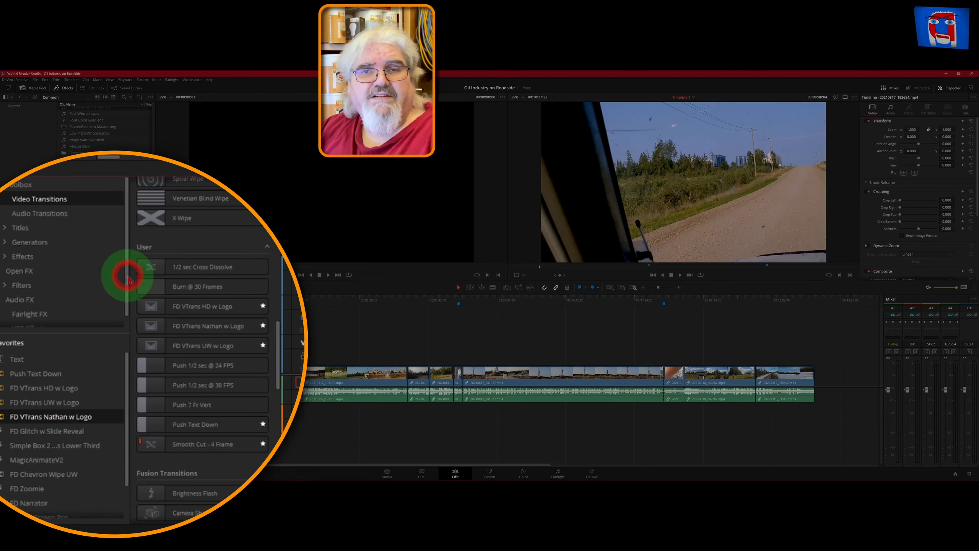
pyautogui.click(128, 254)
pyautogui.click(21, 229)
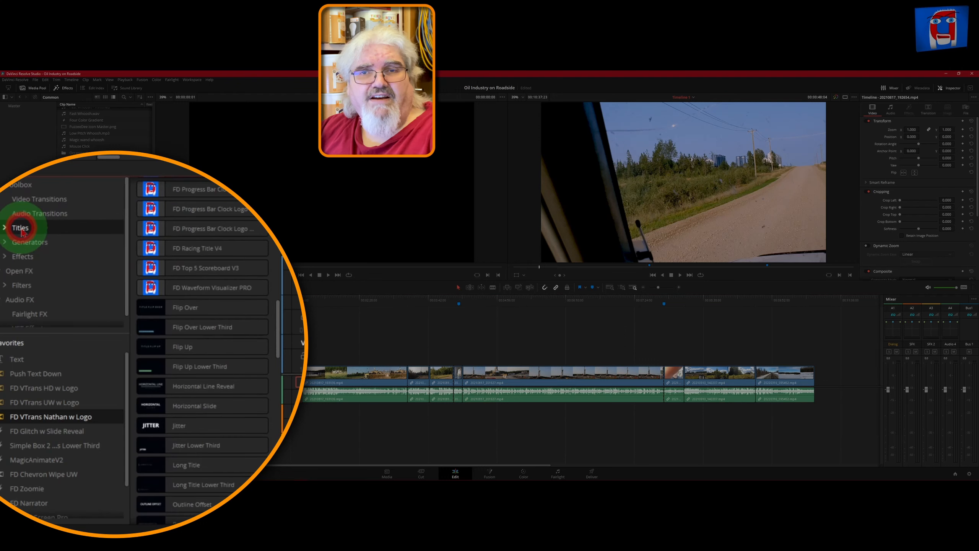
pyautogui.scroll(5, 276, 290)
pyautogui.scroll(3, 278, 292)
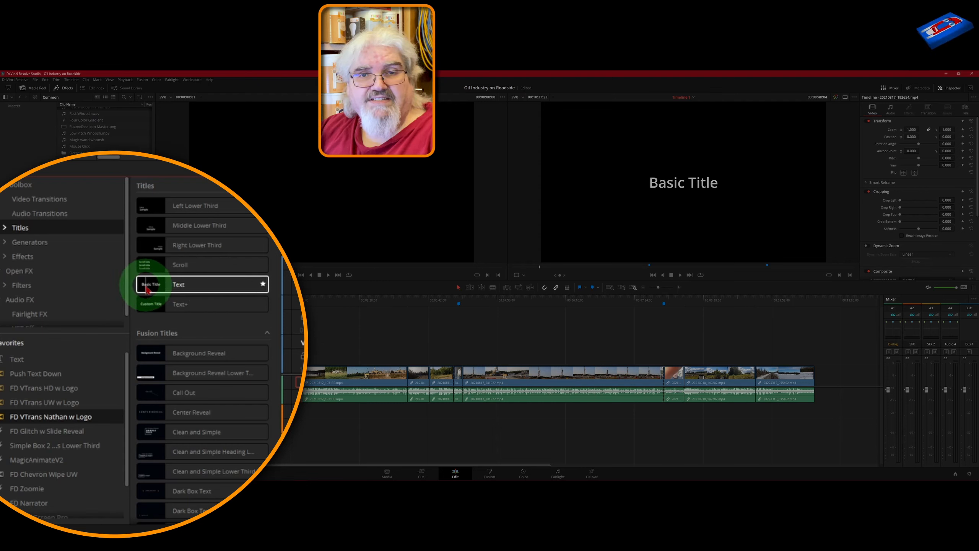
pyautogui.moveTo(84, 342); pyautogui.dragTo(272, 350)
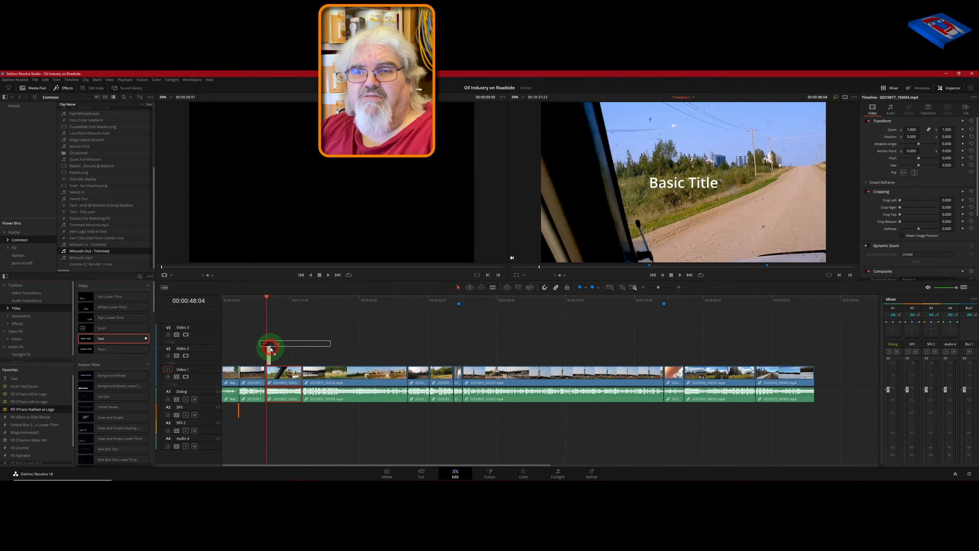
pyautogui.moveTo(272, 350); pyautogui.dragTo(271, 349)
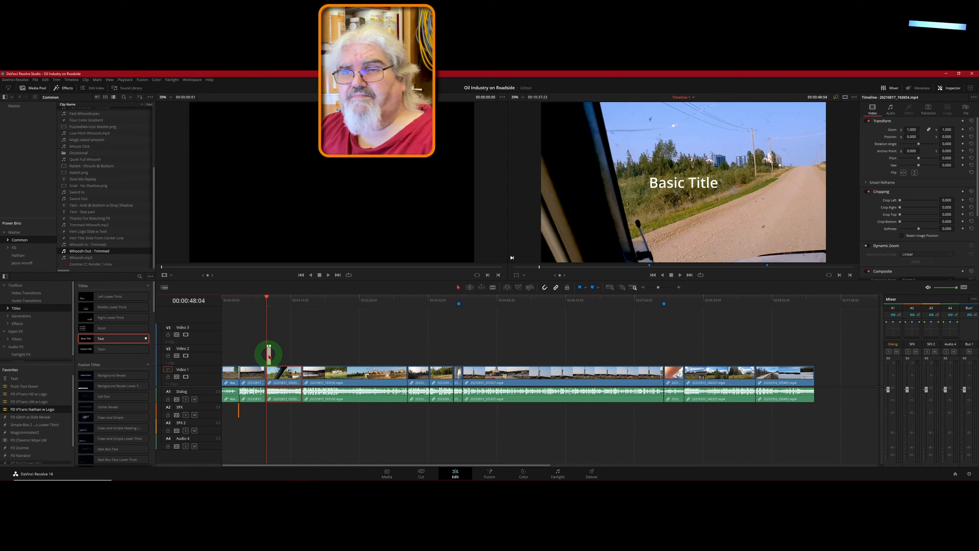
# Step: Replace the wording of the title clip on Video 2 with "Any Text"
pyautogui.press('j')
pyautogui.click(269, 354)
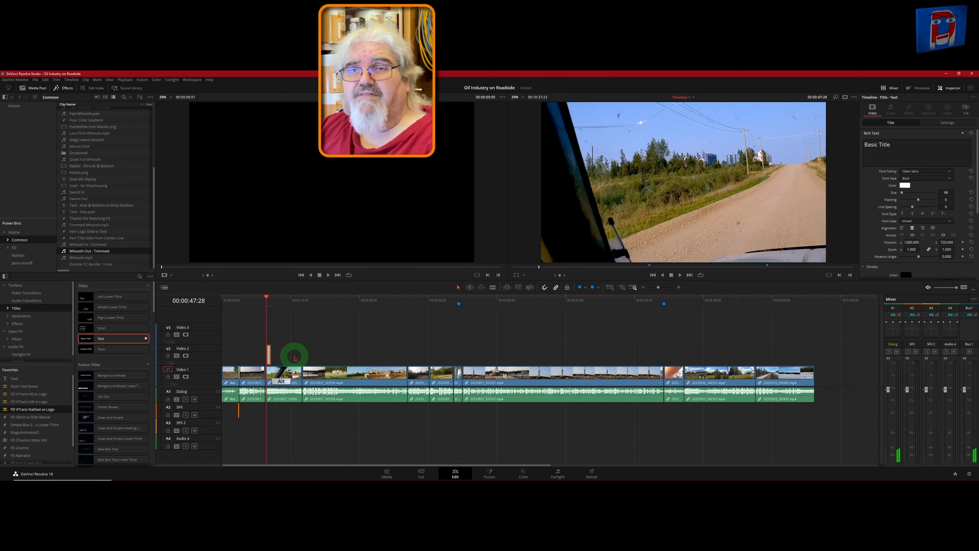
pyautogui.scroll(10, 295, 359)
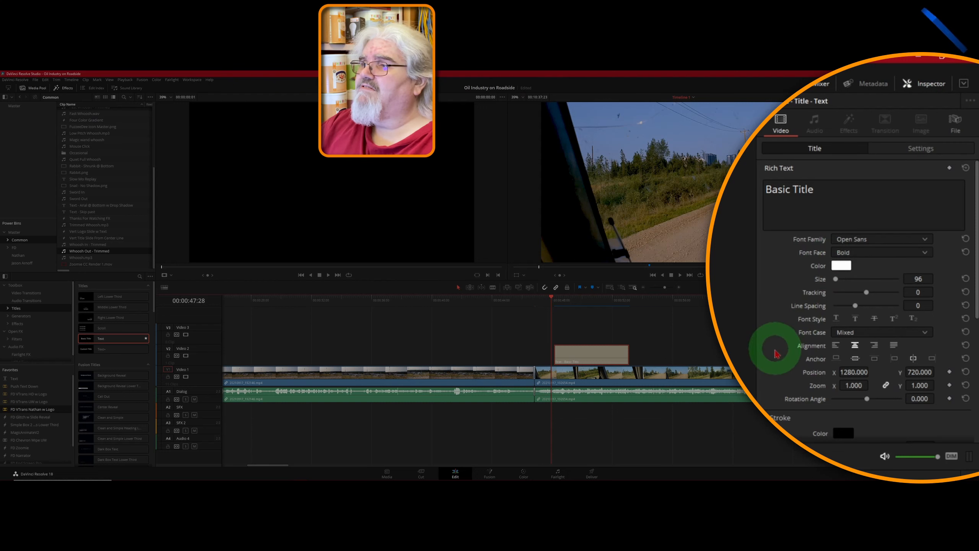
pyautogui.click(964, 86)
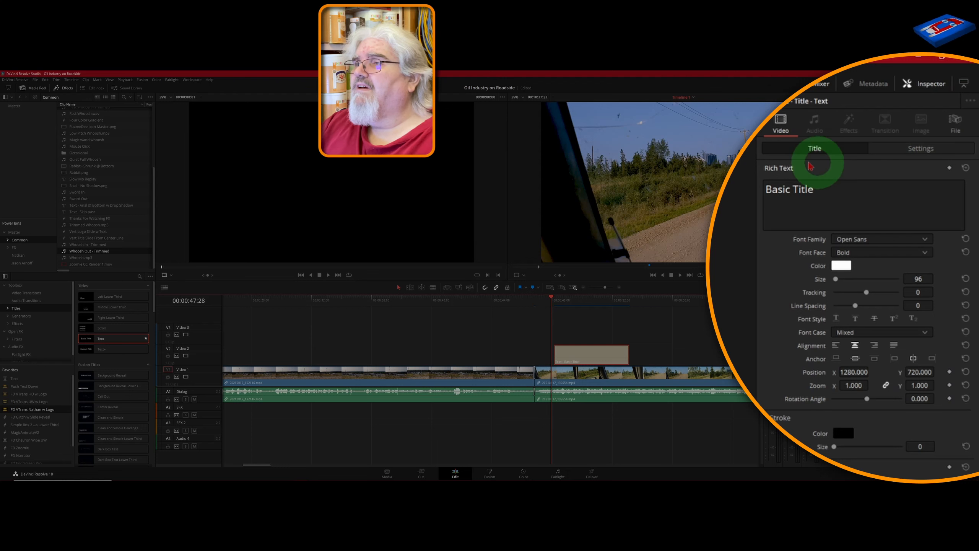
pyautogui.click(828, 193)
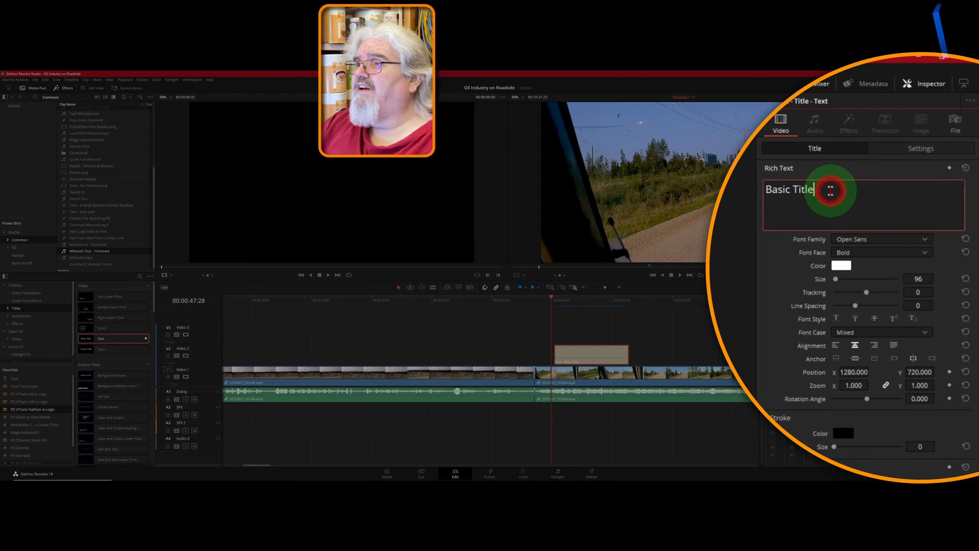
pyautogui.moveTo(823, 191); pyautogui.dragTo(734, 184)
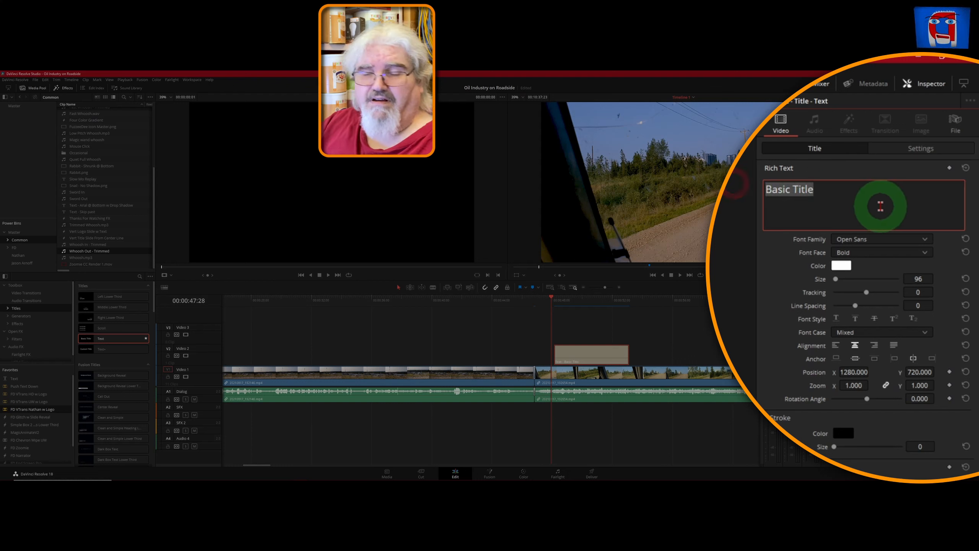
pyautogui.press('space')
pyautogui.press('space')
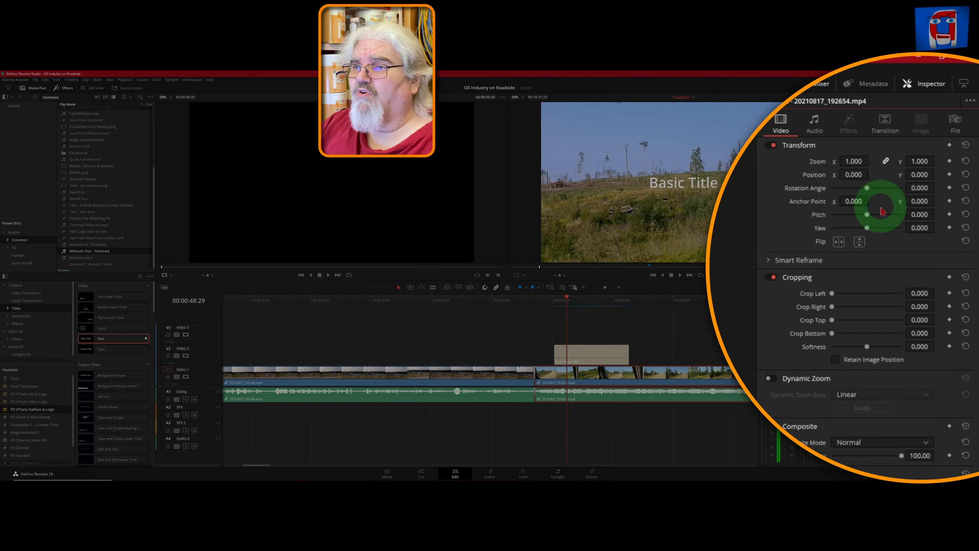
pyautogui.click(602, 363)
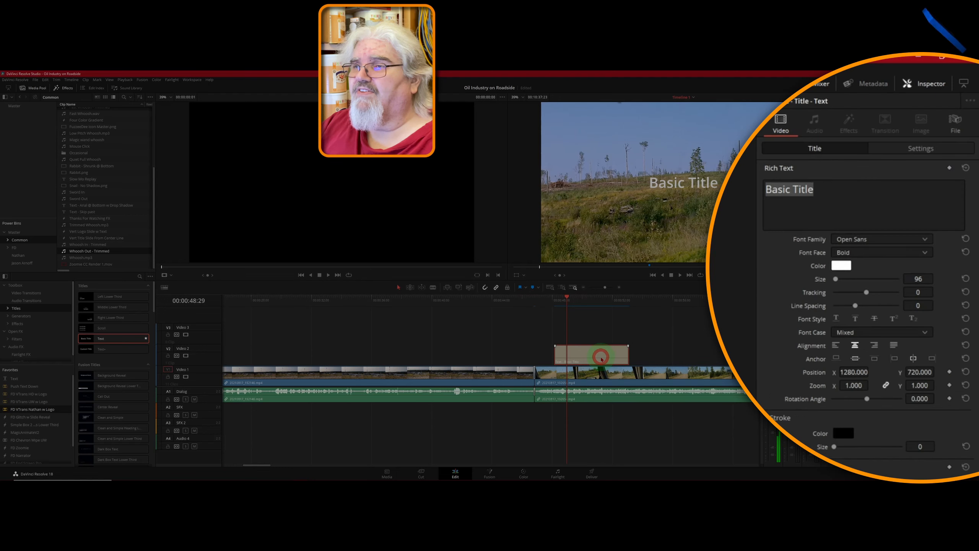
pyautogui.write('Any Text')
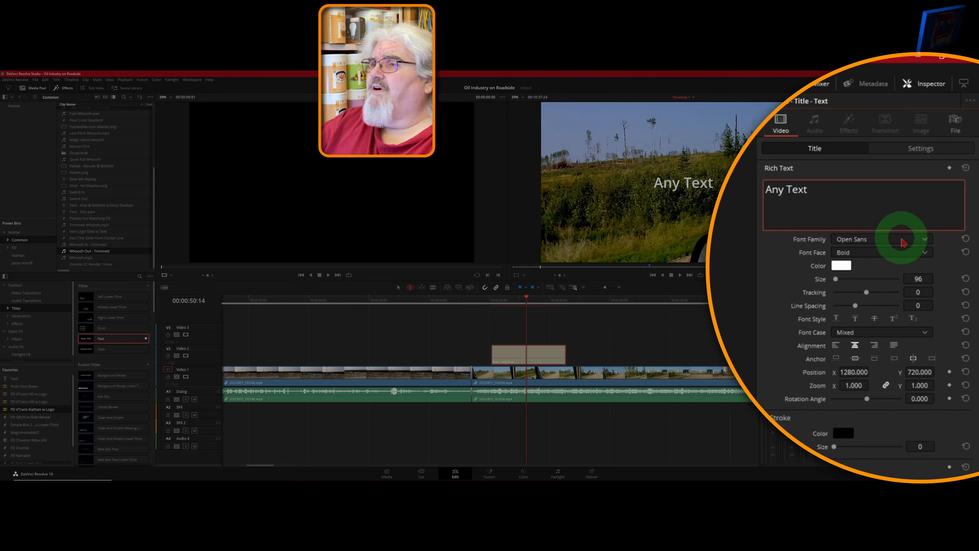
# Step: Set the title's font face to Extrabold Italic and its colour to the saved custom orange
pyautogui.click(884, 256)
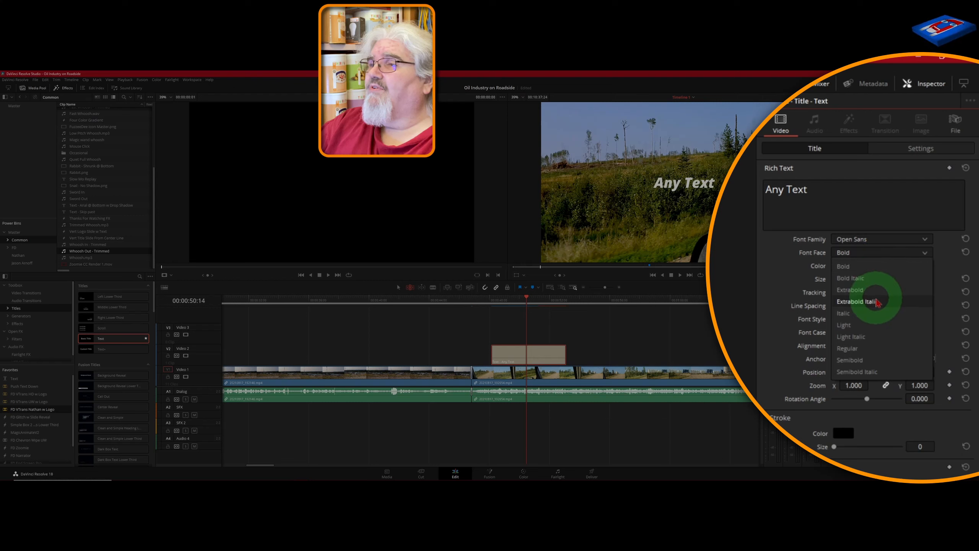
pyautogui.click(865, 305)
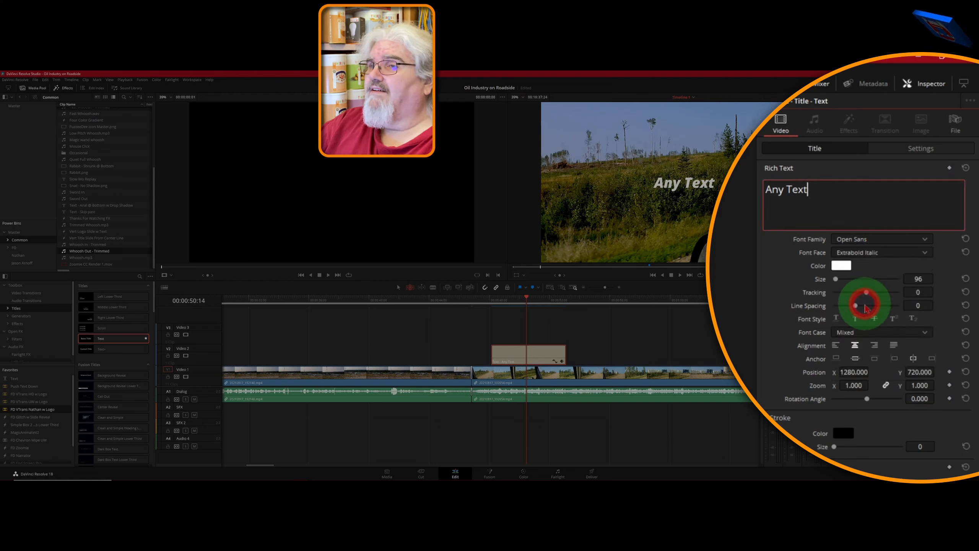
pyautogui.click(842, 267)
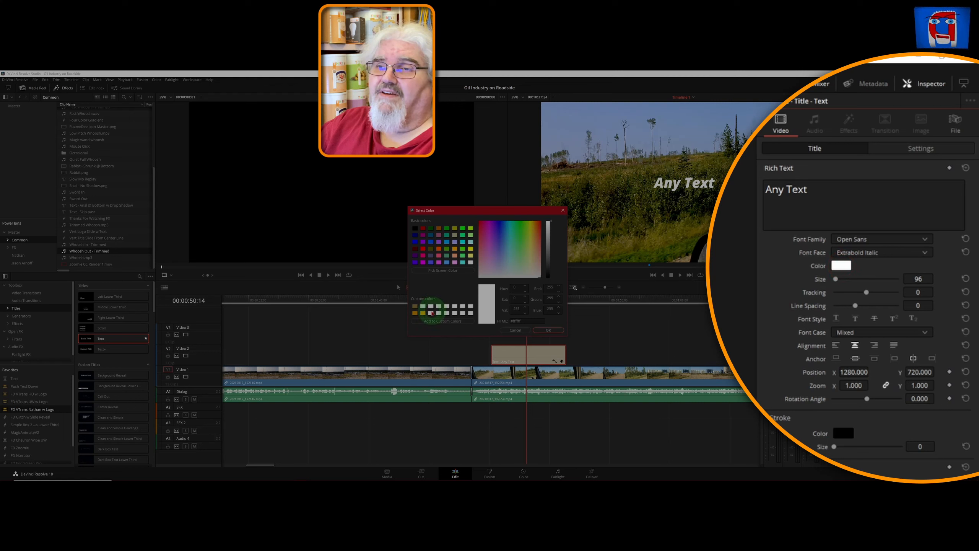
pyautogui.click(414, 313)
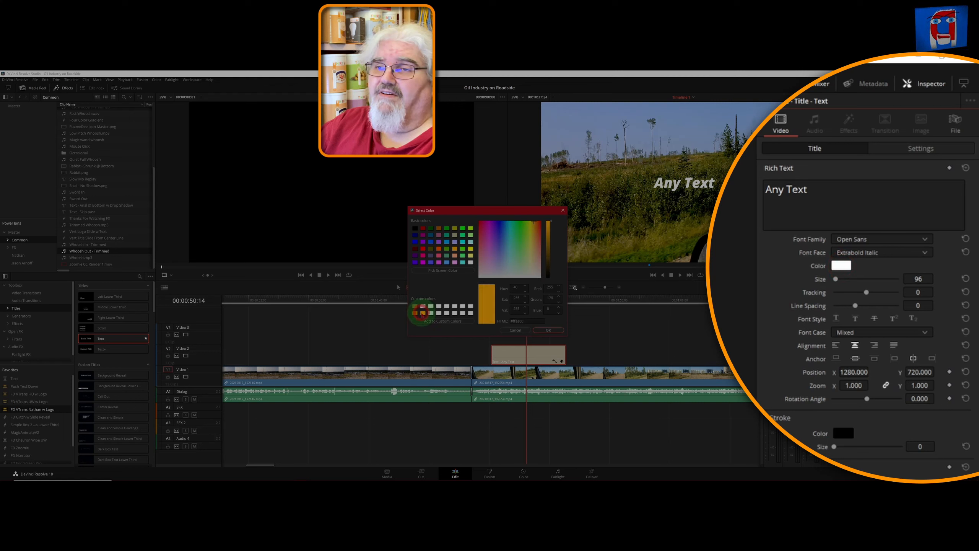
pyautogui.click(543, 330)
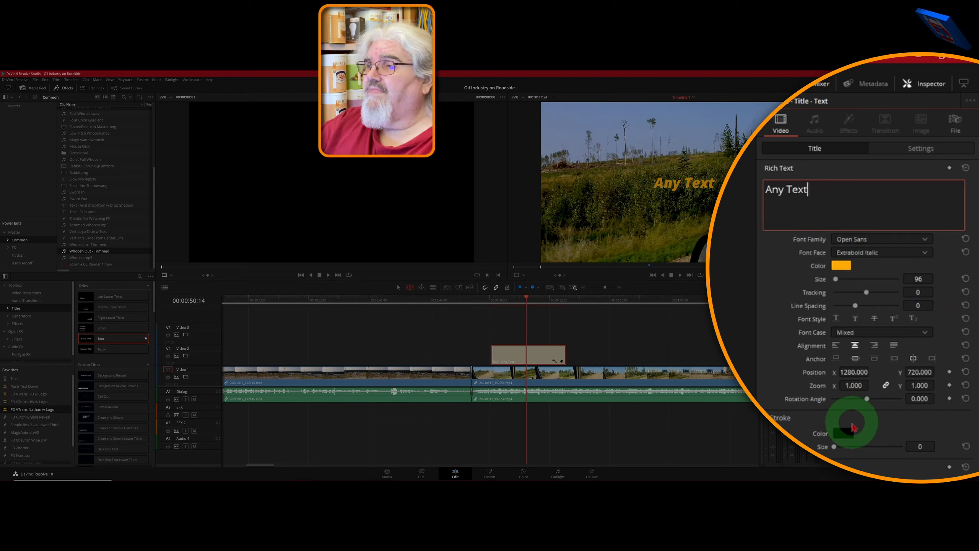
# Step: Give the title a stroke of size 4 and a drop shadow with offset 5, -5 and blur 12
pyautogui.click(920, 447)
pyautogui.moveTo(920, 446); pyautogui.dragTo(921, 447)
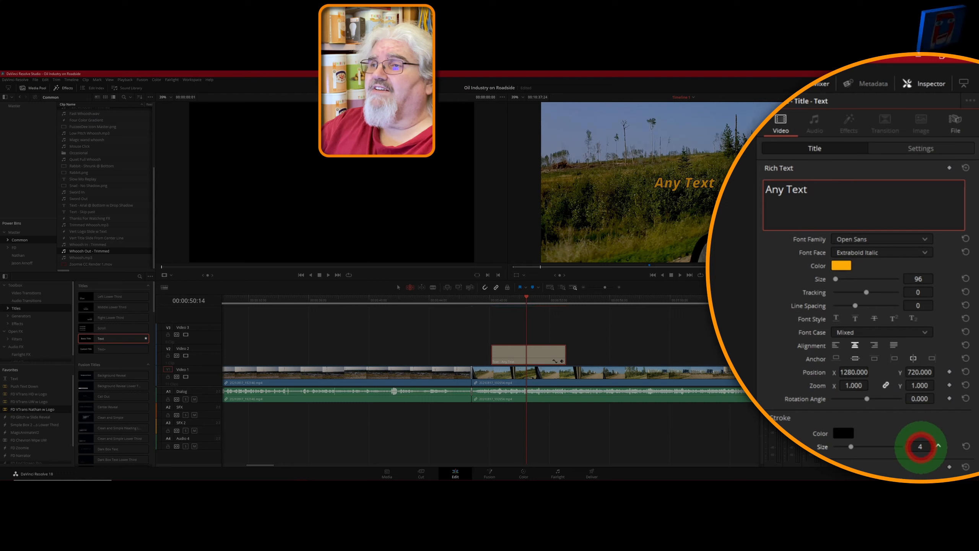
pyautogui.doubleClick(921, 448)
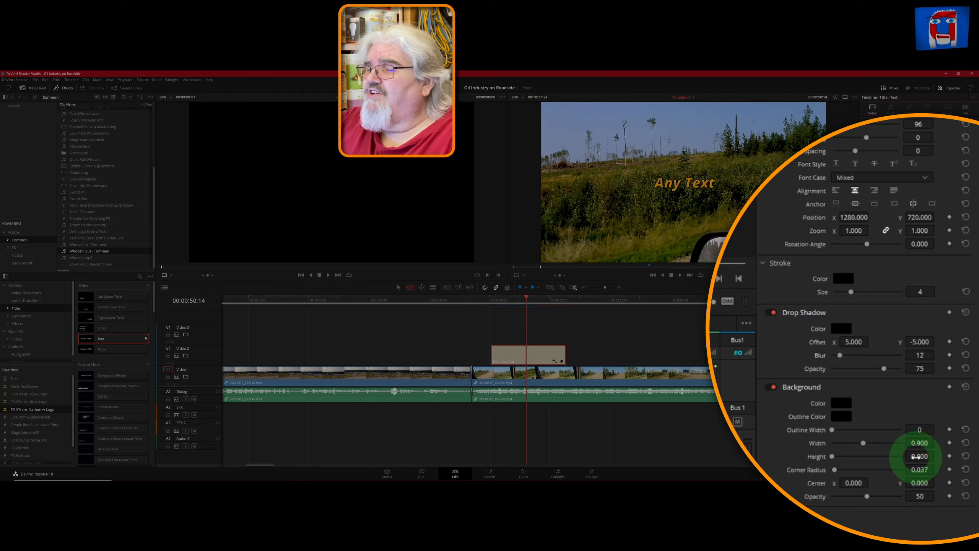
# Step: Shape the title's background into a bar with height 0.123, corner radius 0, width 1.012 and centre Y -11
pyautogui.moveTo(918, 456); pyautogui.dragTo(489, 275)
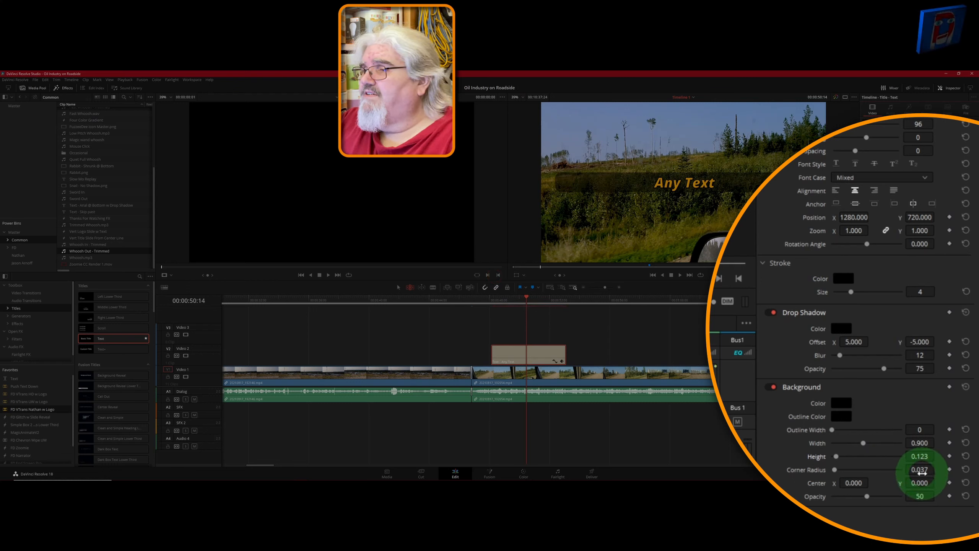
pyautogui.moveTo(922, 469); pyautogui.dragTo(750, 409)
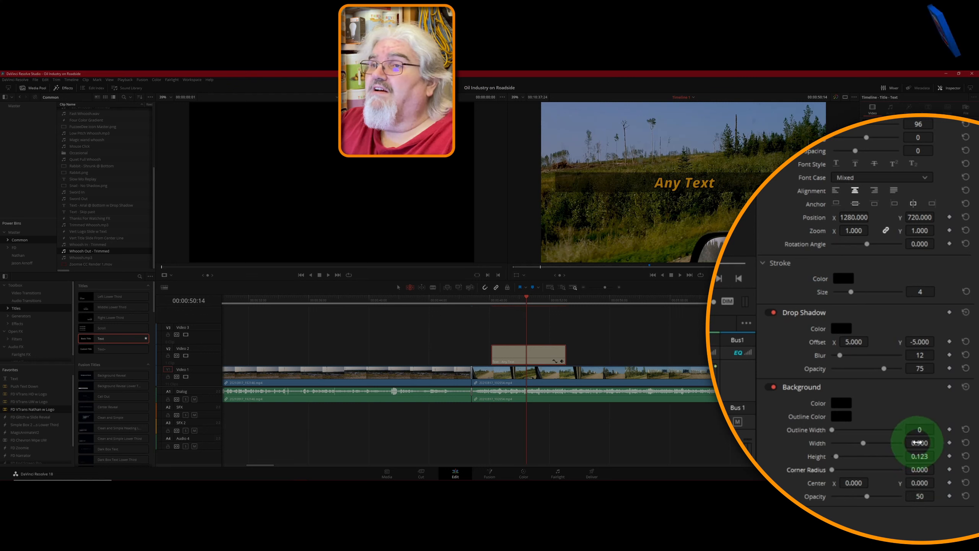
pyautogui.moveTo(918, 442)
pyautogui.mouseDown()
pyautogui.moveTo(962, 460)
pyautogui.moveTo(492, 275)
pyautogui.moveTo(912, 438)
pyautogui.mouseUp()
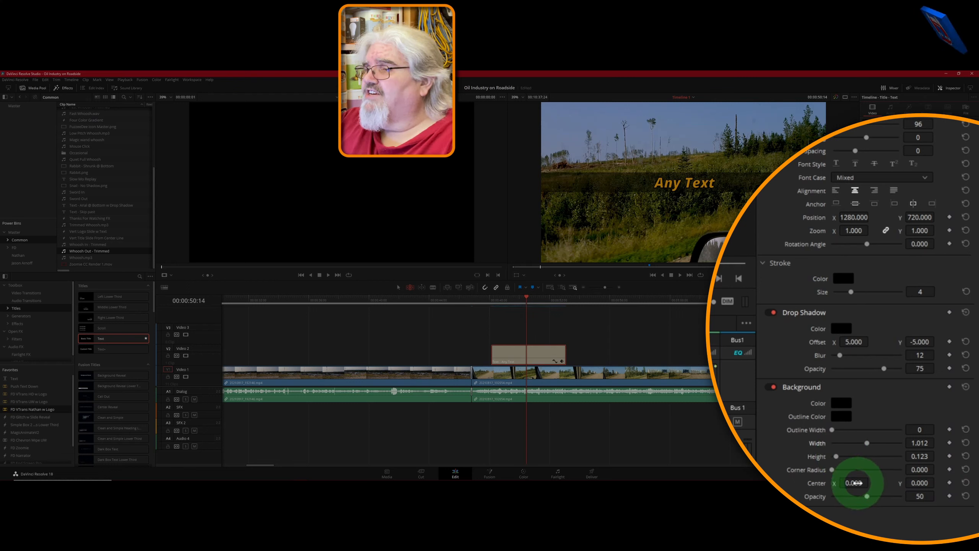
pyautogui.moveTo(919, 482)
pyautogui.mouseDown()
pyautogui.moveTo(882, 480)
pyautogui.moveTo(924, 494)
pyautogui.moveTo(900, 487)
pyautogui.moveTo(914, 488)
pyautogui.mouseUp()
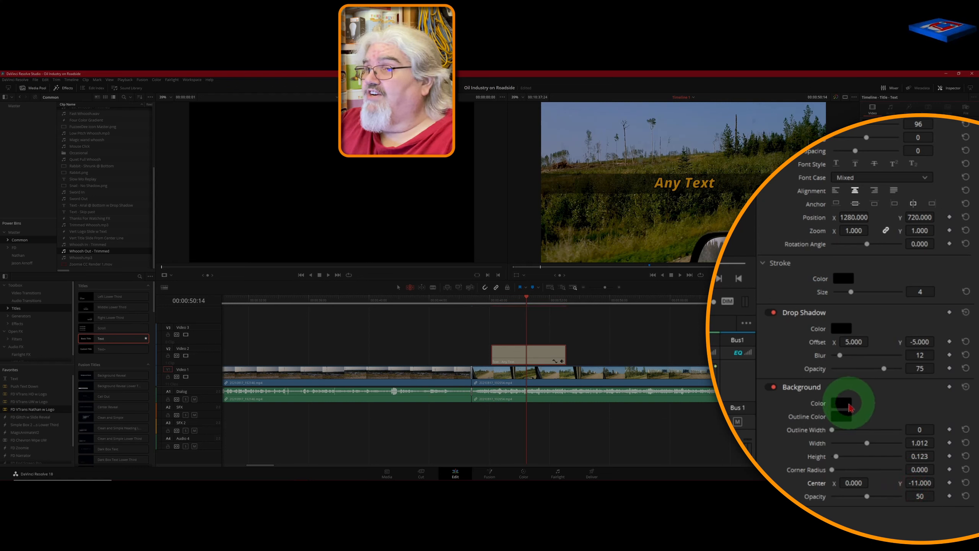
# Step: Give the title's background a white outline of width 3 and move the title to Y position 98
pyautogui.click(842, 420)
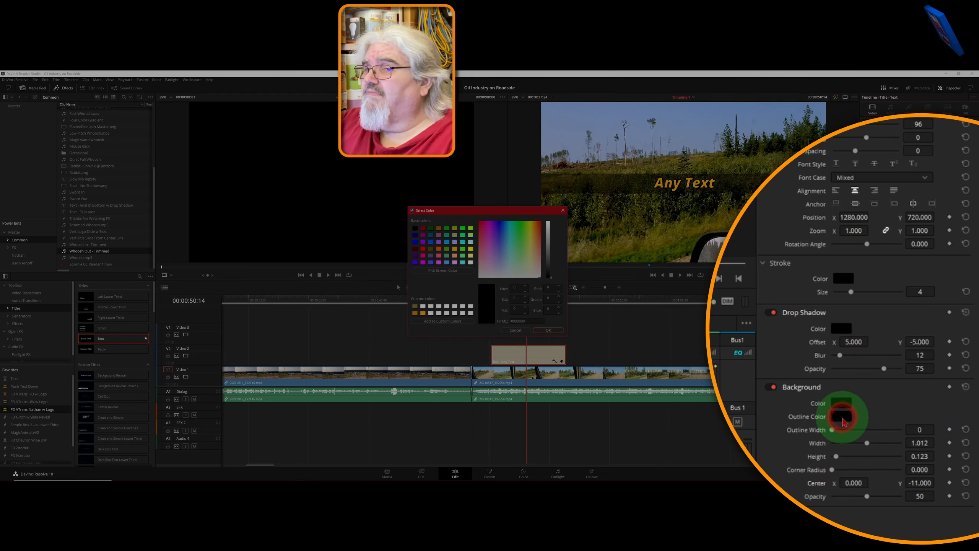
pyautogui.click(423, 307)
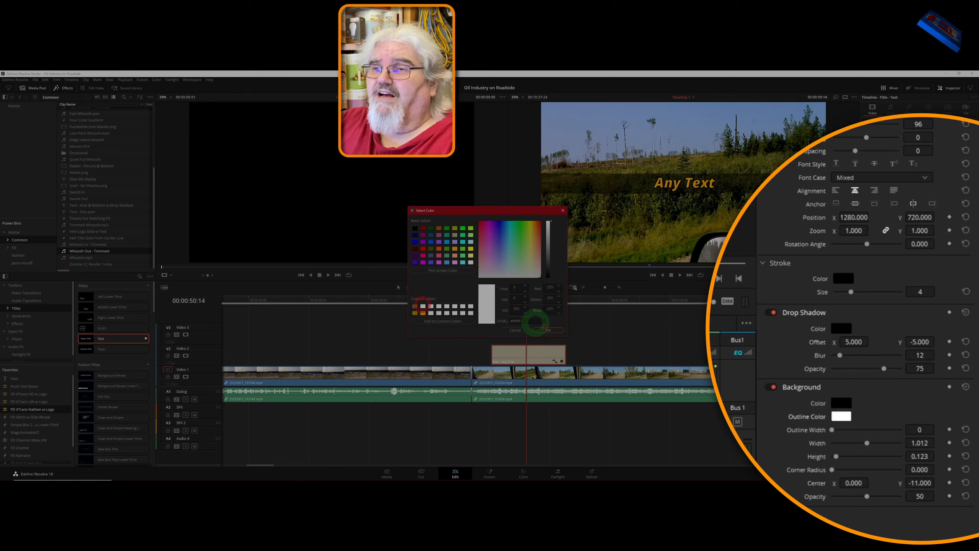
pyautogui.click(549, 330)
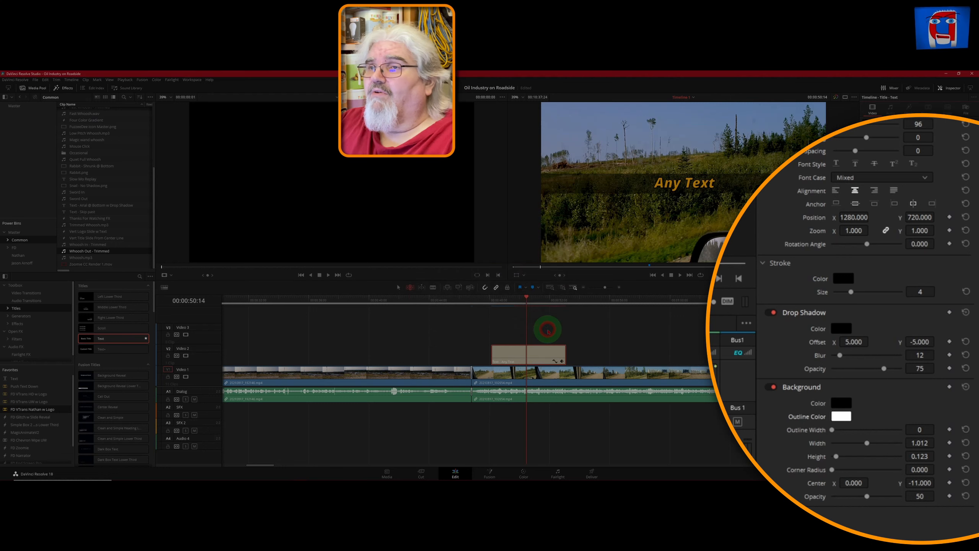
pyautogui.moveTo(916, 430); pyautogui.dragTo(919, 429)
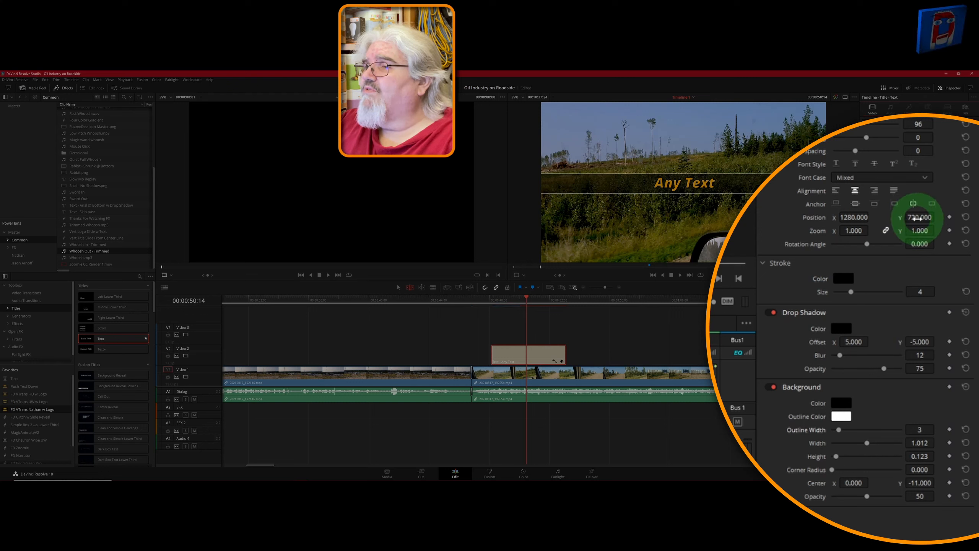
pyautogui.moveTo(918, 217); pyautogui.dragTo(668, 204)
pyautogui.moveTo(770, 234); pyautogui.dragTo(769, 233)
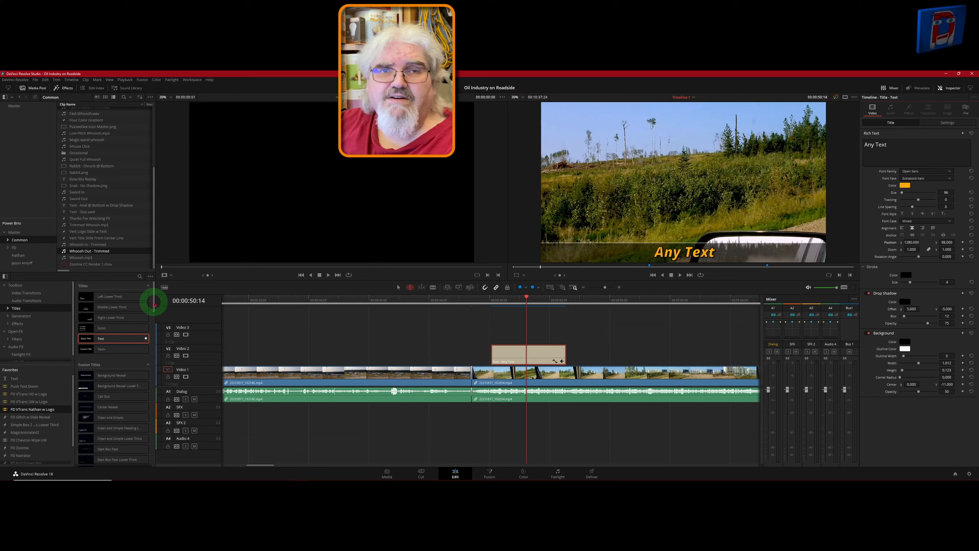
# Step: Add the Push video transition from the Motion group to the start of the title clip
pyautogui.moveTo(155, 304); pyautogui.dragTo(157, 295)
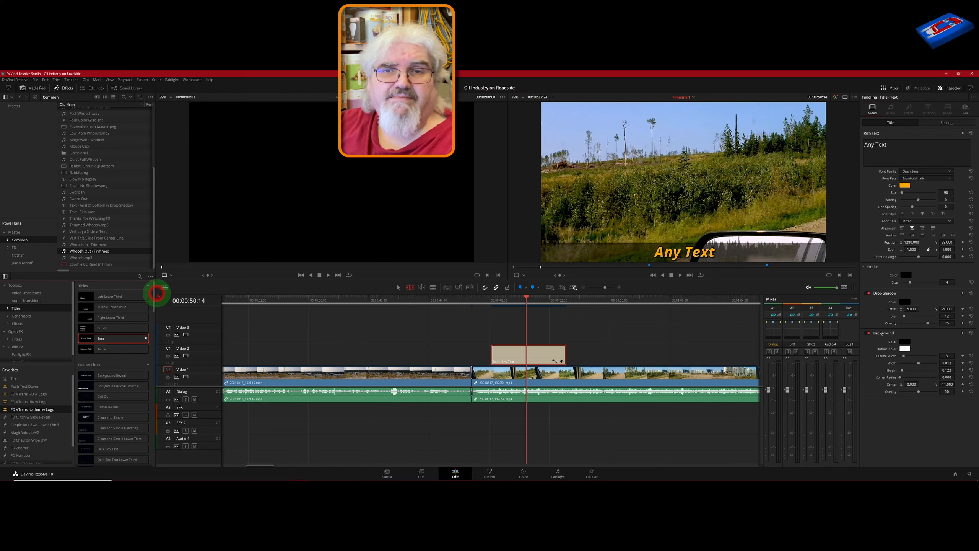
pyautogui.click(27, 293)
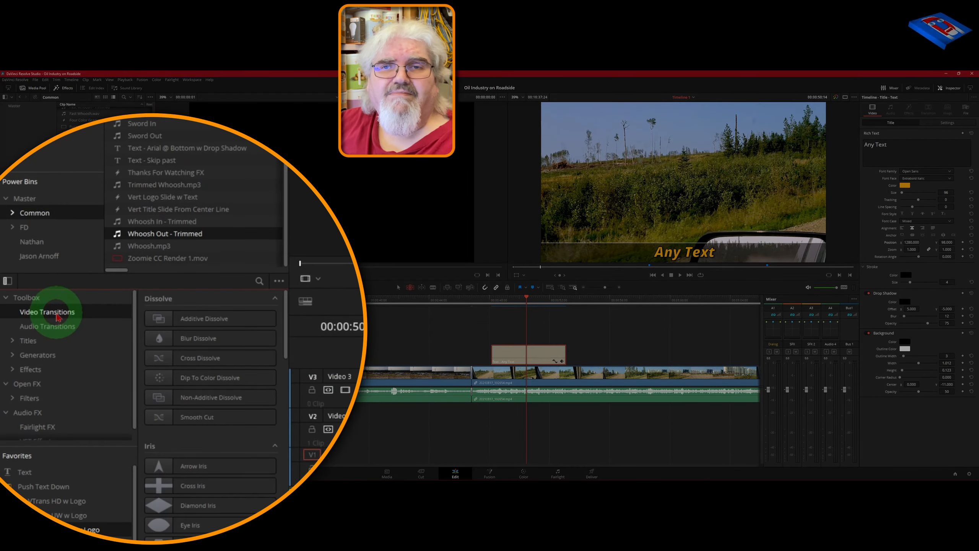
pyautogui.scroll(-10, 243, 409)
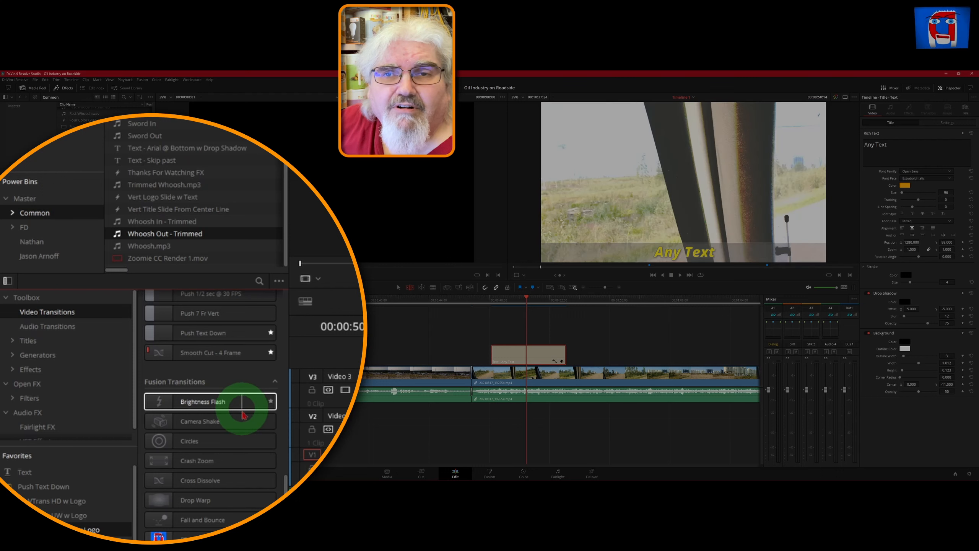
pyautogui.scroll(-3, 238, 424)
pyautogui.scroll(-3, 239, 428)
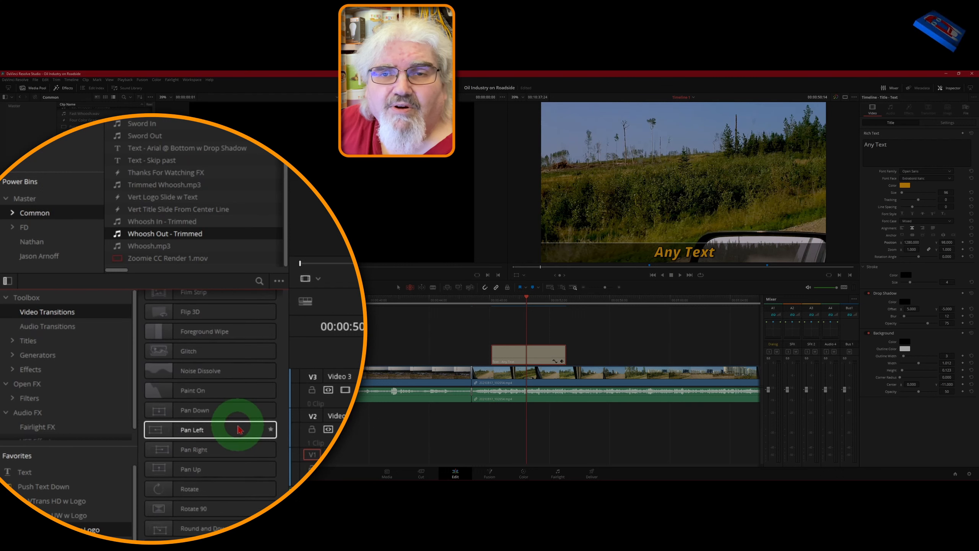
pyautogui.scroll(8, 239, 429)
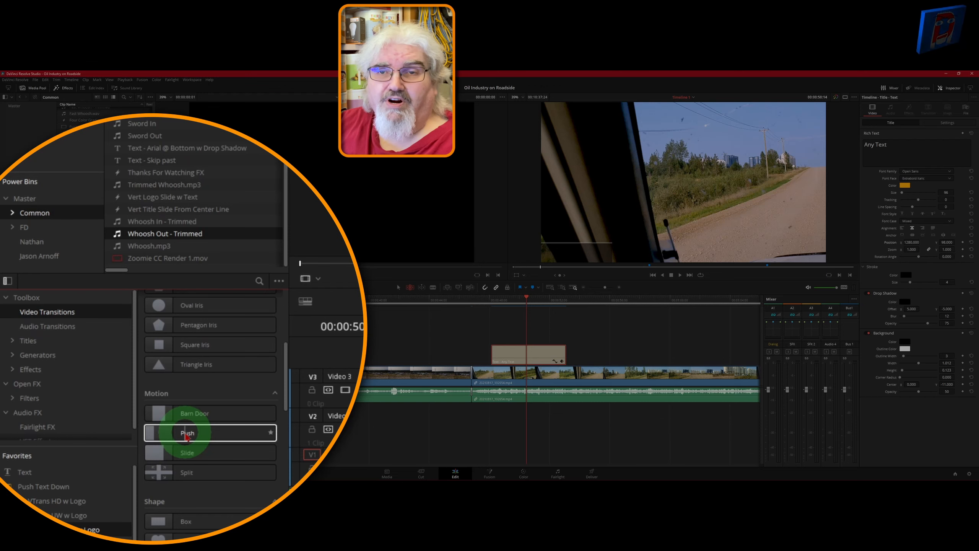
pyautogui.moveTo(113, 357); pyautogui.dragTo(473, 325)
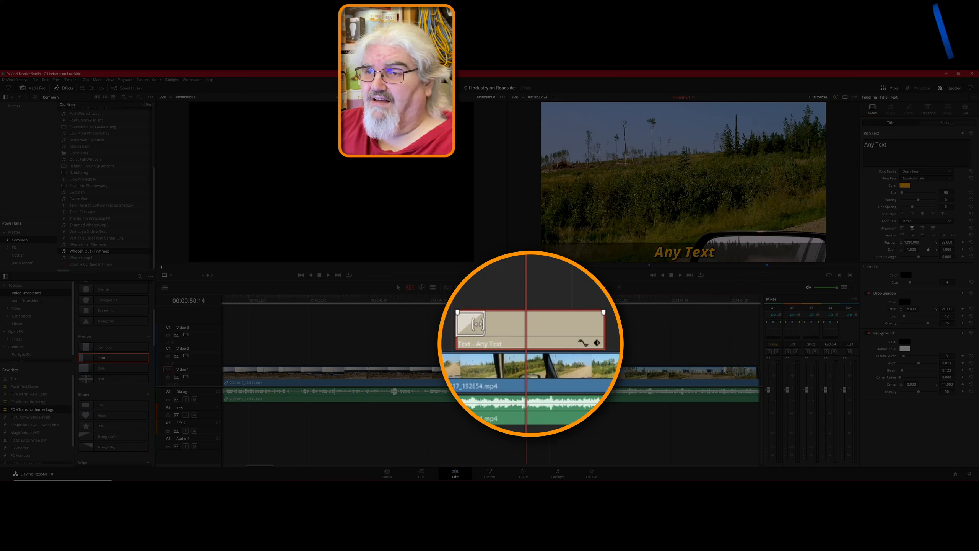
# Step: Set the duration of the title's Push transition to 7 frames
pyautogui.click(475, 323)
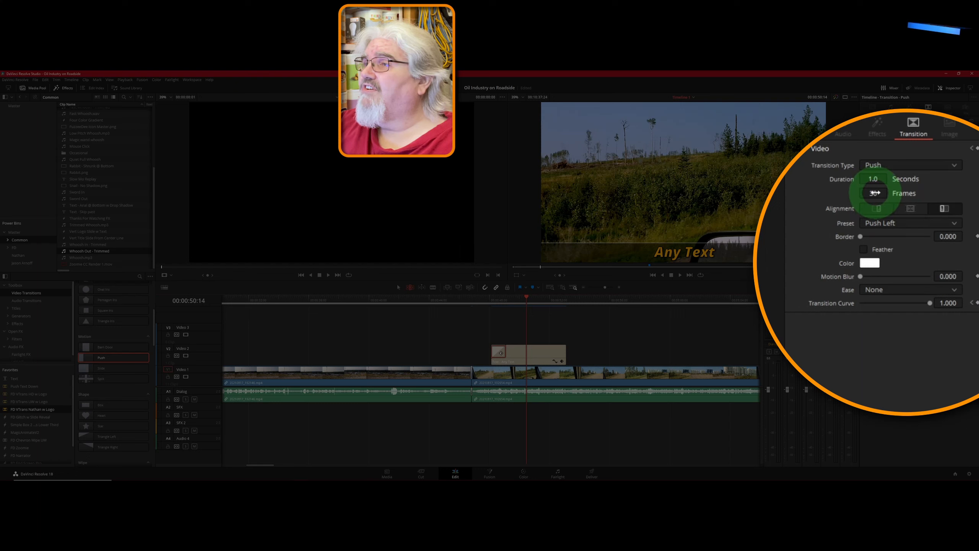
pyautogui.click(873, 193)
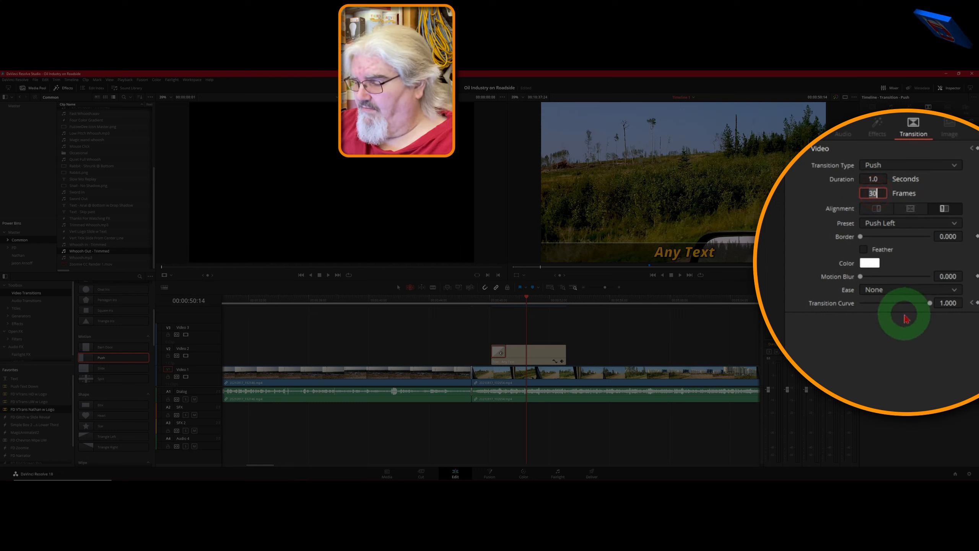
pyautogui.press('Return')
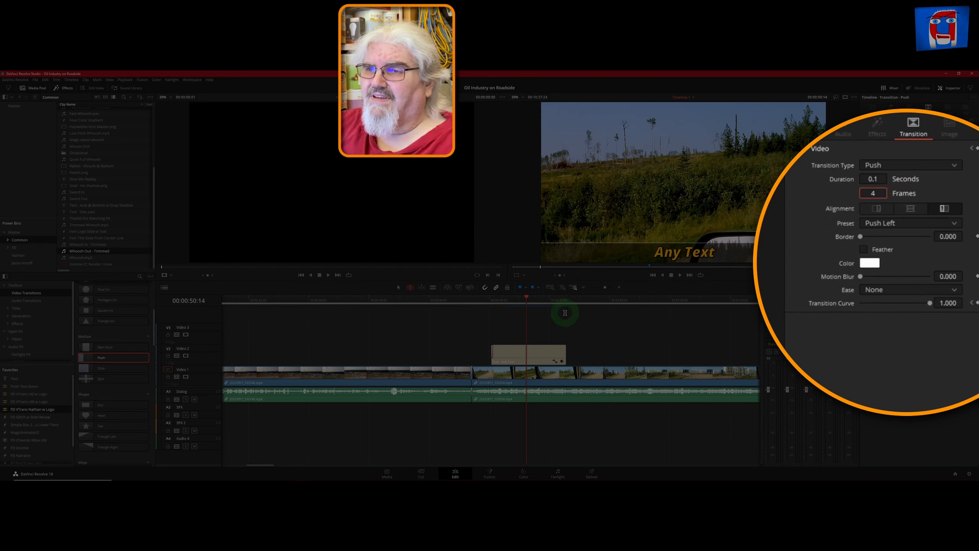
pyautogui.click(873, 192)
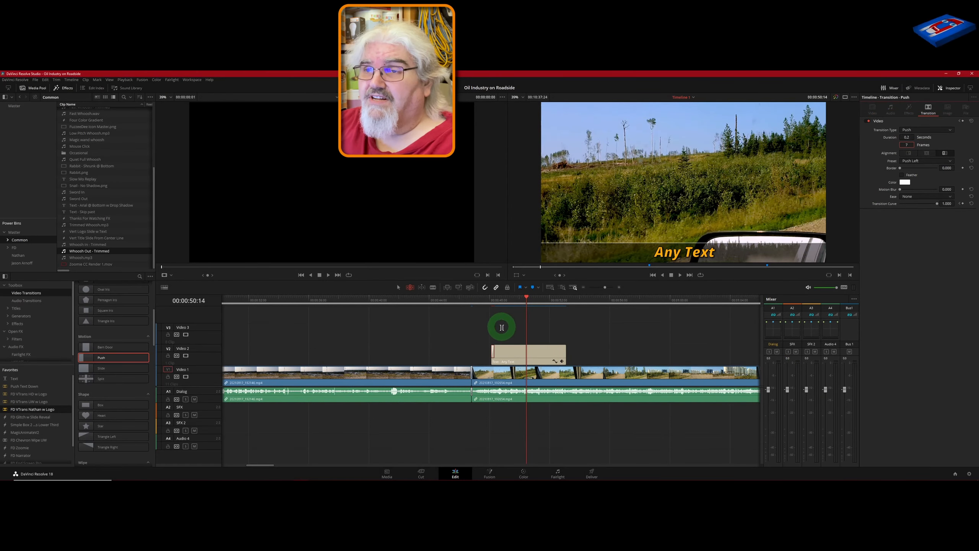
# Step: Step frame by frame through the title's opening Push transition to examine how the text slides in
pyautogui.keyDown('alt'); pyautogui.scroll(3, 497, 326); pyautogui.keyUp('alt')
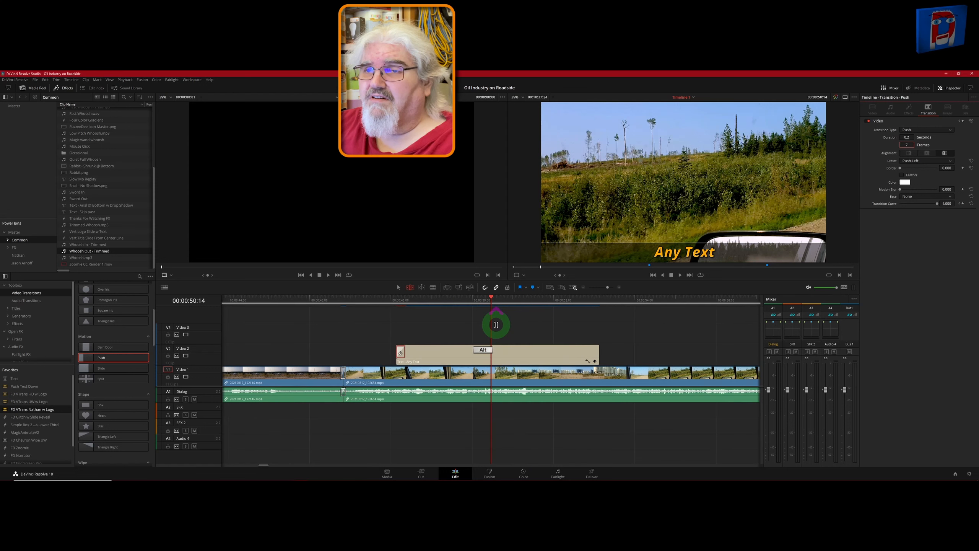
pyautogui.keyDown('alt'); pyautogui.scroll(2, 497, 325); pyautogui.keyUp('alt')
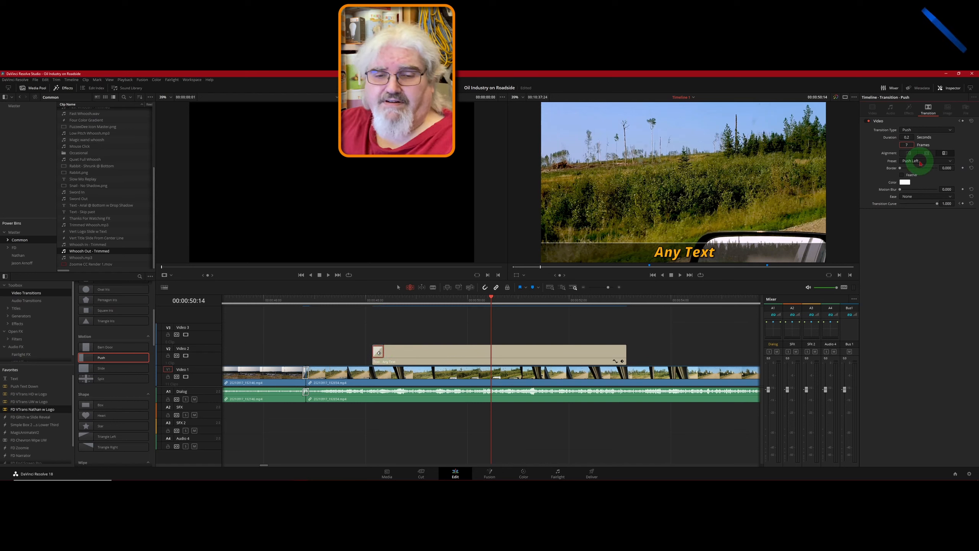
pyautogui.press('Left')
pyautogui.press('Left')
pyautogui.press('Left')
pyautogui.press('Left')
pyautogui.press('Left')
pyautogui.press('Left')
pyautogui.press('Left')
pyautogui.press('Left')
pyautogui.press('Left')
pyautogui.press('Left')
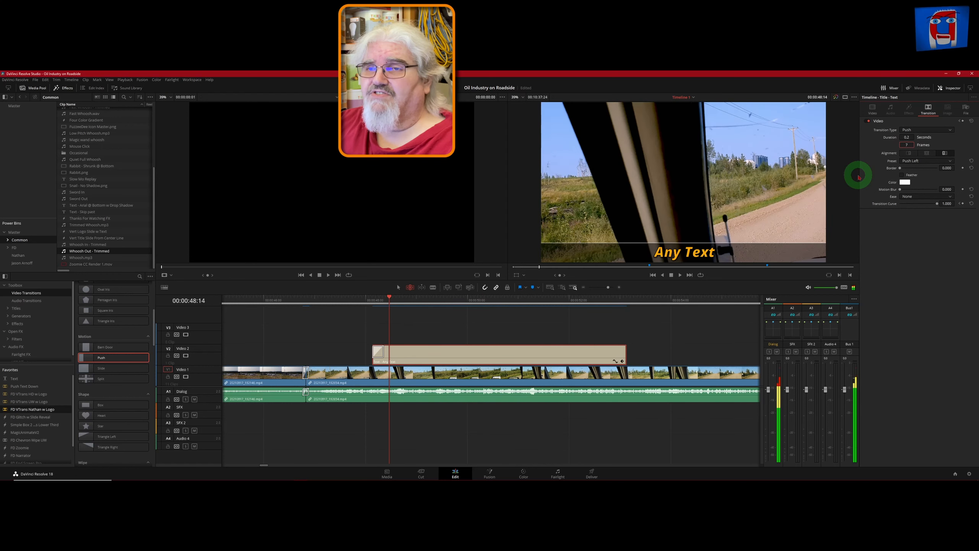
pyautogui.press('Left')
pyautogui.press('Left')
pyautogui.press('Left')
pyautogui.press('Left')
pyautogui.press('Left')
pyautogui.press('Left')
pyautogui.press('Left')
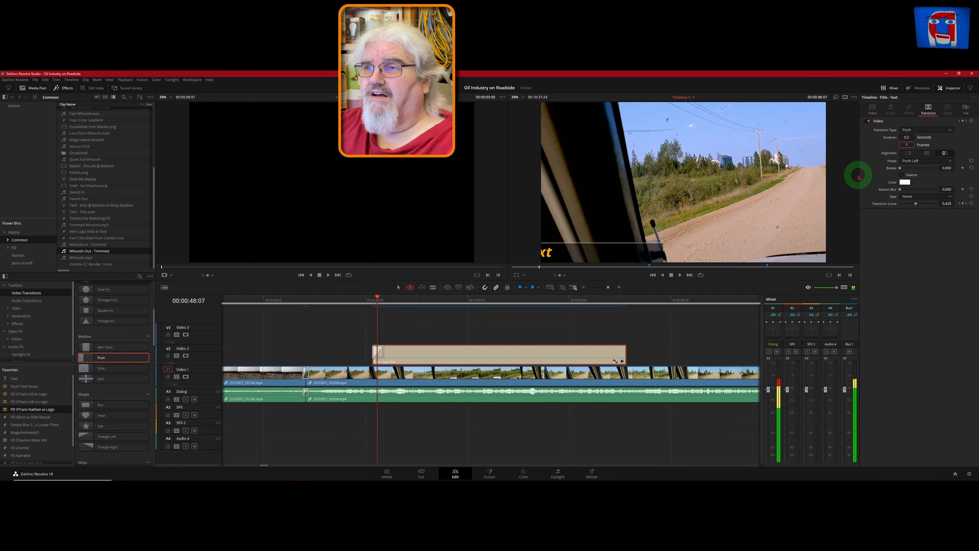
pyautogui.press('Left')
pyautogui.press('Left')
pyautogui.press('Left')
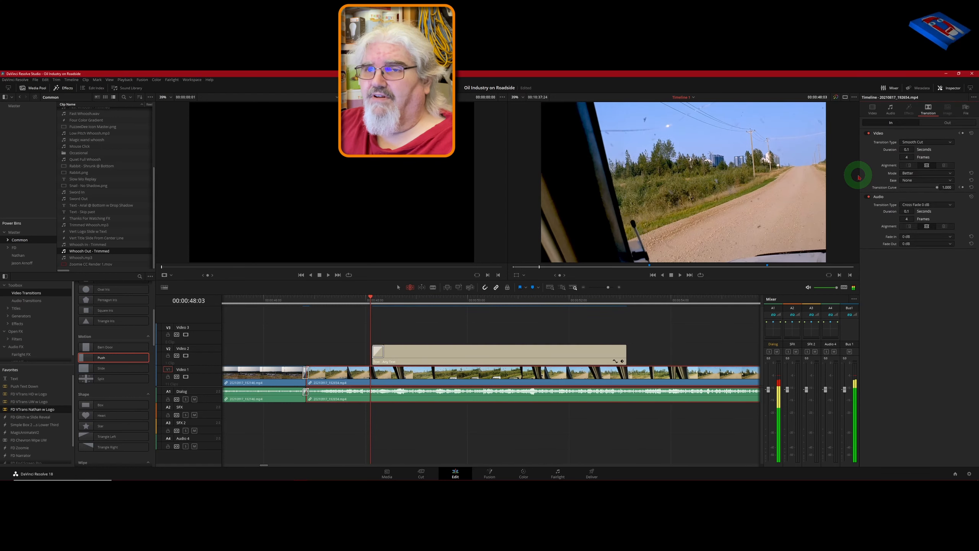
pyautogui.press('Right')
pyautogui.press('Right')
pyautogui.press('Right')
pyautogui.press('Right')
pyautogui.press('Right')
pyautogui.press('Right')
pyautogui.press('Right')
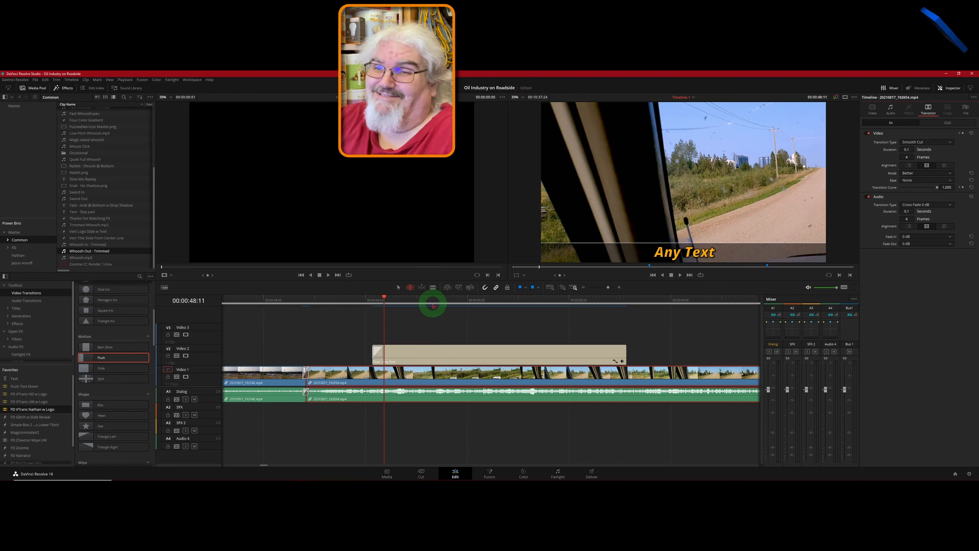
# Step: Set the title's Push transition to the Push Down preset with ease Out
pyautogui.click(378, 352)
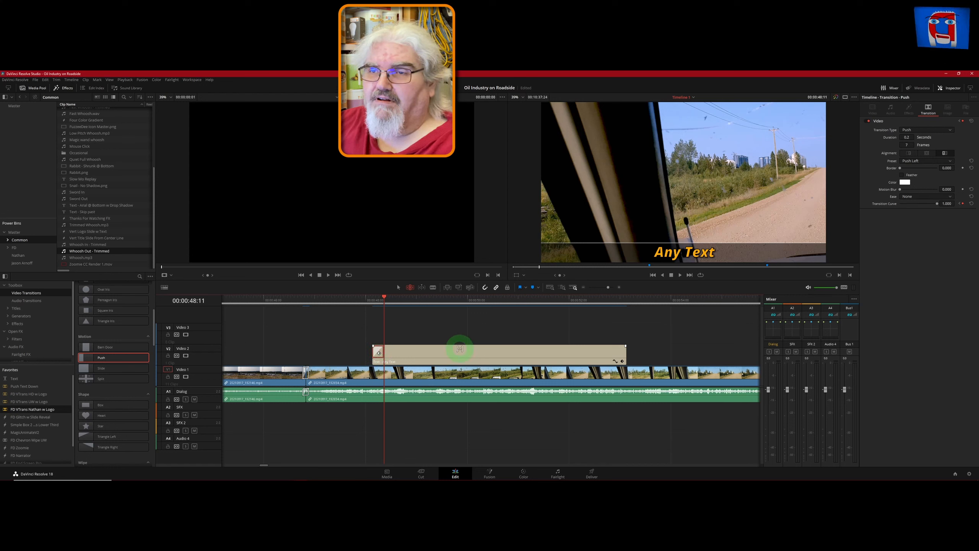
pyautogui.click(934, 162)
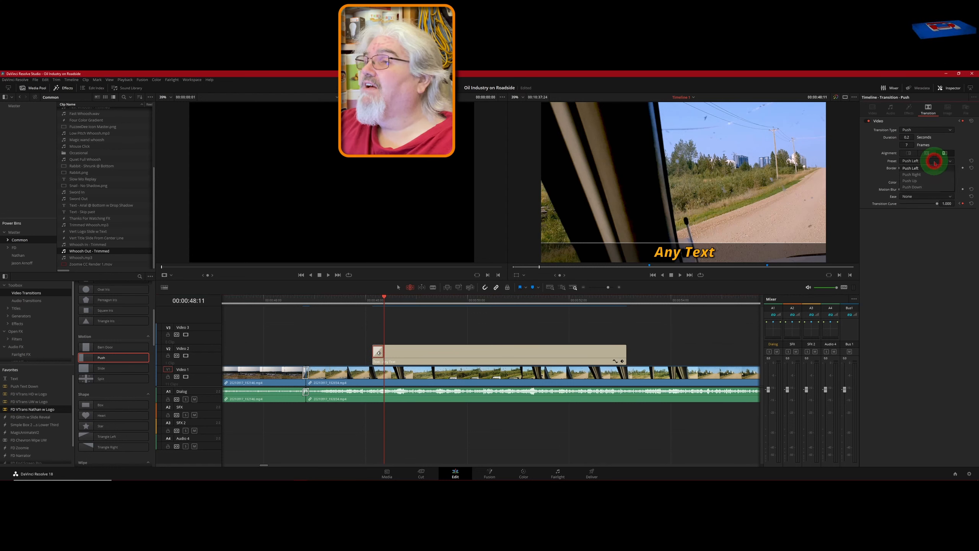
pyautogui.click(921, 187)
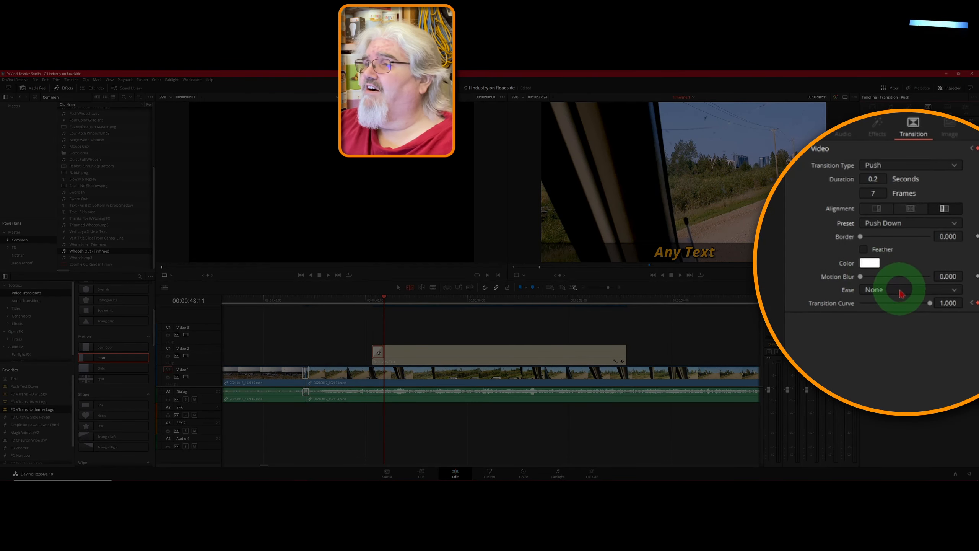
pyautogui.click(902, 292)
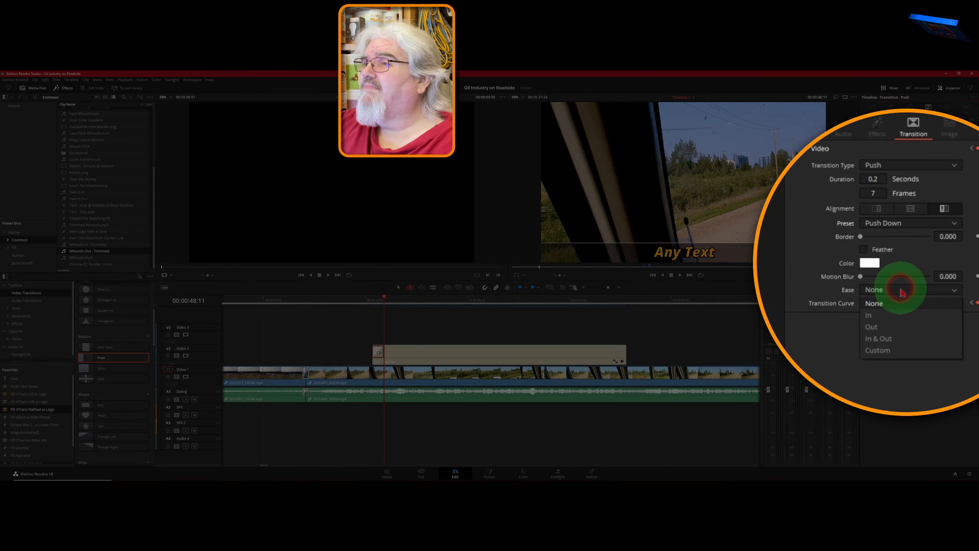
pyautogui.click(895, 319)
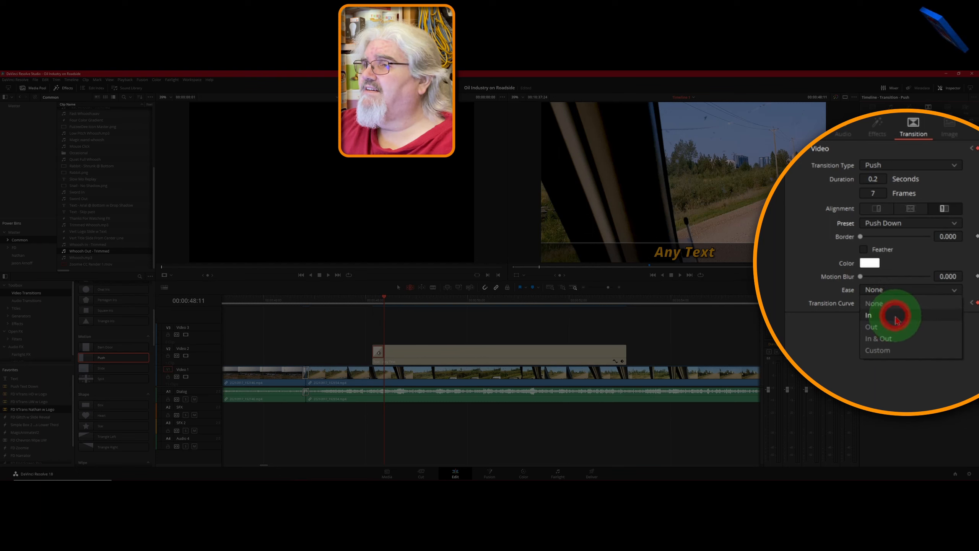
pyautogui.click(895, 327)
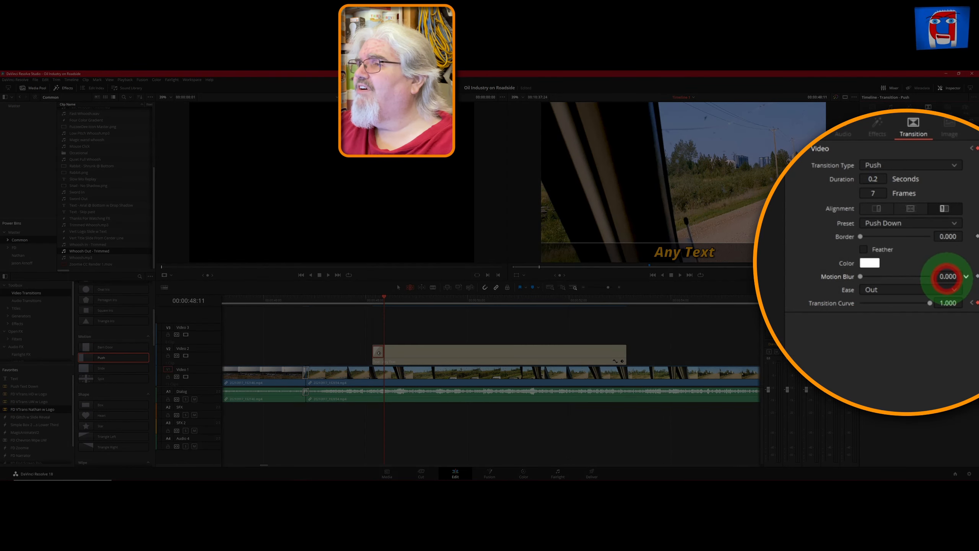
# Step: Set the Push transition's motion blur to 0.05
pyautogui.moveTo(947, 278); pyautogui.dragTo(944, 281)
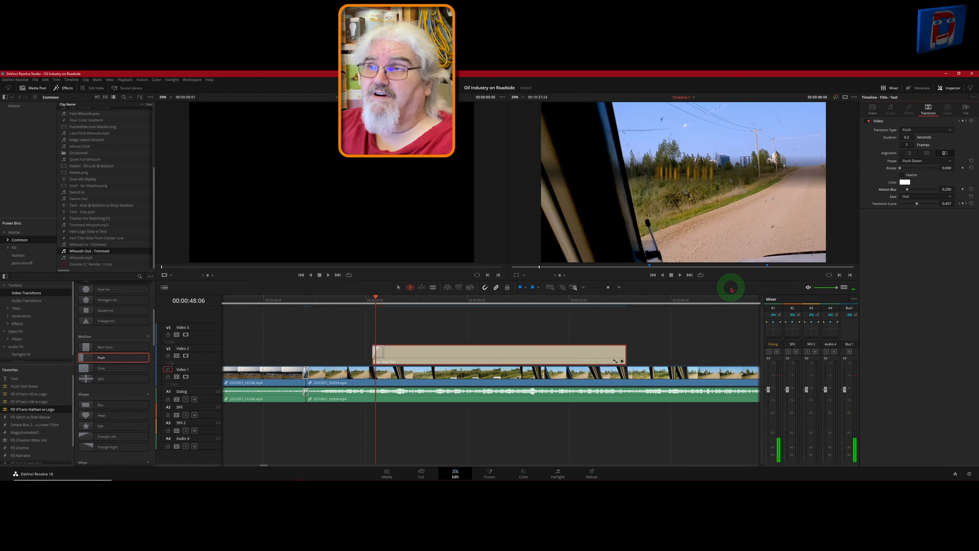
pyautogui.press('Right')
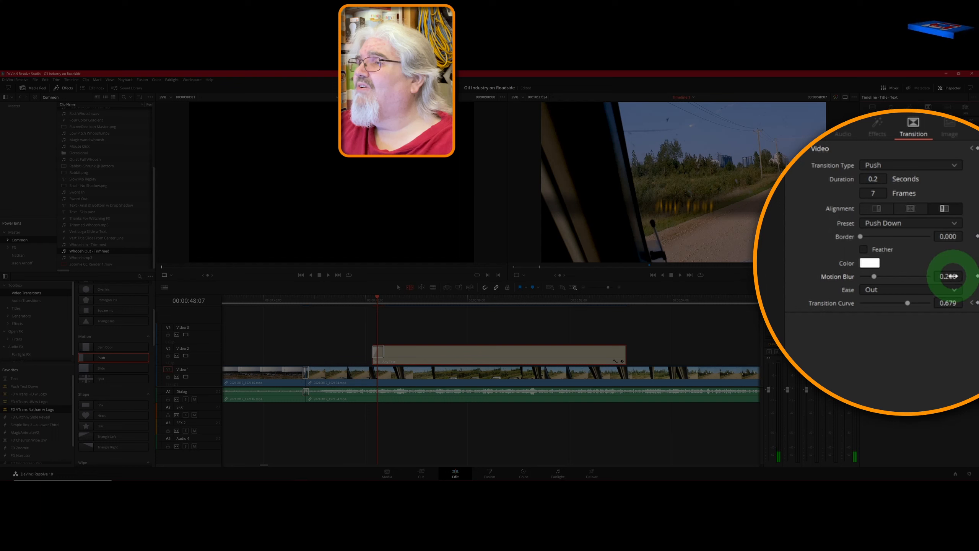
pyautogui.click(949, 276)
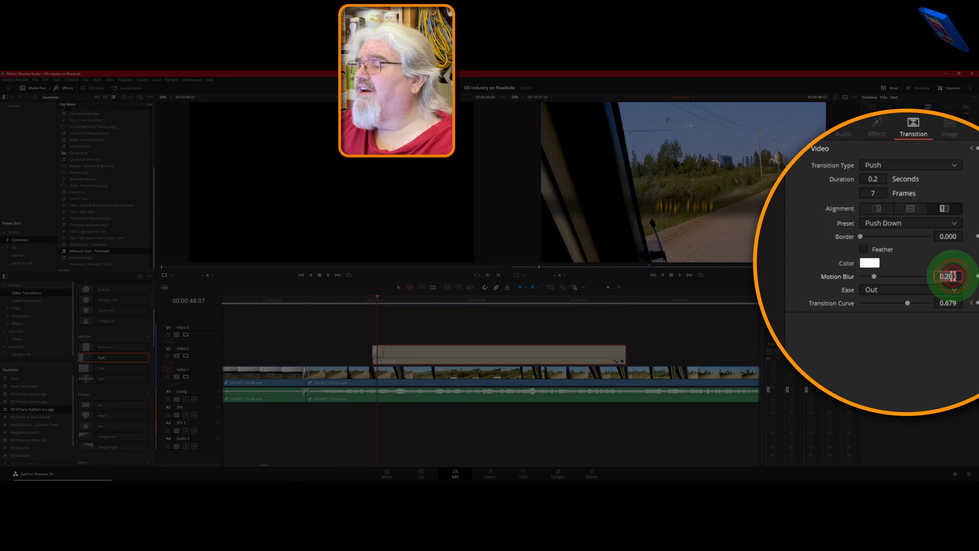
pyautogui.write('.0')
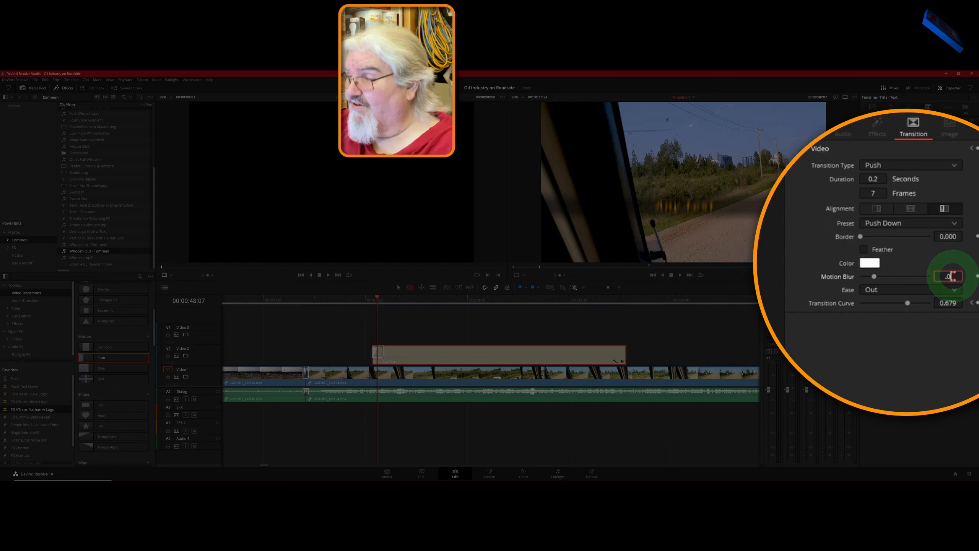
pyautogui.write('5')
pyautogui.click(891, 234)
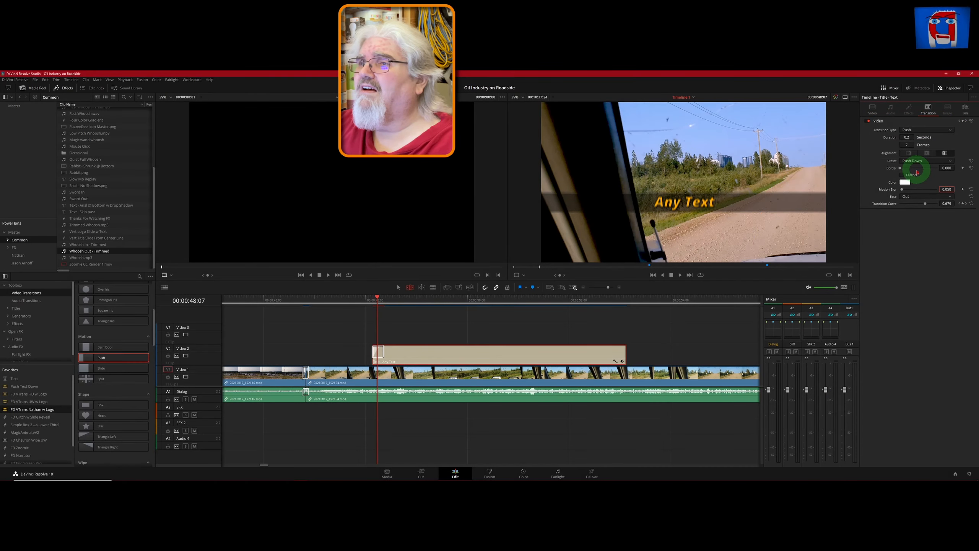
# Step: Step back and forth through the Push Down transition's frames to examine the title's motion and blur
pyautogui.press('Left')
pyautogui.press('Left')
pyautogui.press('Left')
pyautogui.press('Left')
pyautogui.press('Left')
pyautogui.press('Right')
pyautogui.press('Right')
pyautogui.press('Right')
pyautogui.press('Right')
pyautogui.press('Right')
pyautogui.press('Right')
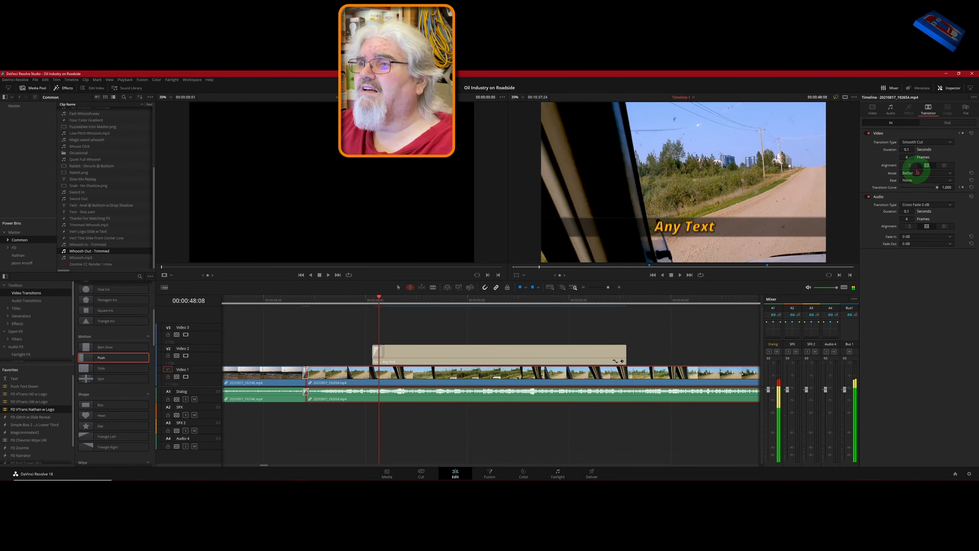
pyautogui.press('Left')
pyautogui.press('Left')
pyautogui.press('Left')
pyautogui.press('Right')
pyautogui.press('Right')
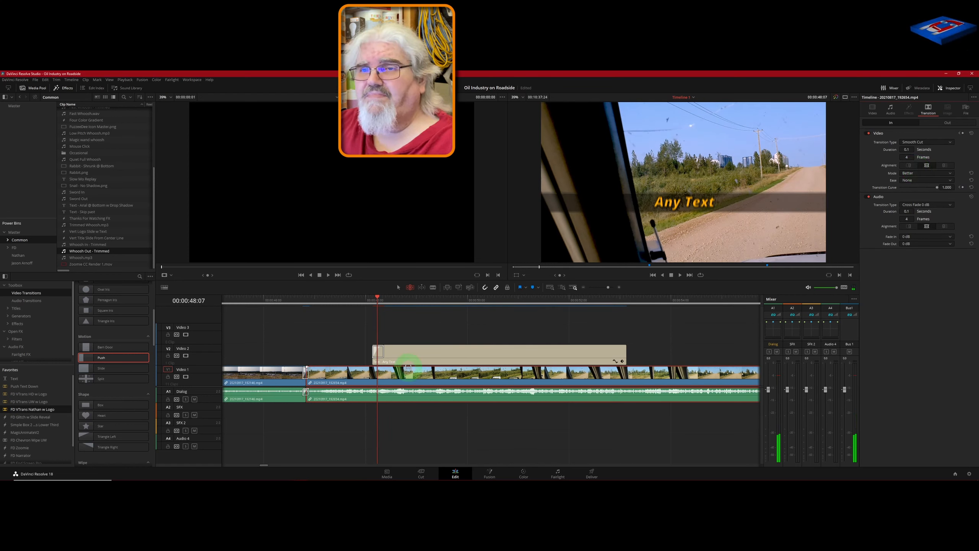
# Step: Copy the Push transition from the start of the title clip to its end
pyautogui.click(383, 353)
pyautogui.click(382, 353)
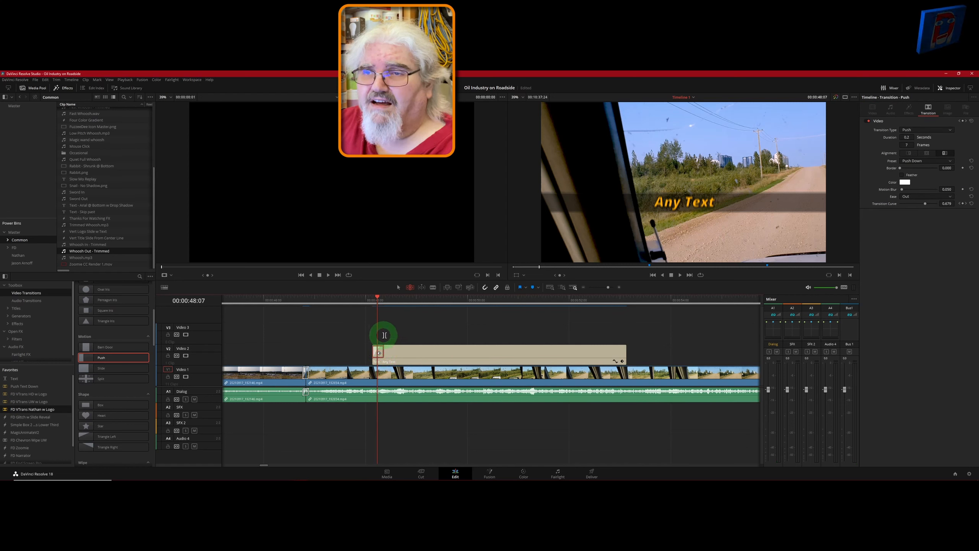
pyautogui.scroll(3, 414, 348)
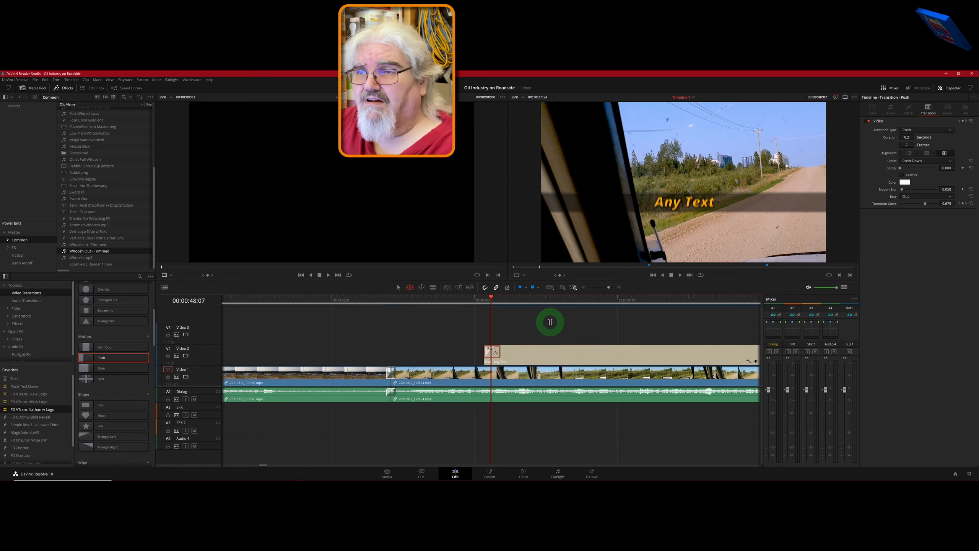
pyautogui.hscroll(4, 550, 322)
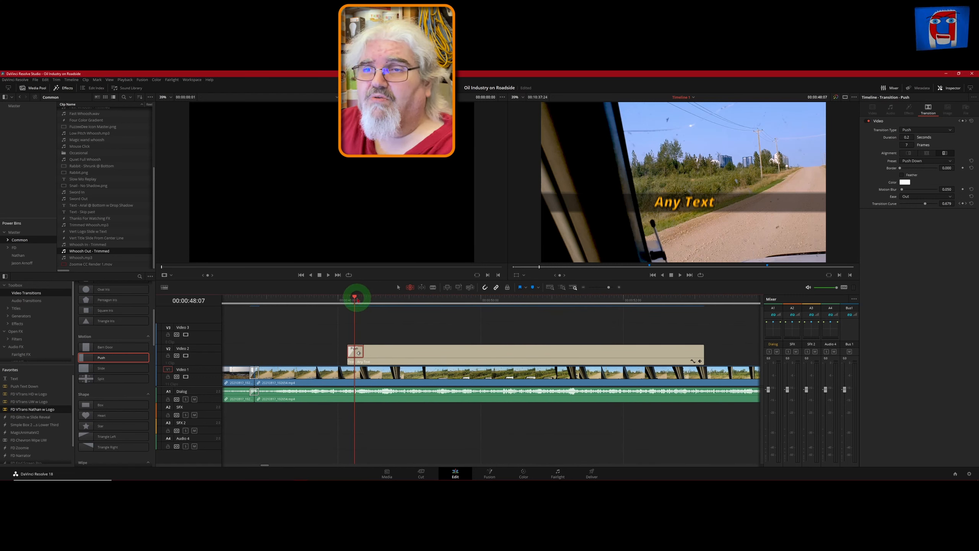
pyautogui.click(347, 296)
pyautogui.moveTo(347, 297); pyautogui.dragTo(335, 297)
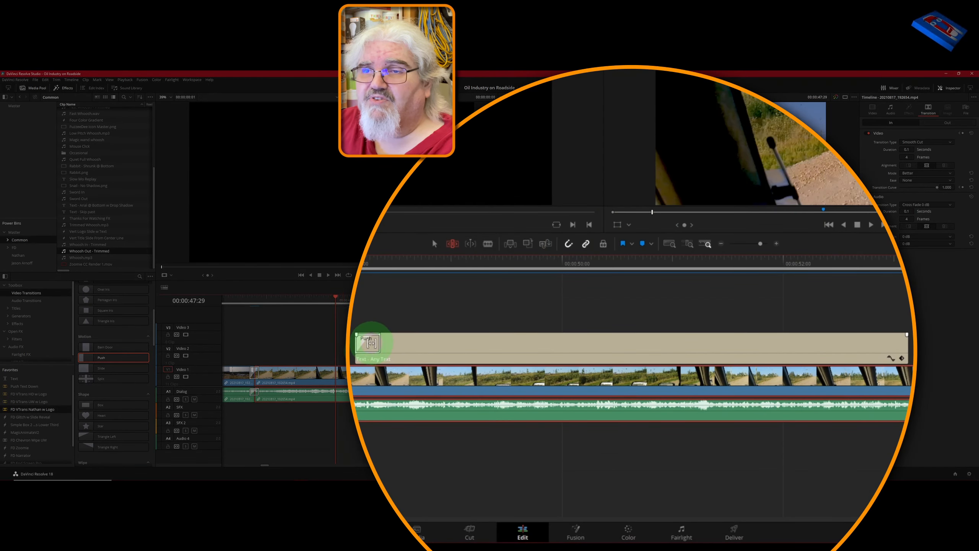
pyautogui.click(369, 342)
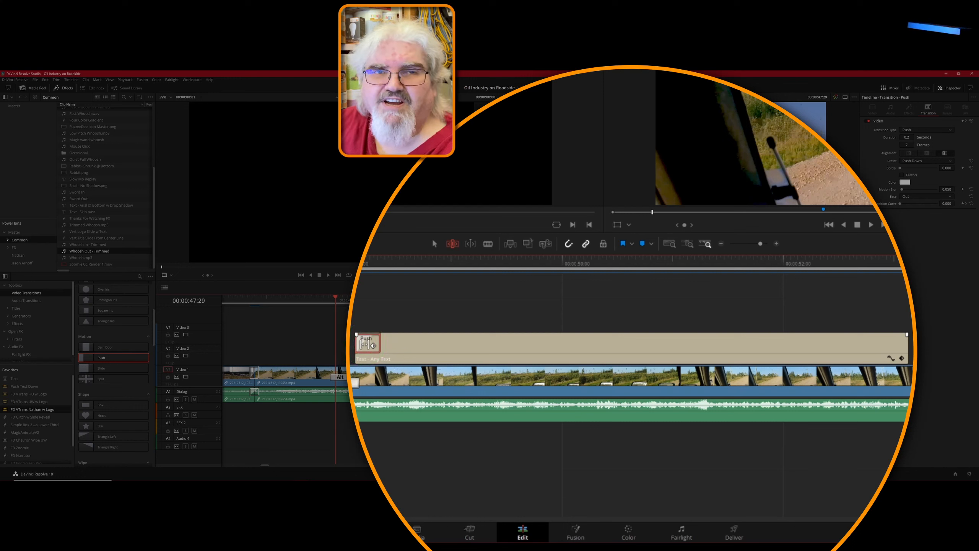
pyautogui.moveTo(367, 343); pyautogui.dragTo(897, 343)
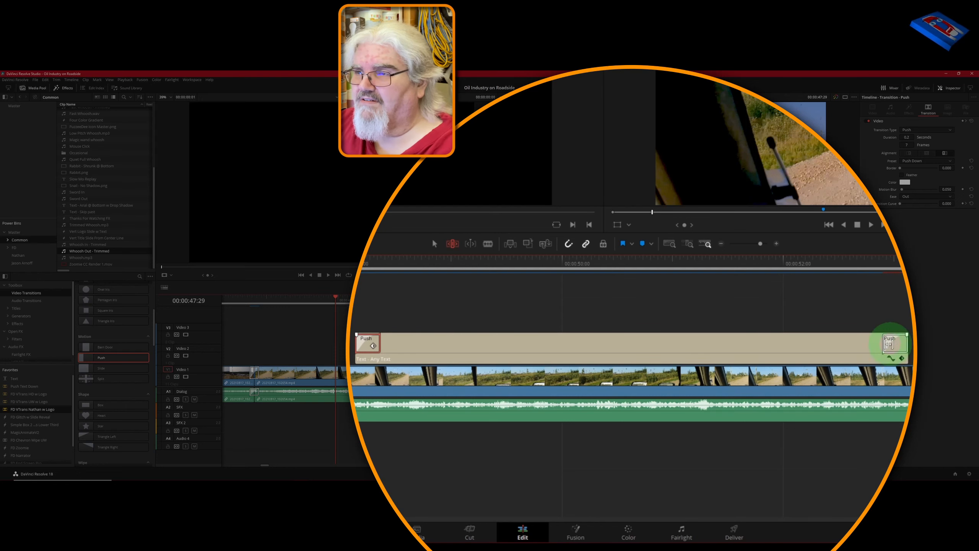
# Step: Set the Push transition at the title's end to the Push Up preset with ease In, and play the title through
pyautogui.click(896, 348)
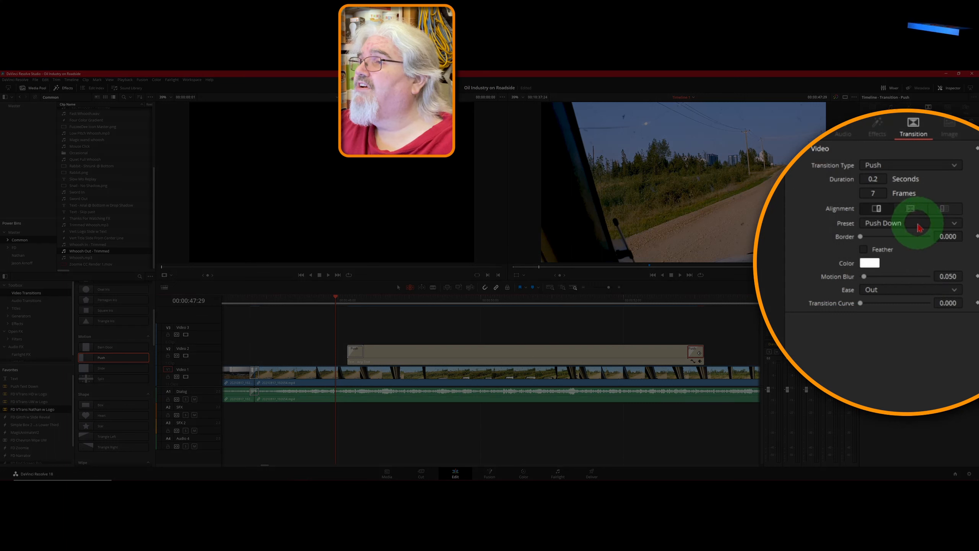
pyautogui.click(919, 224)
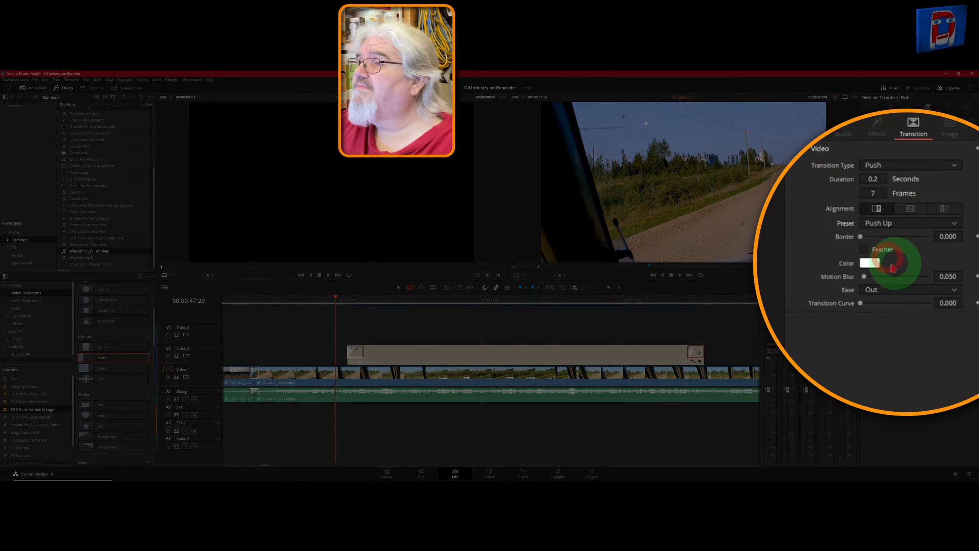
pyautogui.click(890, 296)
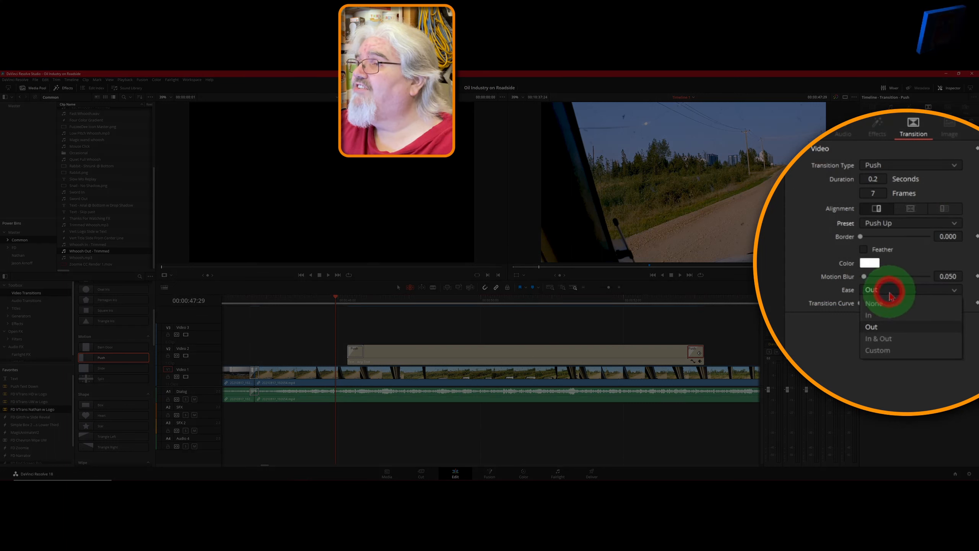
pyautogui.click(883, 317)
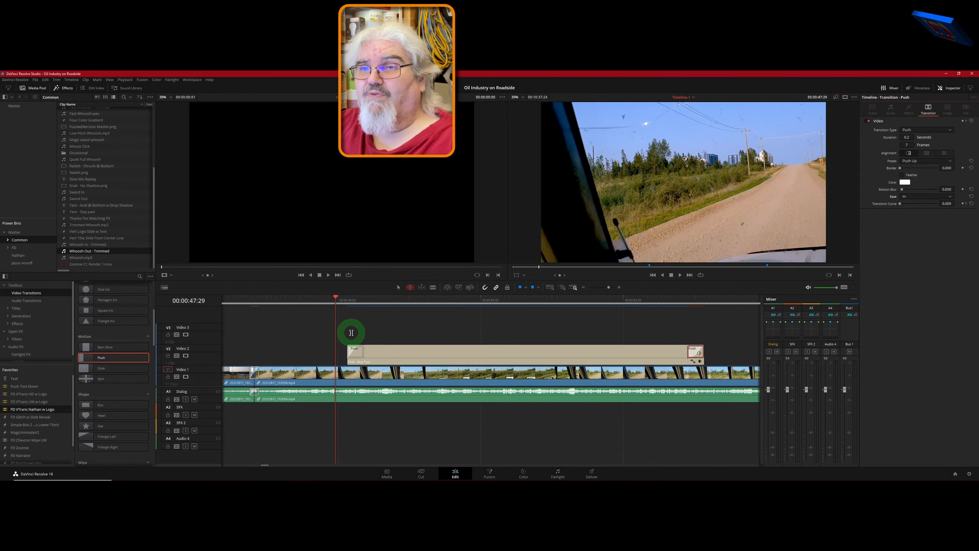
pyautogui.press('space')
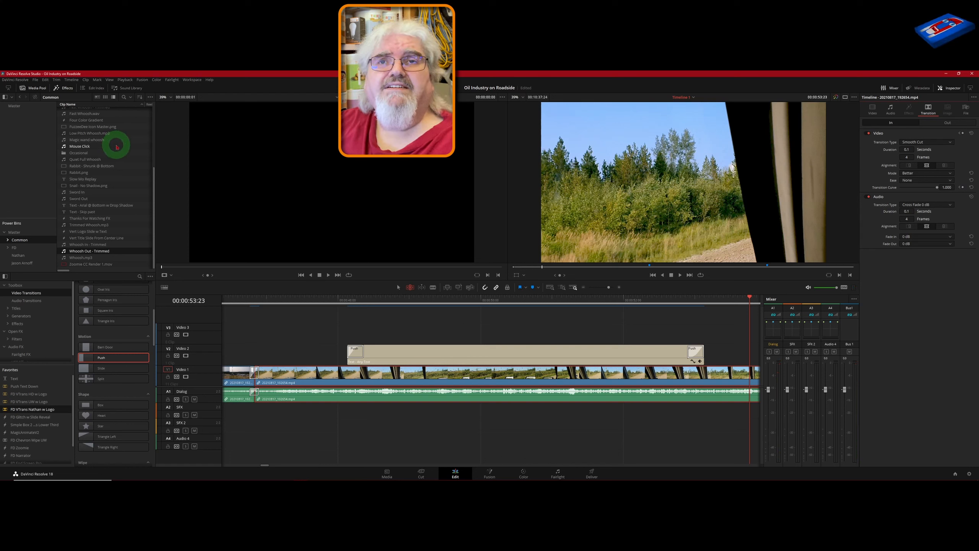
# Step: Place the Fast Whoosh - Trimmed sound on the SFX track beneath the title's opening Push transition
pyautogui.scroll(5, 89, 174)
pyautogui.moveTo(62, 202); pyautogui.dragTo(354, 412)
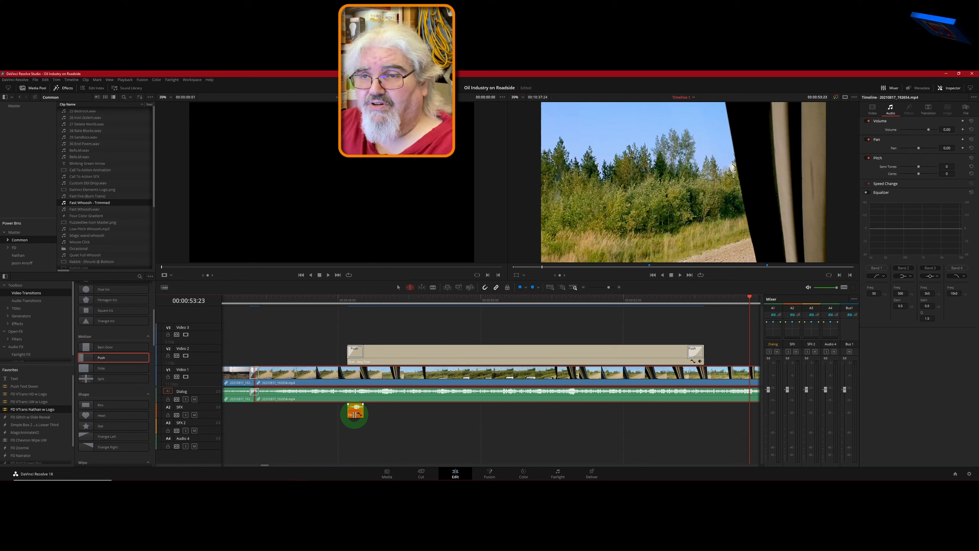
pyautogui.moveTo(356, 416)
pyautogui.mouseDown()
pyautogui.moveTo(498, 430)
pyautogui.moveTo(355, 414)
pyautogui.mouseUp()
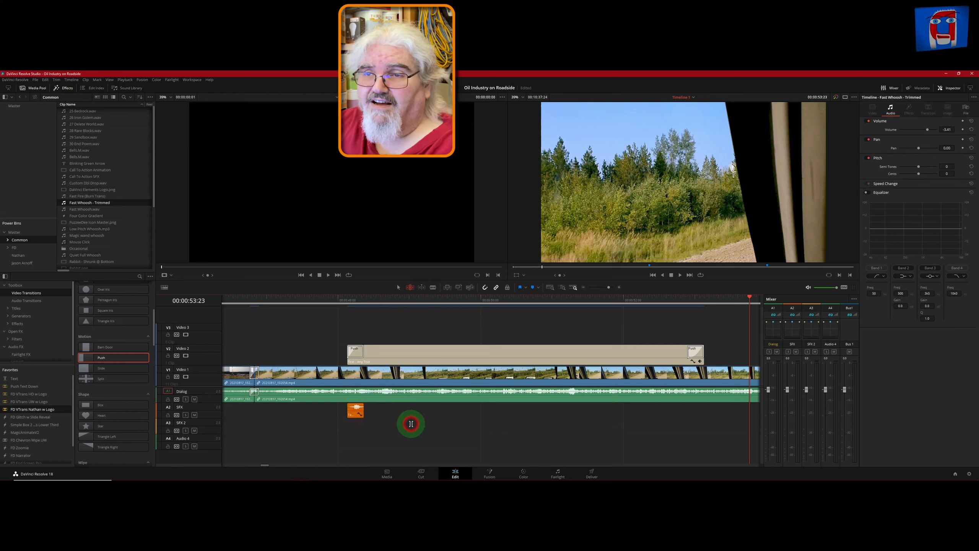
pyautogui.click(410, 423)
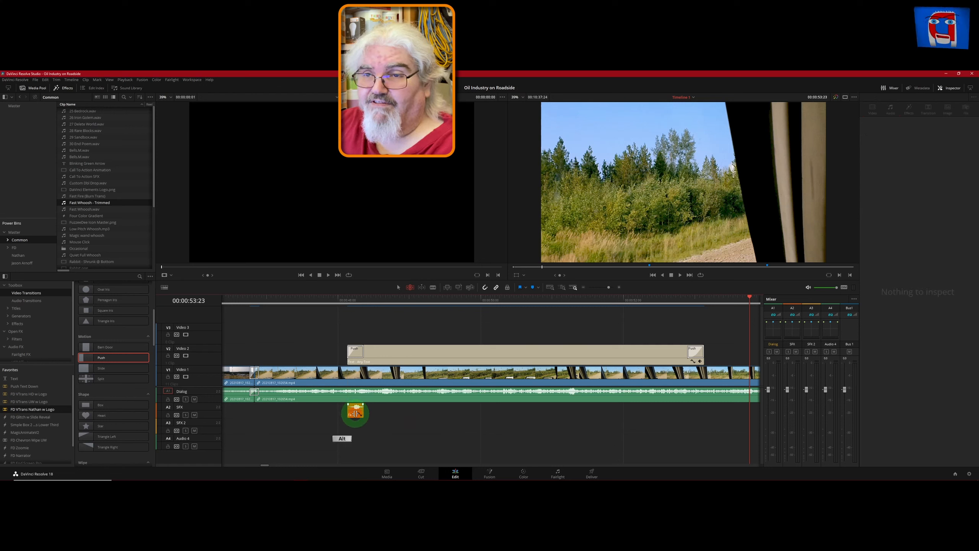
# Step: Duplicate the whoosh clip beneath the title's closing Push transition and play back the title with its sounds
pyautogui.moveTo(355, 413)
pyautogui.mouseDown()
pyautogui.moveTo(394, 415)
pyautogui.moveTo(347, 414)
pyautogui.moveTo(356, 413)
pyautogui.mouseUp()
pyautogui.click(394, 354)
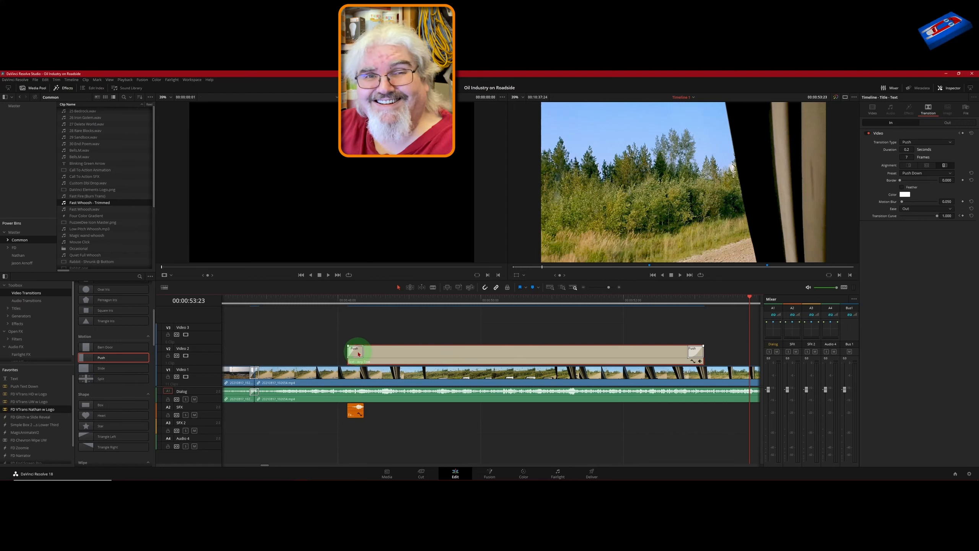
pyautogui.click(354, 412)
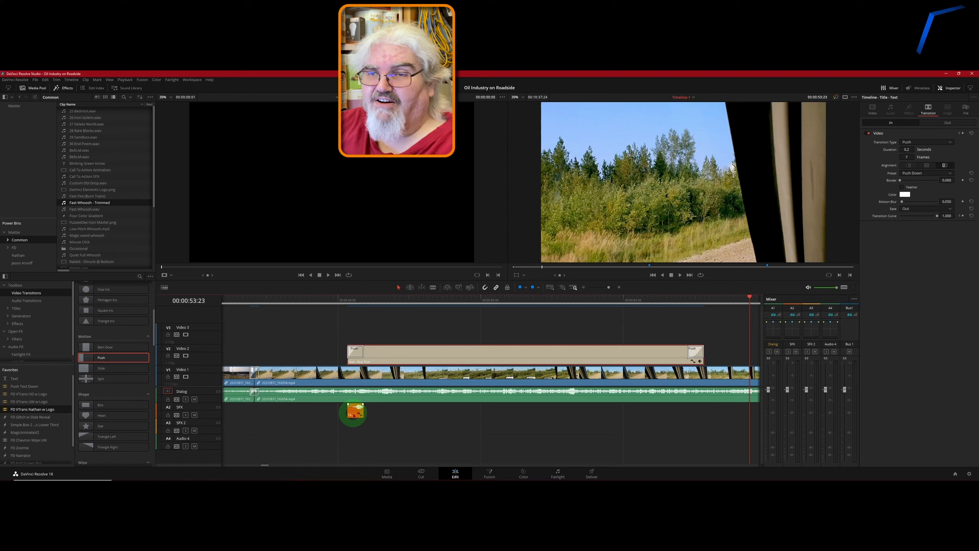
pyautogui.moveTo(354, 416); pyautogui.dragTo(696, 416)
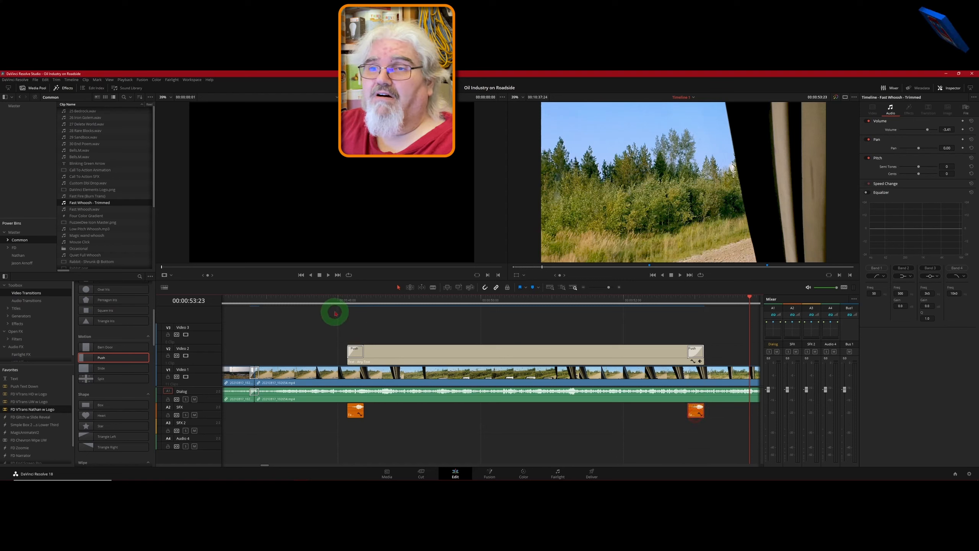
pyautogui.click(332, 299)
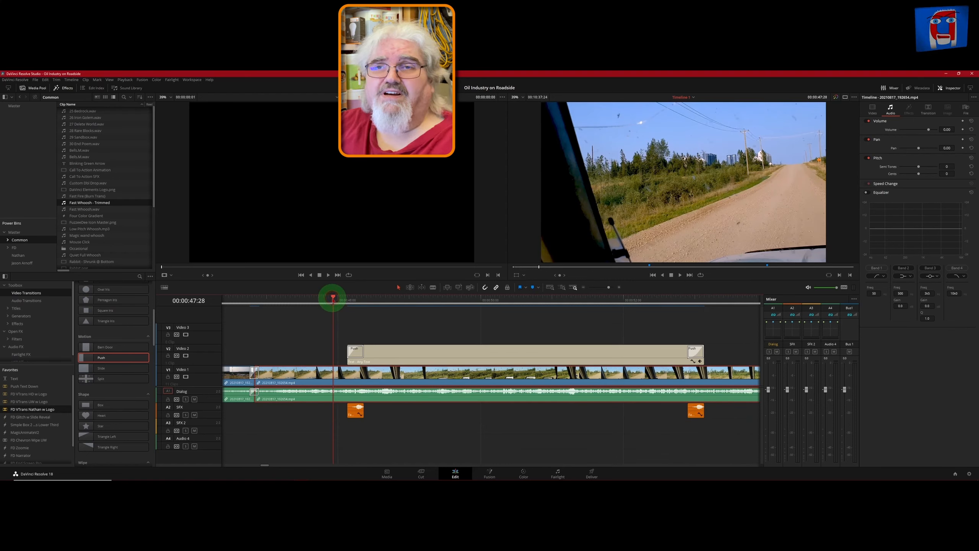
pyautogui.press('space')
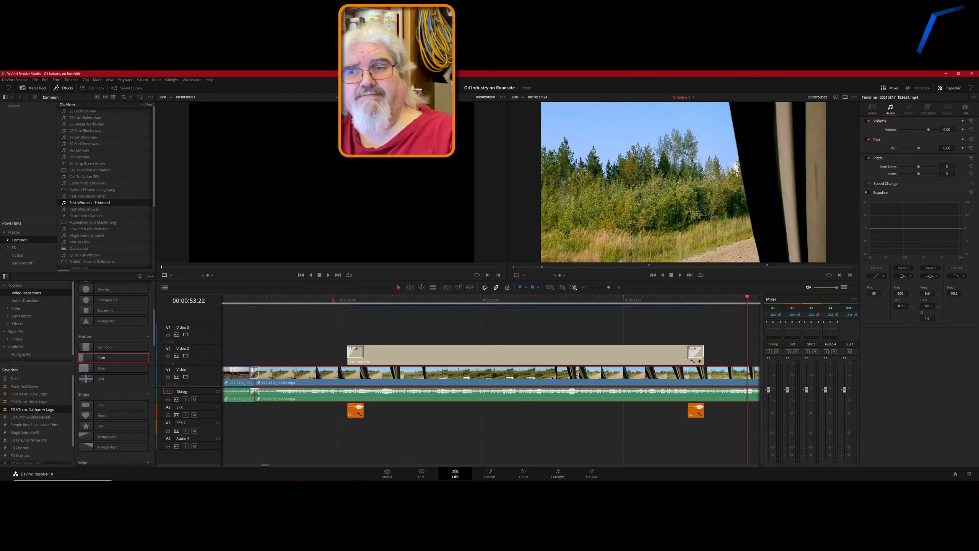
# Step: Link the title clip on Video 2 with both whoosh clips on the SFX track
pyautogui.click(354, 414)
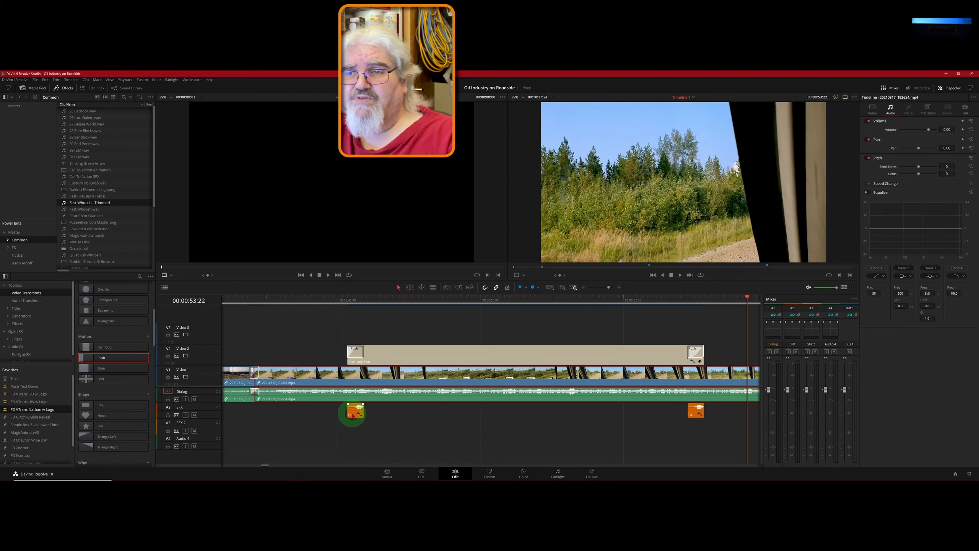
pyautogui.click(355, 416)
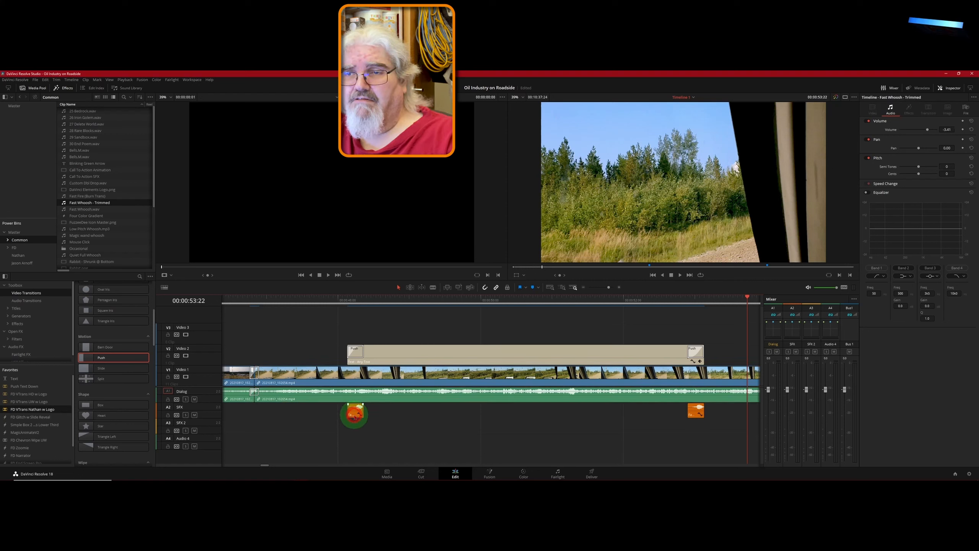
pyautogui.keyDown('ctrl'); pyautogui.click(693, 415); pyautogui.keyUp('ctrl')
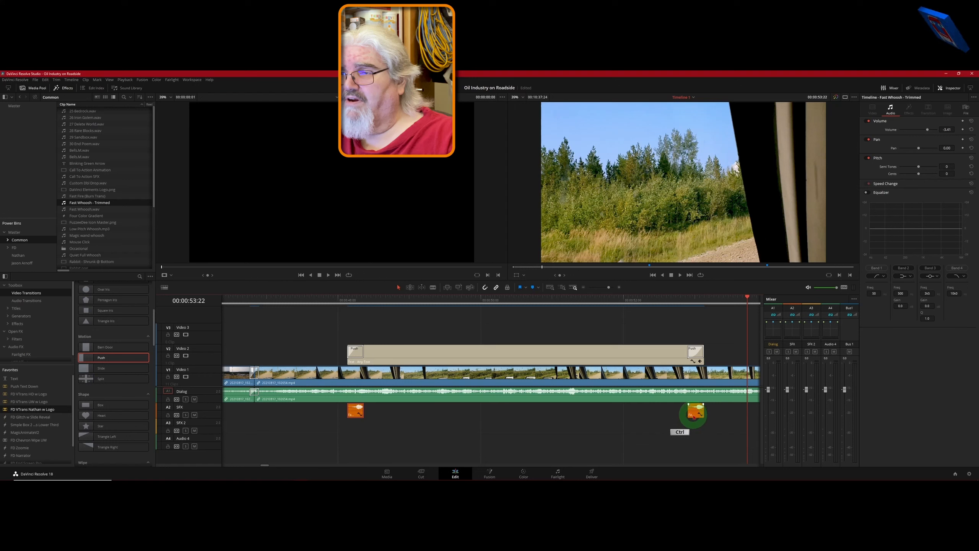
pyautogui.keyDown('ctrl'); pyautogui.click(542, 350); pyautogui.keyUp('ctrl')
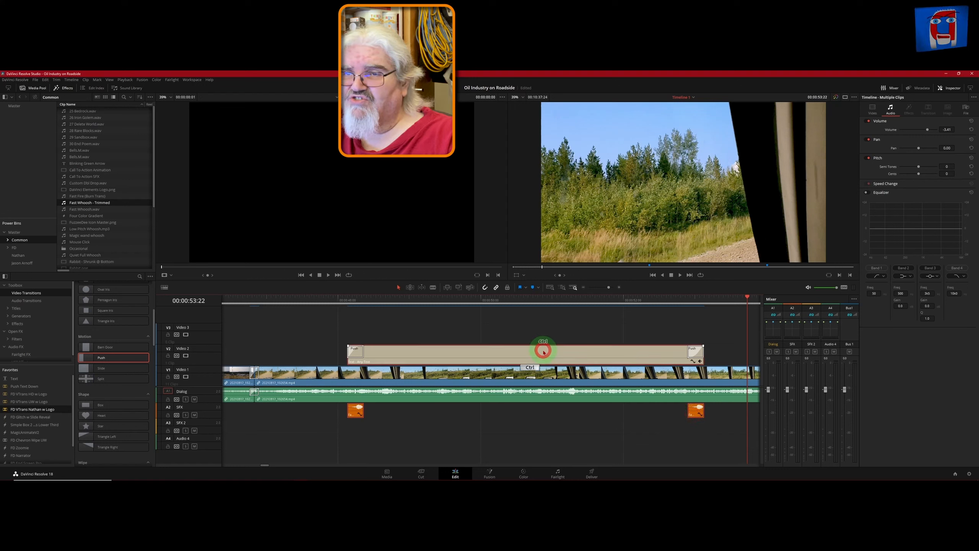
pyautogui.rightClick(543, 352)
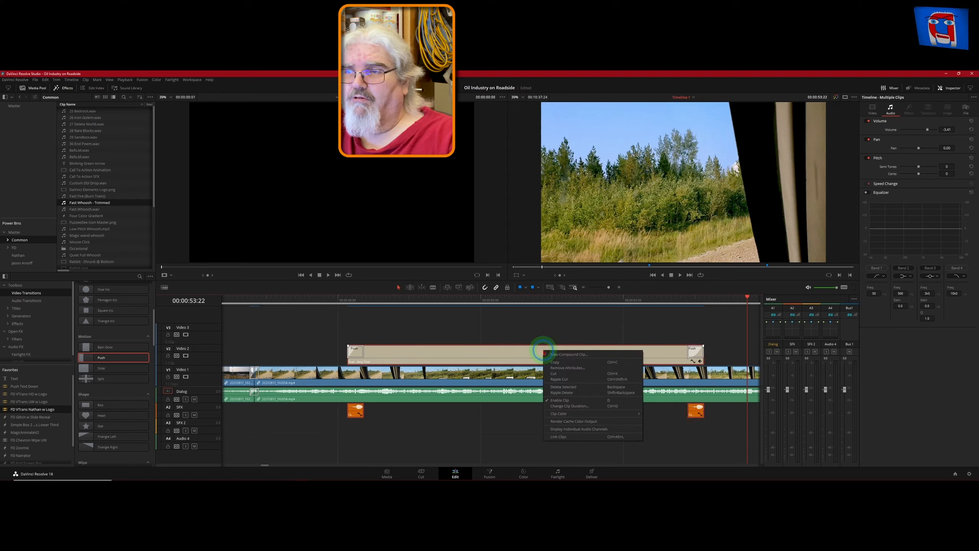
pyautogui.click(567, 439)
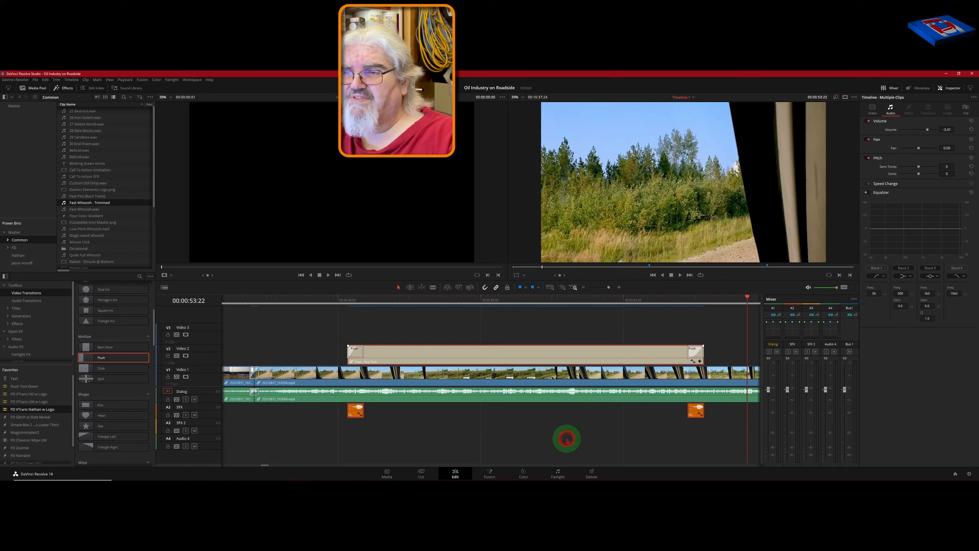
pyautogui.click(313, 330)
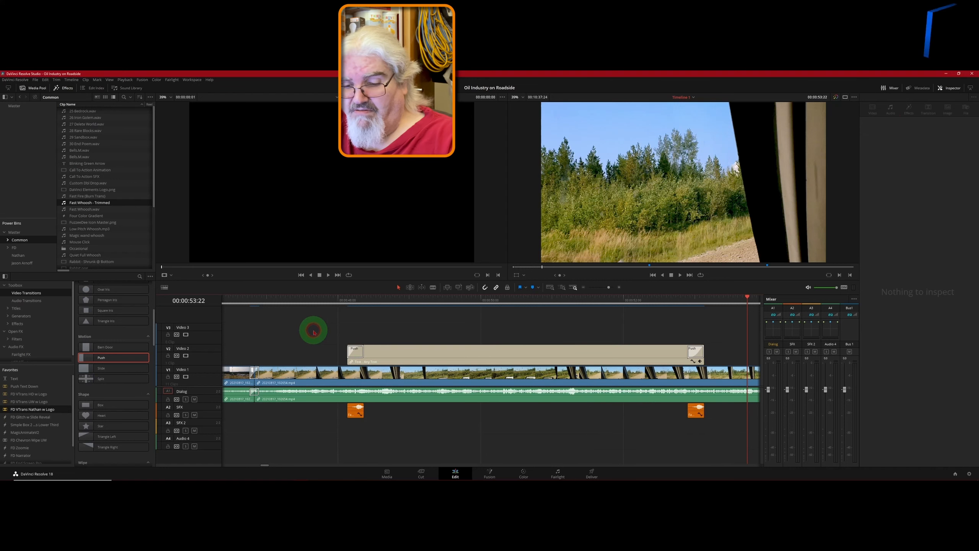
# Step: Move the linked title and whooshes further along the timeline and duplicate the group at a second spot
pyautogui.hotkey('shift', 'z')
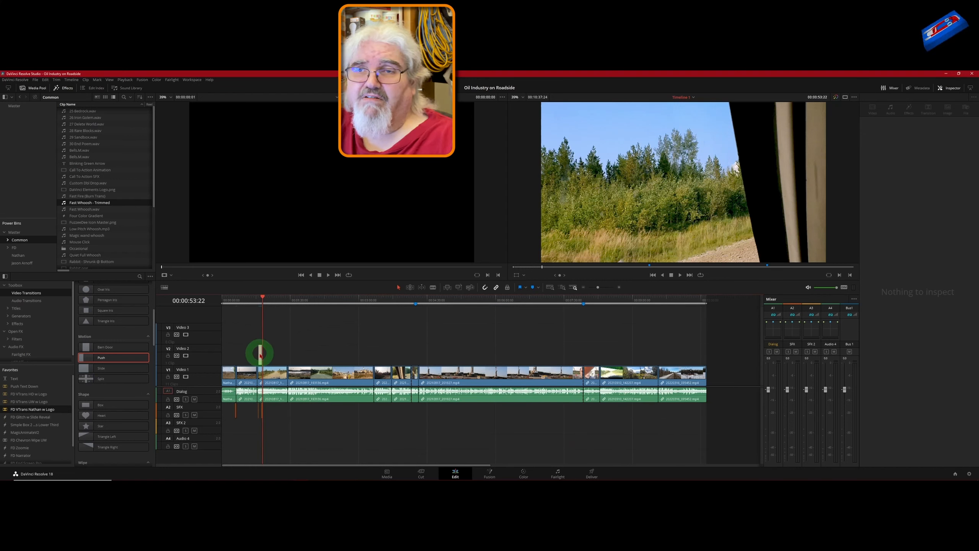
pyautogui.moveTo(260, 355); pyautogui.dragTo(322, 338)
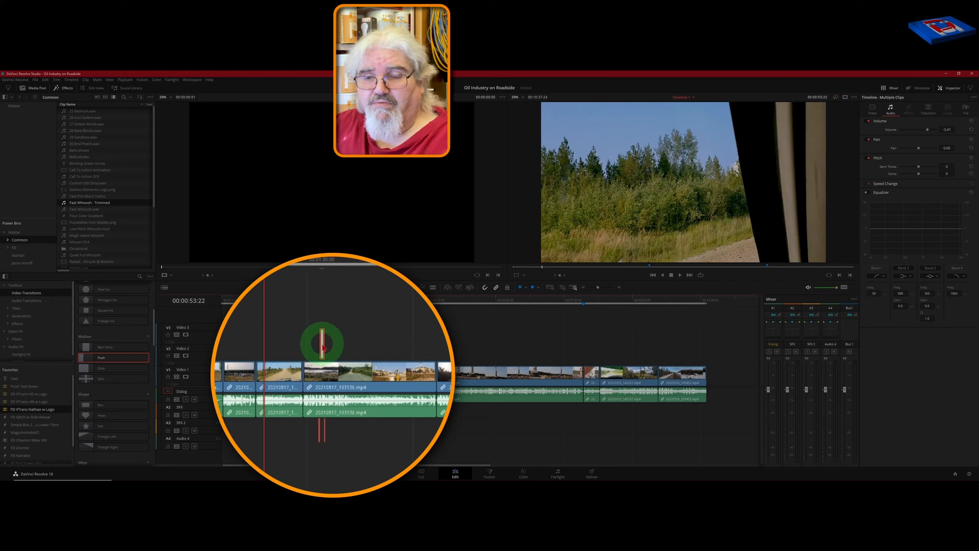
pyautogui.moveTo(323, 345); pyautogui.dragTo(363, 351)
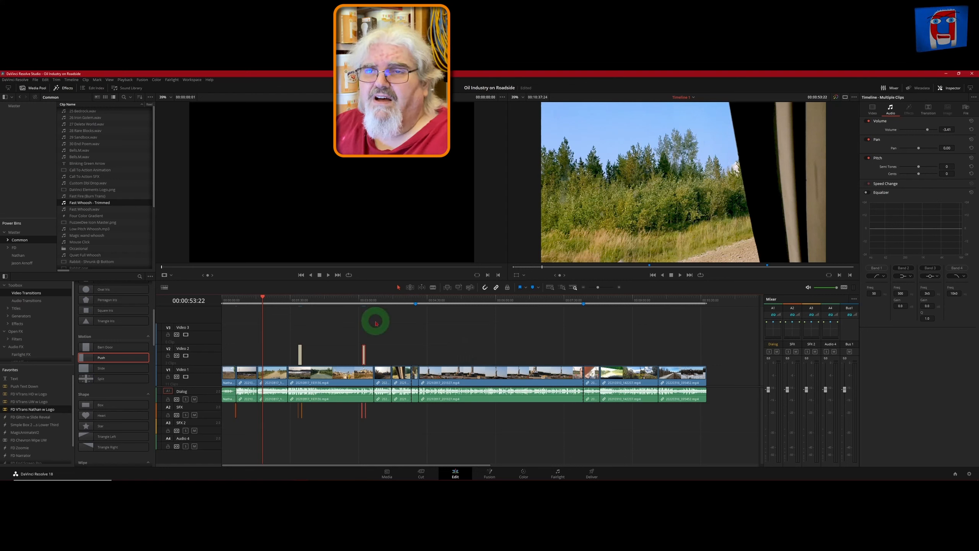
# Step: Delete both title clips from Video 2 together with their linked whoosh sounds
pyautogui.moveTo(292, 333); pyautogui.dragTo(381, 354)
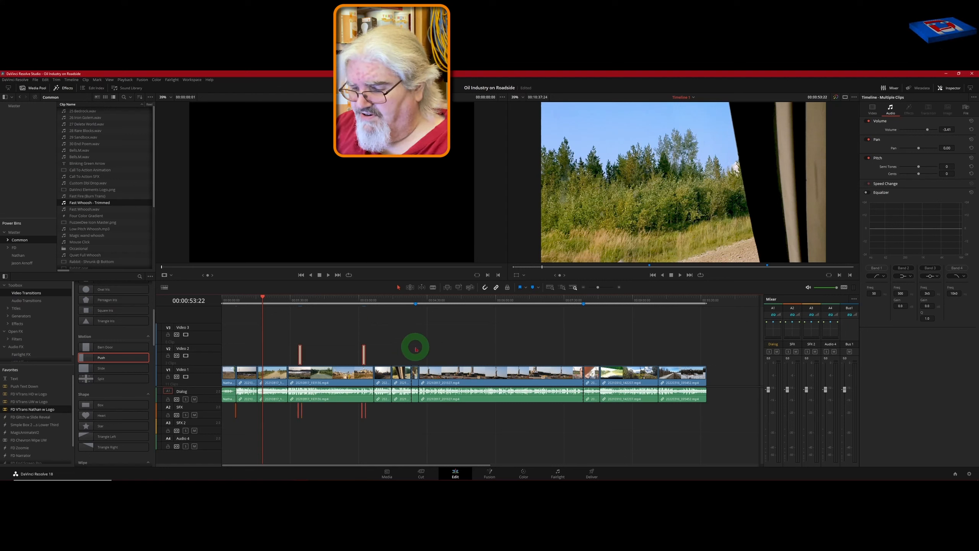
pyautogui.press('Delete')
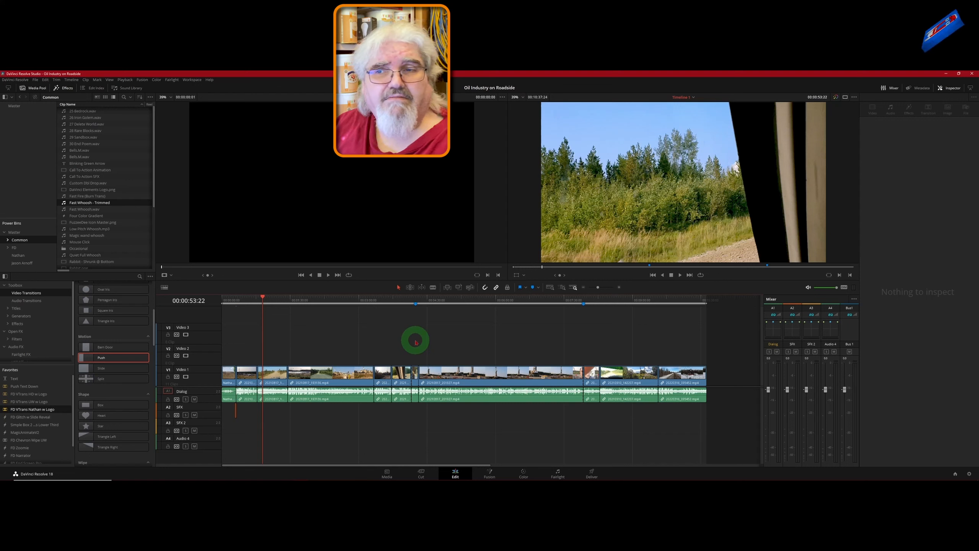
# Step: Go to Marker 1 on the timeline and review the in-car clip and the cut leading into it
pyautogui.click(416, 299)
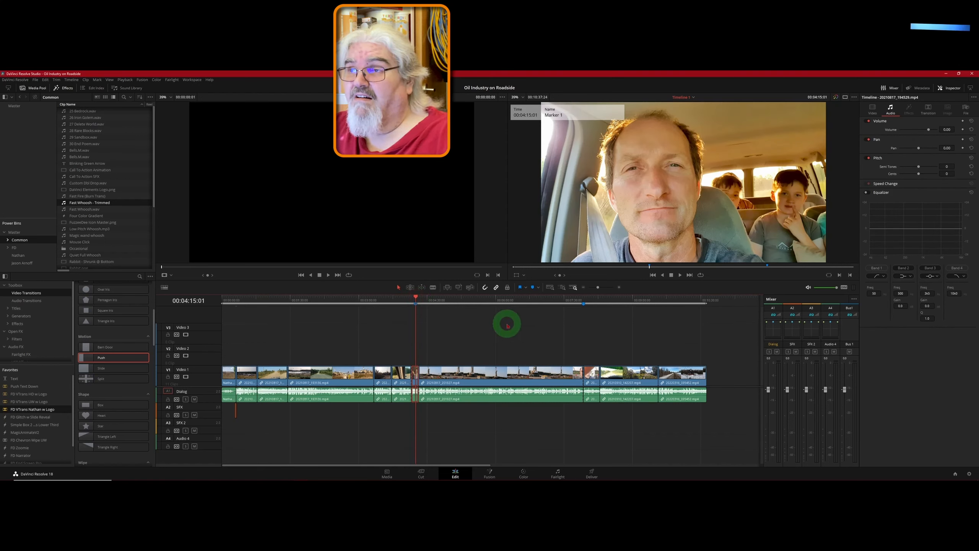
pyautogui.hotkey('shift', 'z')
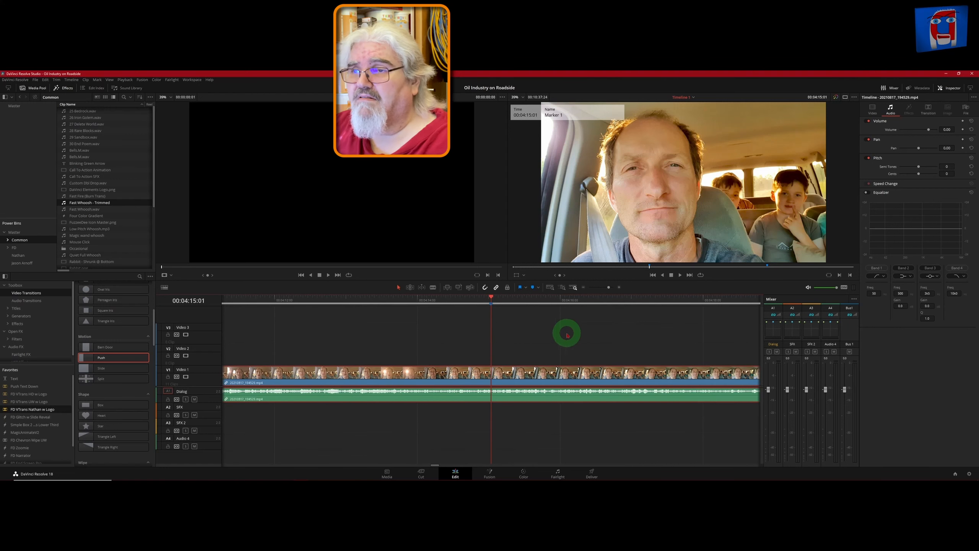
pyautogui.scroll(-2, 567, 334)
pyautogui.scroll(-2, 568, 334)
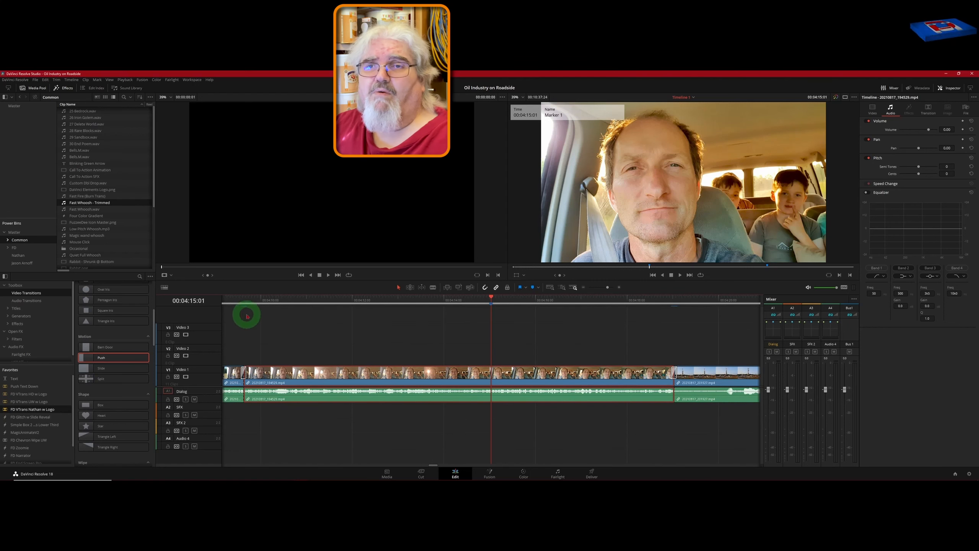
pyautogui.click(228, 301)
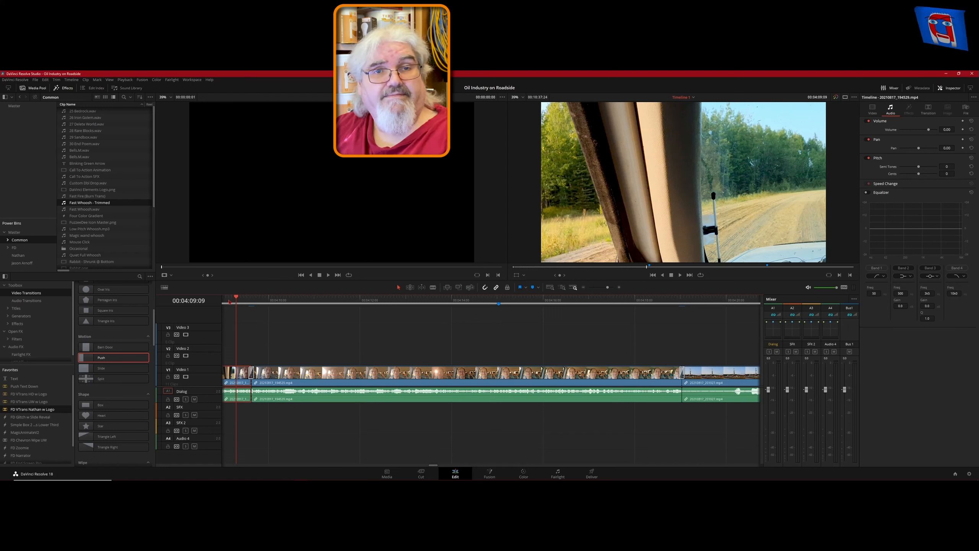
pyautogui.click(394, 304)
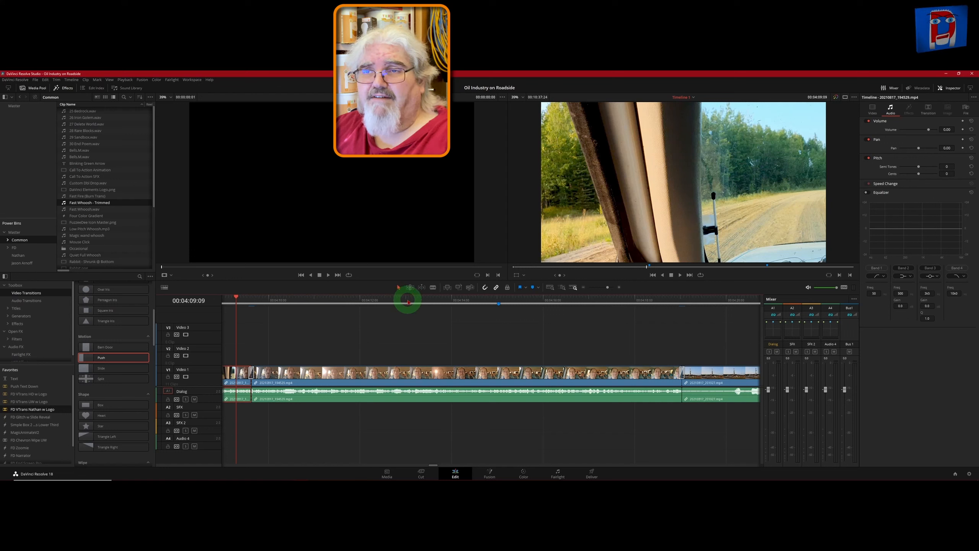
# Step: Flip the in-car clip 20210817_194529.mp4 horizontally
pyautogui.click(410, 299)
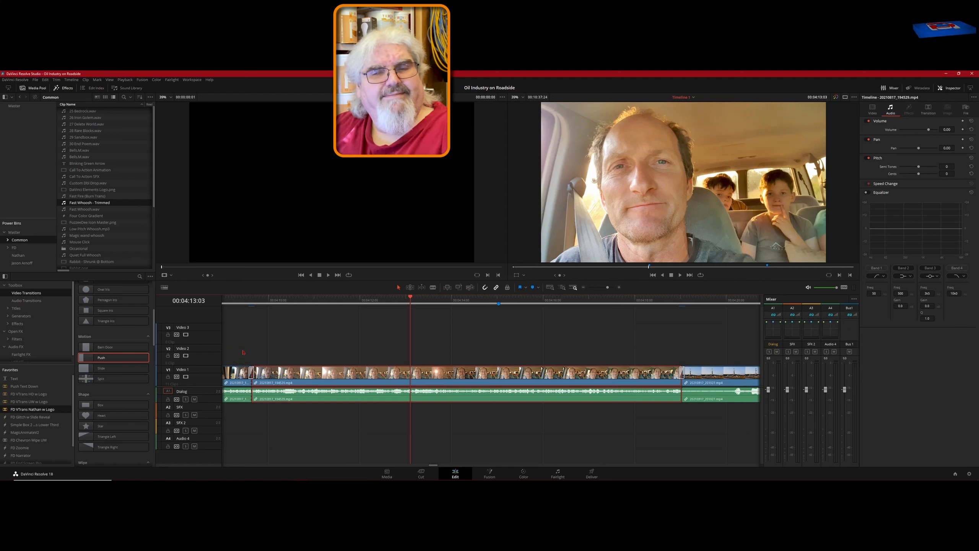
pyautogui.click(461, 373)
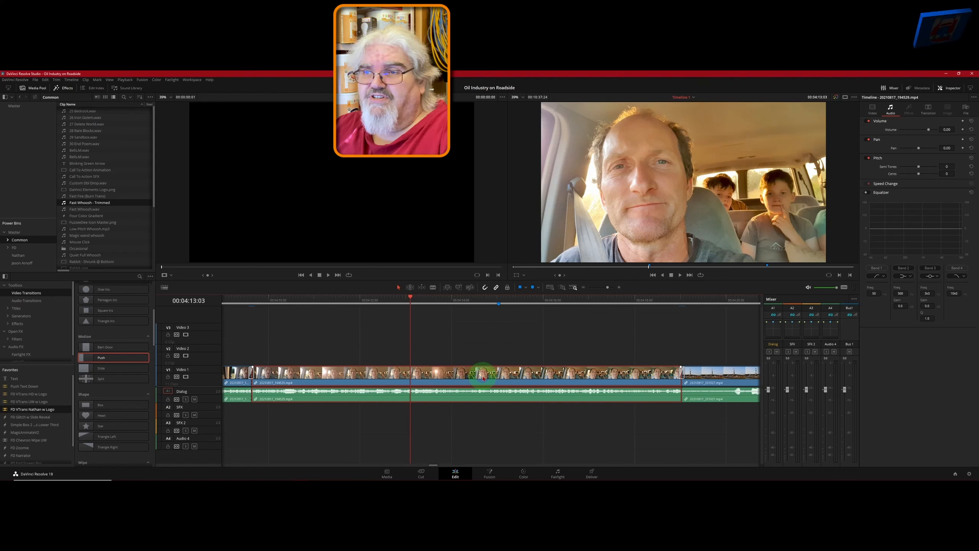
pyautogui.click(482, 377)
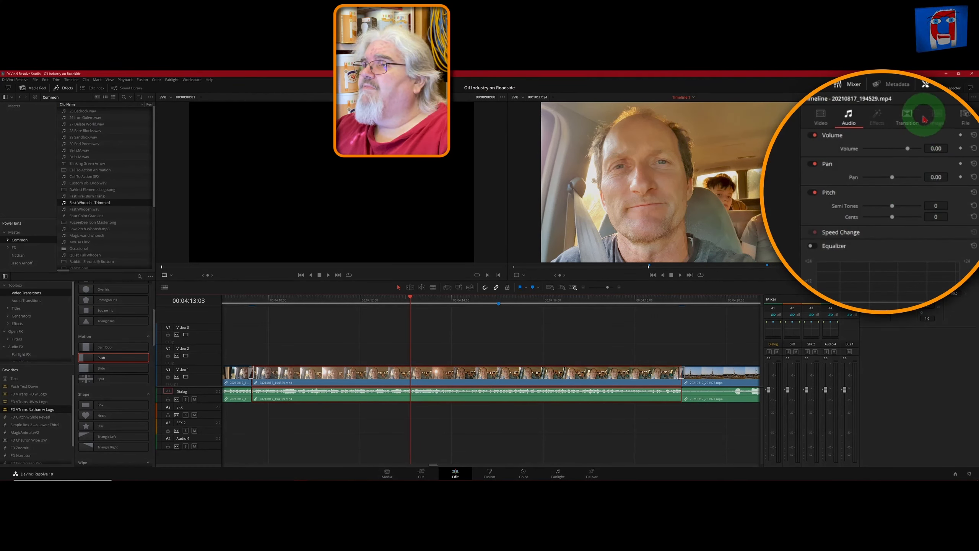
pyautogui.click(822, 116)
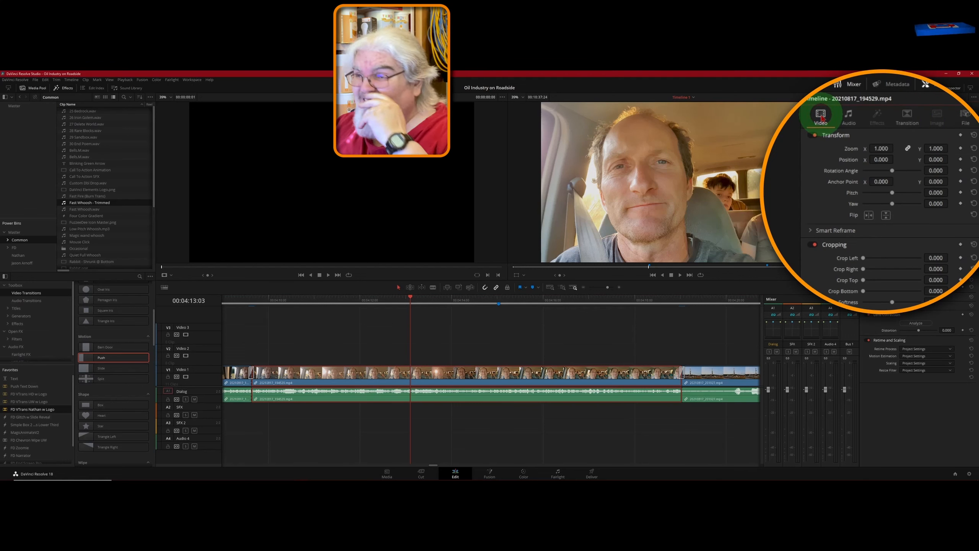
pyautogui.click(869, 215)
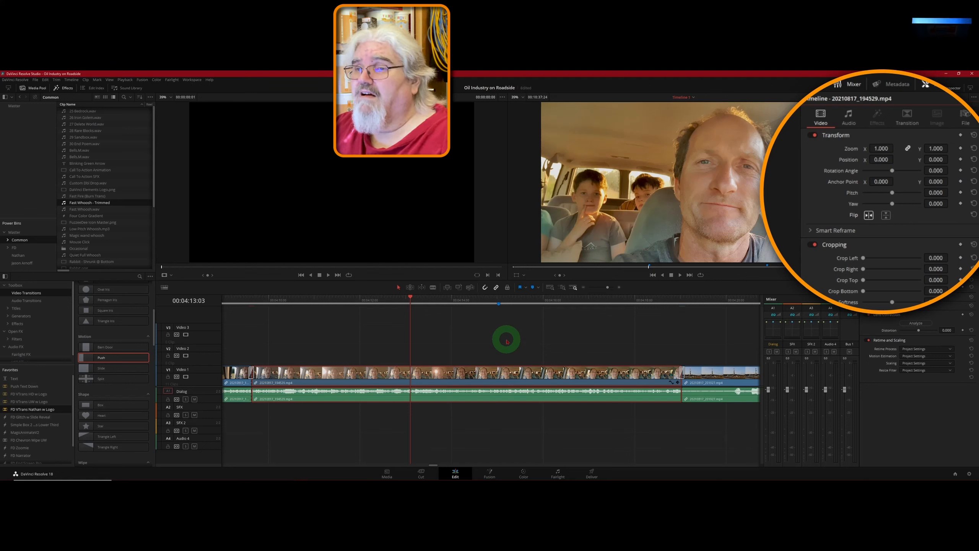
# Step: Review the flipped in-car clip around the cut leading into it
pyautogui.press('Left')
pyautogui.press('Left')
pyautogui.press('Left')
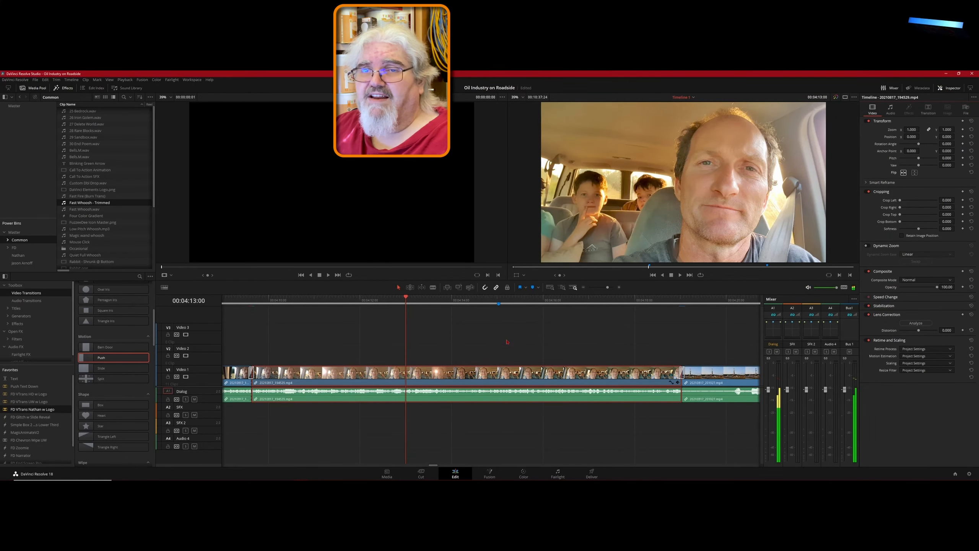
pyautogui.press('j')
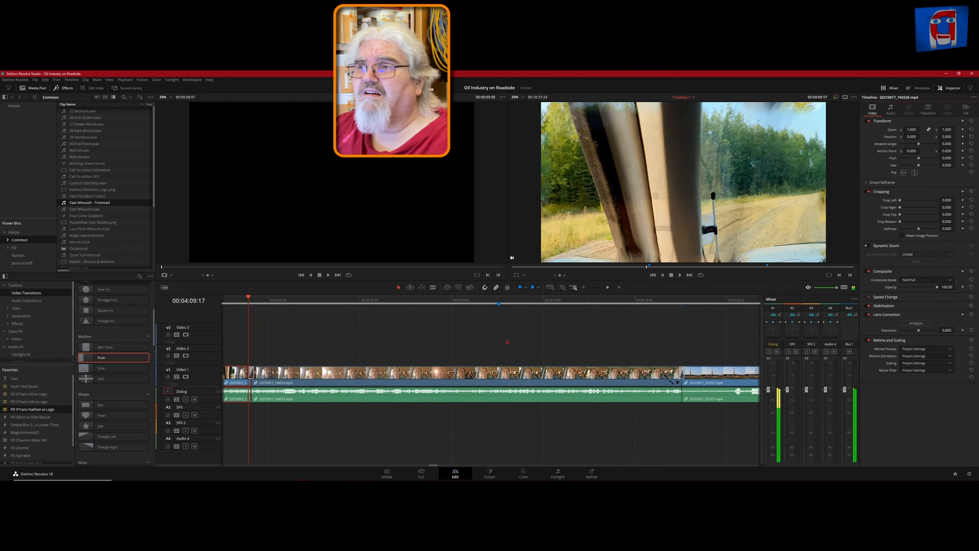
pyautogui.press('Right')
pyautogui.press('Right')
pyautogui.press('Right')
pyautogui.press('Right')
pyautogui.press('Right')
pyautogui.press('Right')
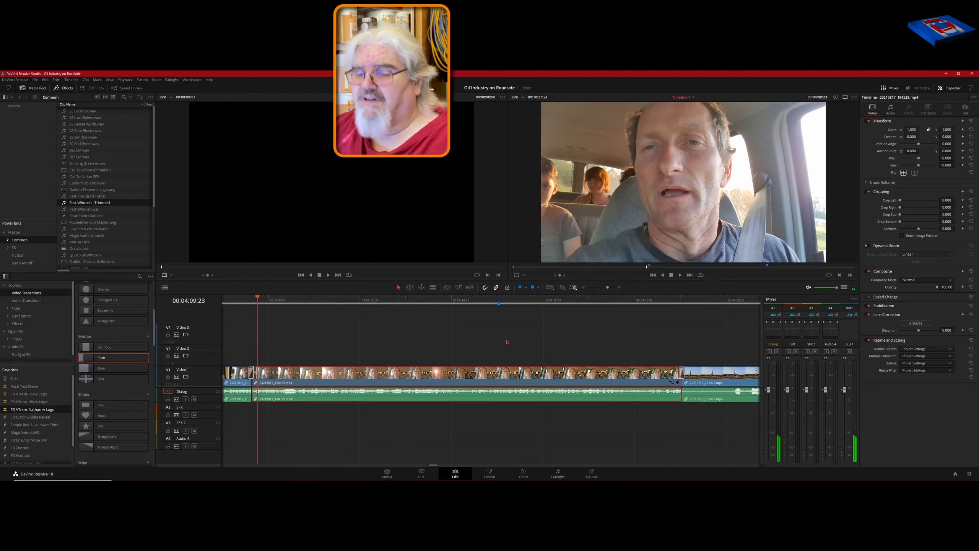
# Step: Go to Marker 2 on the timeline and zoom in on the cut between the two 20210817_201927.mp4 clips
pyautogui.hotkey('shift', 'z')
pyautogui.click(585, 304)
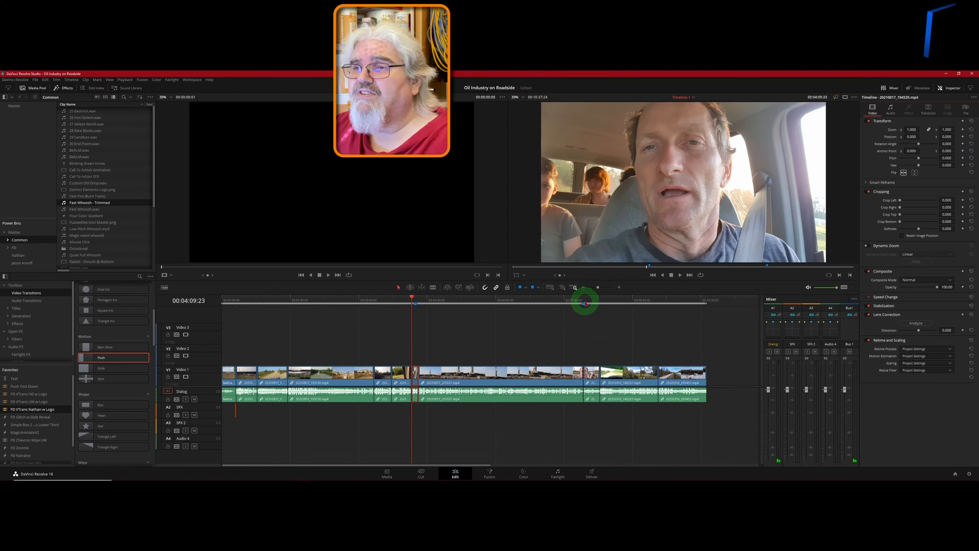
pyautogui.click(584, 296)
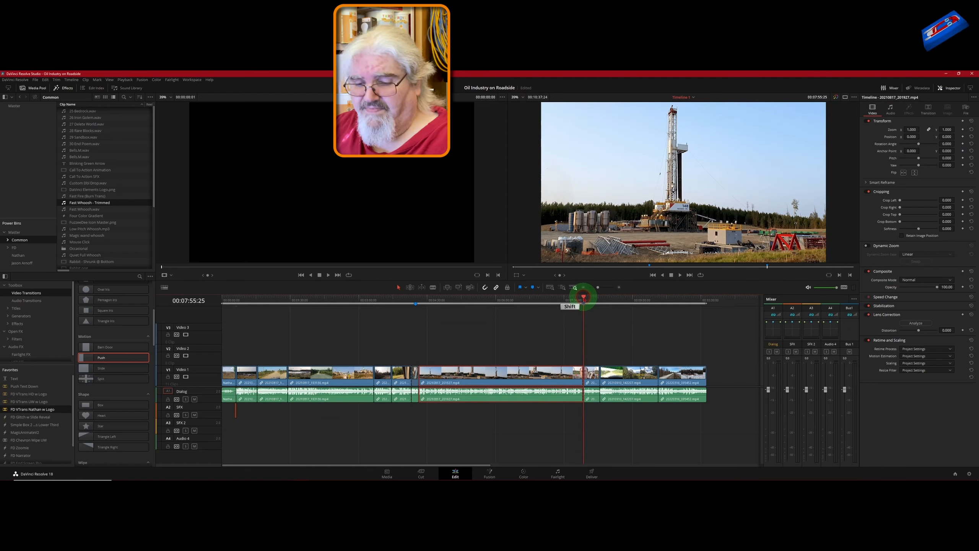
pyautogui.hotkey('shift', 'z')
pyautogui.press('Right')
pyautogui.press('Right')
pyautogui.press('Right')
pyautogui.press('Right')
pyautogui.press('Right')
pyautogui.press('Right')
pyautogui.press('Right')
pyautogui.press('Right')
pyautogui.press('Right')
pyautogui.press('Right')
pyautogui.press('Right')
pyautogui.press('Right')
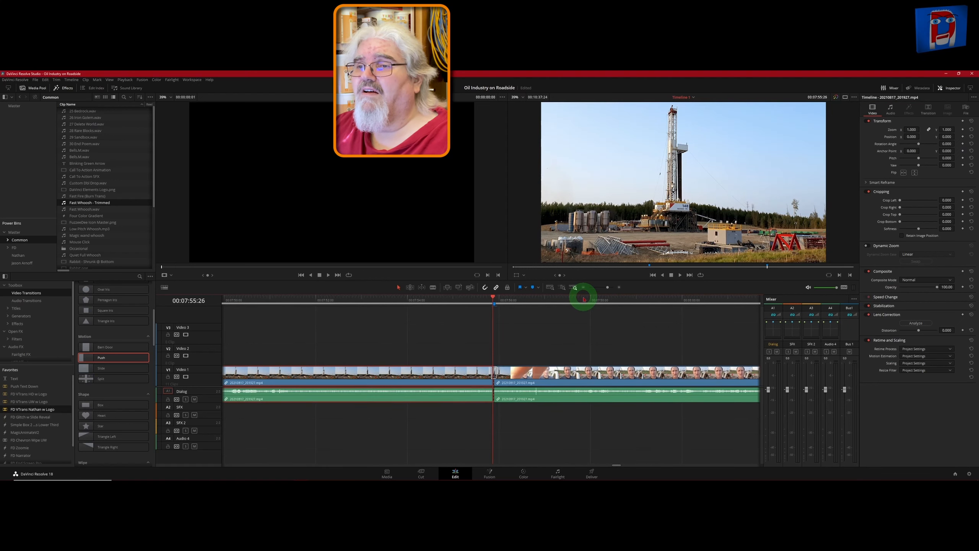
# Step: Examine the start of the second 20210817_201927.mp4 clip frame by frame for the point where the hand clears the lens
pyautogui.press('Right')
pyautogui.press('Right')
pyautogui.press('Right')
pyautogui.press('Right')
pyautogui.press('Right')
pyautogui.press('Right')
pyautogui.press('Right')
pyautogui.press('Right')
pyautogui.press('Right')
pyautogui.press('Right')
pyautogui.press('Right')
pyautogui.press('Right')
pyautogui.press('Right')
pyautogui.press('Right')
pyautogui.press('Right')
pyautogui.press('Right')
pyautogui.press('Right')
pyautogui.press('Right')
pyautogui.press('Right')
pyautogui.press('Right')
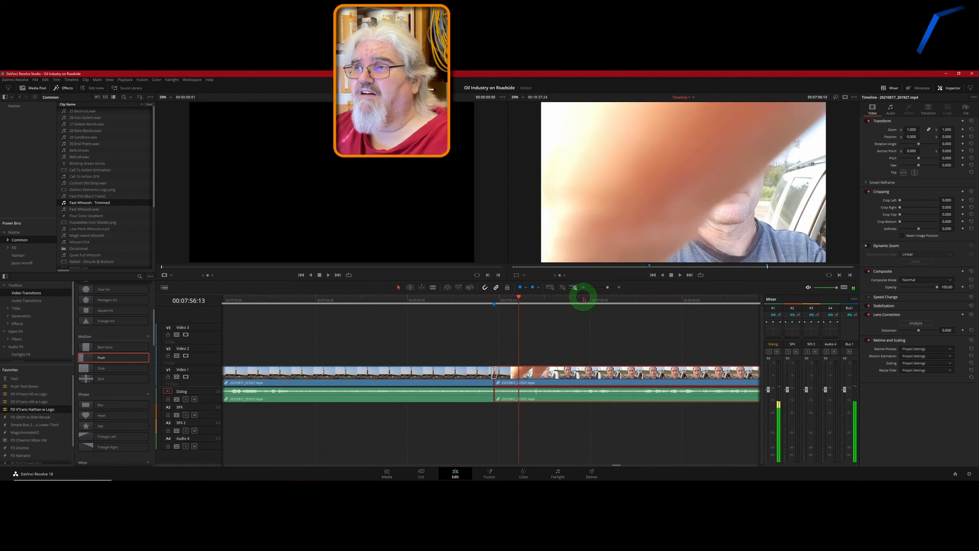
pyautogui.press('Right')
pyautogui.press('Right')
pyautogui.press('Right')
pyautogui.press('Right')
pyautogui.press('Right')
pyautogui.press('Right')
pyautogui.press('Right')
pyautogui.press('Right')
pyautogui.press('Right')
pyautogui.press('Right')
pyautogui.press('Right')
pyautogui.press('Right')
pyautogui.press('Right')
pyautogui.press('Right')
pyautogui.press('Right')
pyautogui.press('Right')
pyautogui.press('Right')
pyautogui.press('Right')
pyautogui.press('Right')
pyautogui.press('Right')
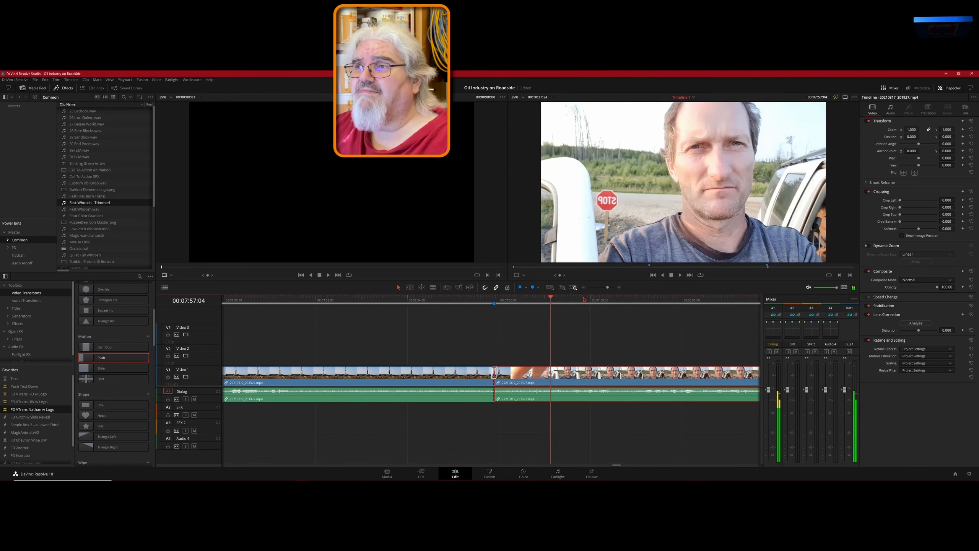
pyautogui.press('Left')
pyautogui.press('Left')
pyautogui.press('Left')
pyautogui.press('Left')
pyautogui.press('Left')
pyautogui.press('Left')
pyautogui.press('Left')
pyautogui.press('Left')
pyautogui.press('Left')
pyautogui.press('Left')
pyautogui.press('Left')
pyautogui.press('Left')
pyautogui.press('Left')
pyautogui.press('Left')
pyautogui.press('Left')
pyautogui.press('Left')
pyautogui.press('Left')
pyautogui.press('Left')
pyautogui.press('Left')
pyautogui.press('Left')
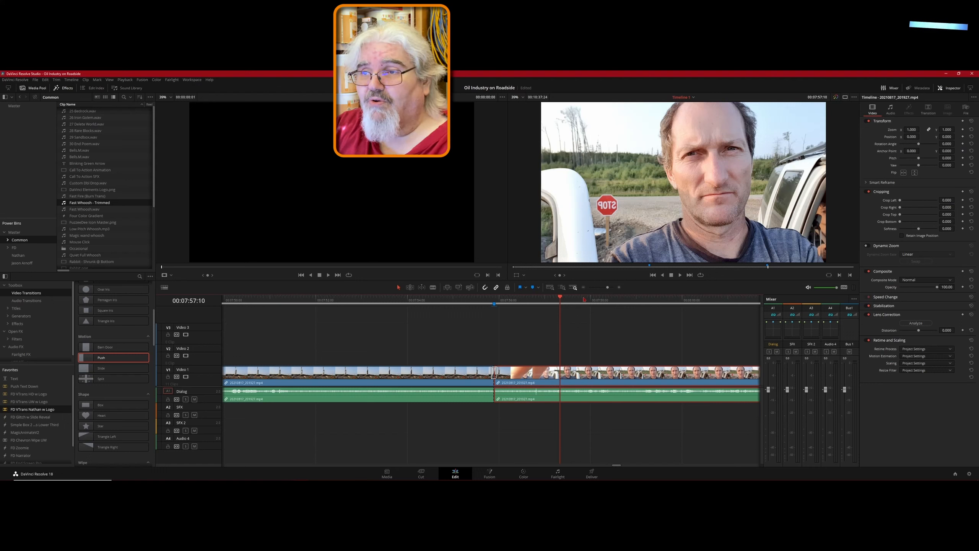
# Step: Split the clip after Marker 2 at 00:07:57:10, and undo the split
pyautogui.hotkey('ctrl', 'b')
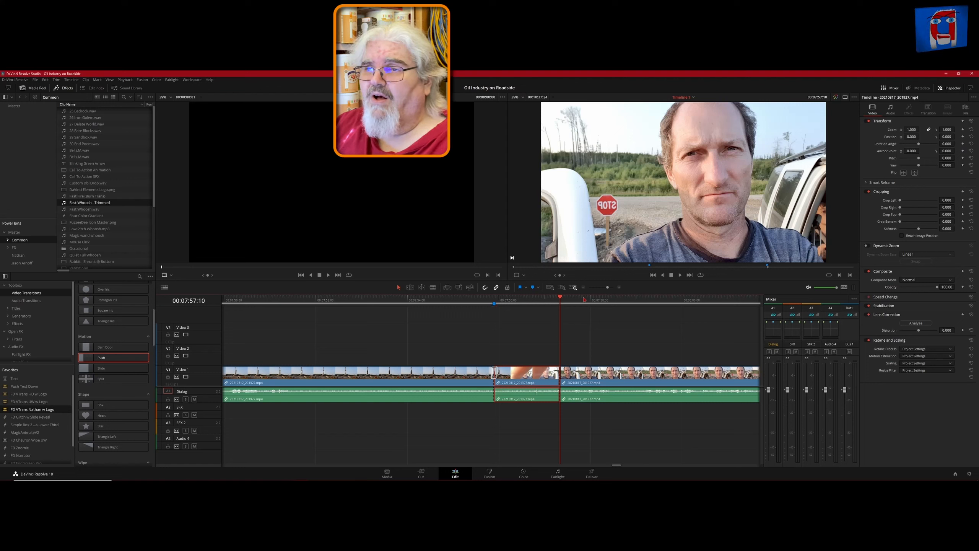
pyautogui.hotkey('ctrl', 'z')
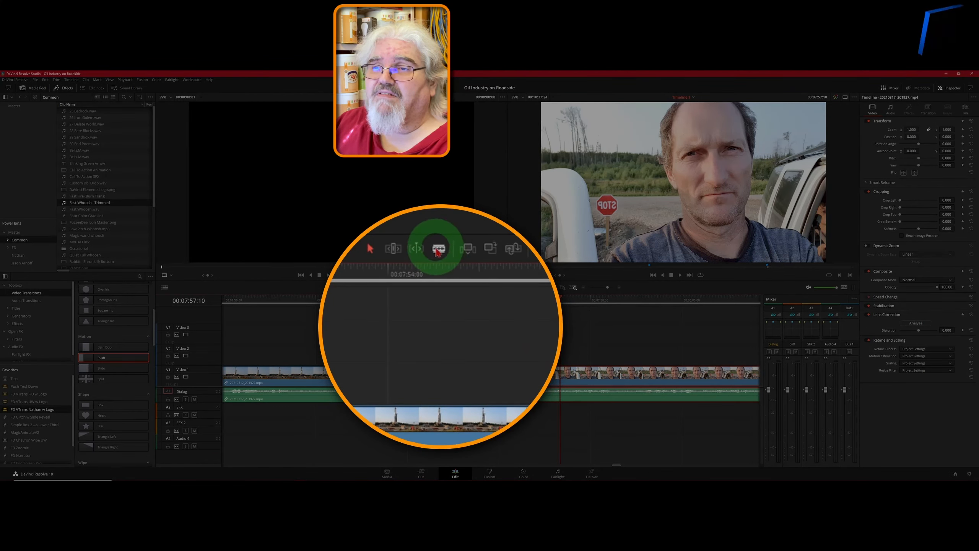
# Step: Split the 20210817_201927.mp4 clip at 00:07:57:10 with the Blade tool, after the hand has cleared the lens
pyautogui.click(432, 287)
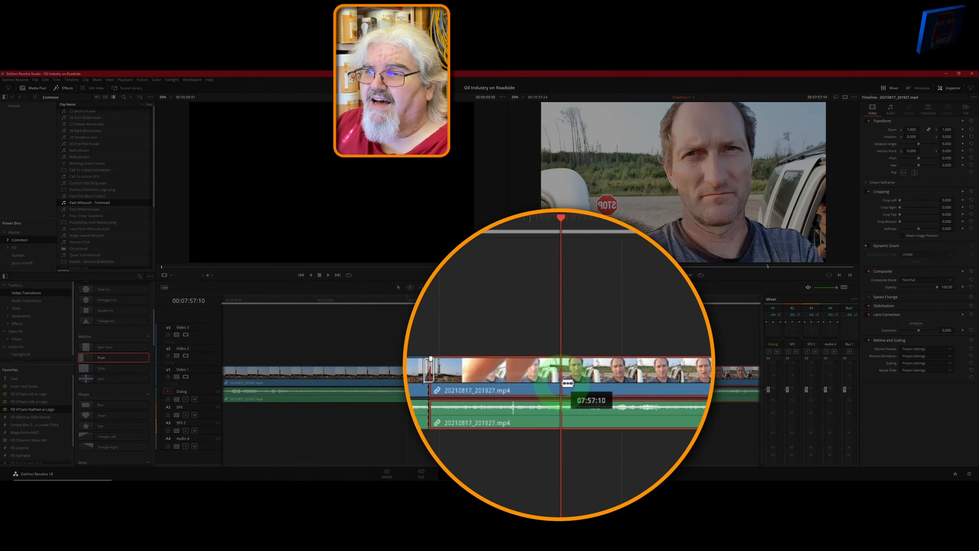
pyautogui.click(567, 383)
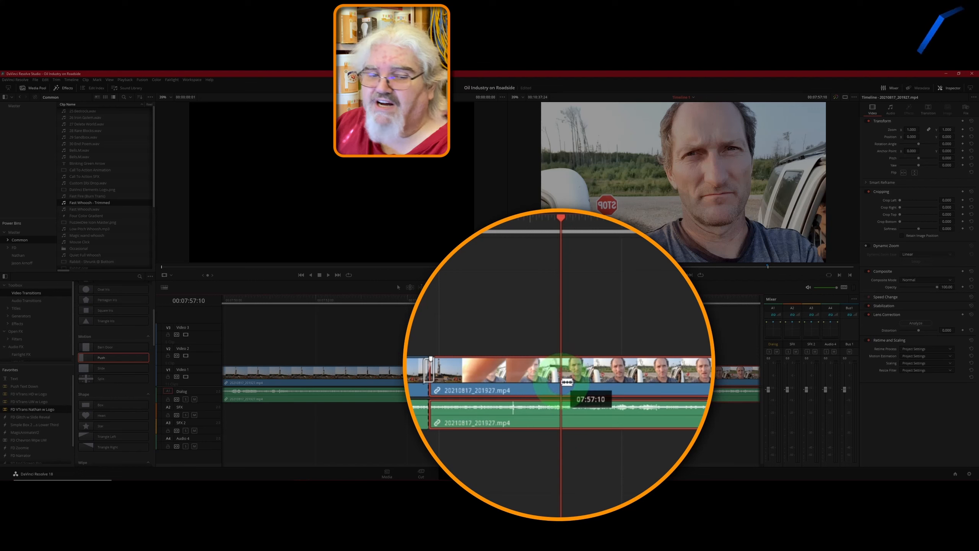
pyautogui.press('j')
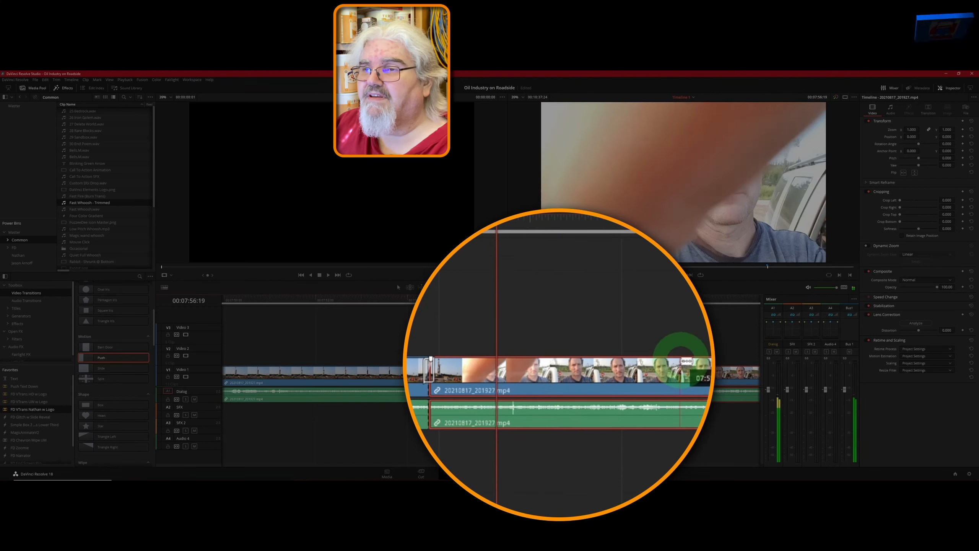
pyautogui.press('k')
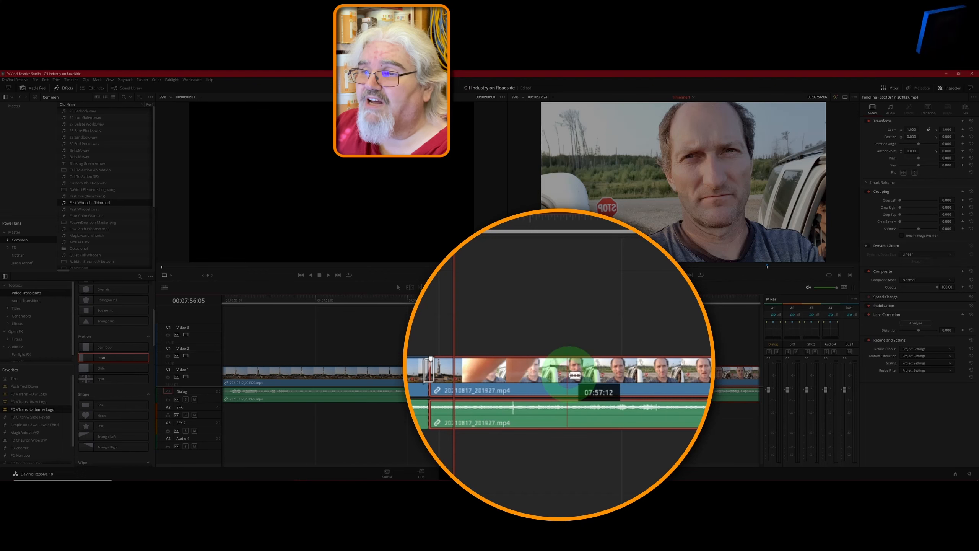
pyautogui.click(561, 374)
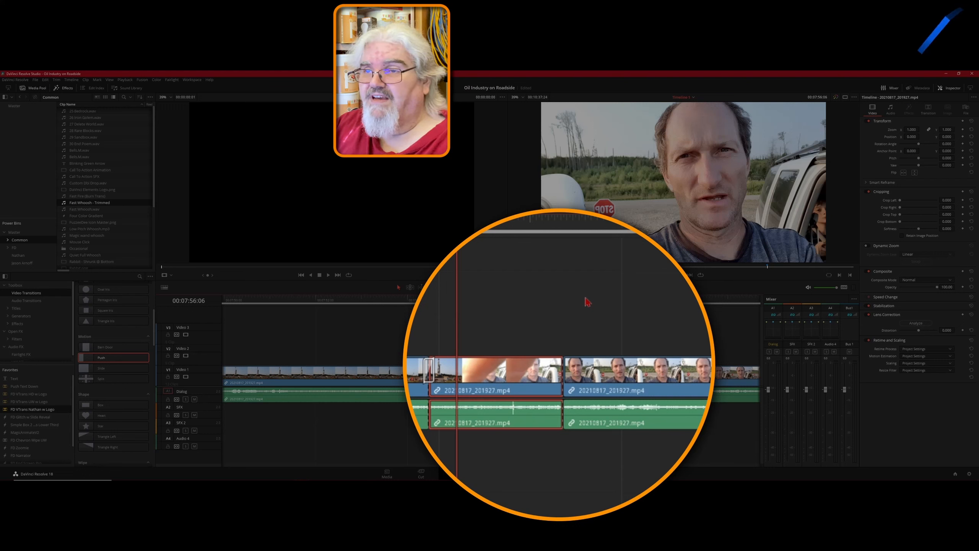
# Step: Delete the hand-covered segment without closing the gap, and undo the deletion
pyautogui.press('BackSpace')
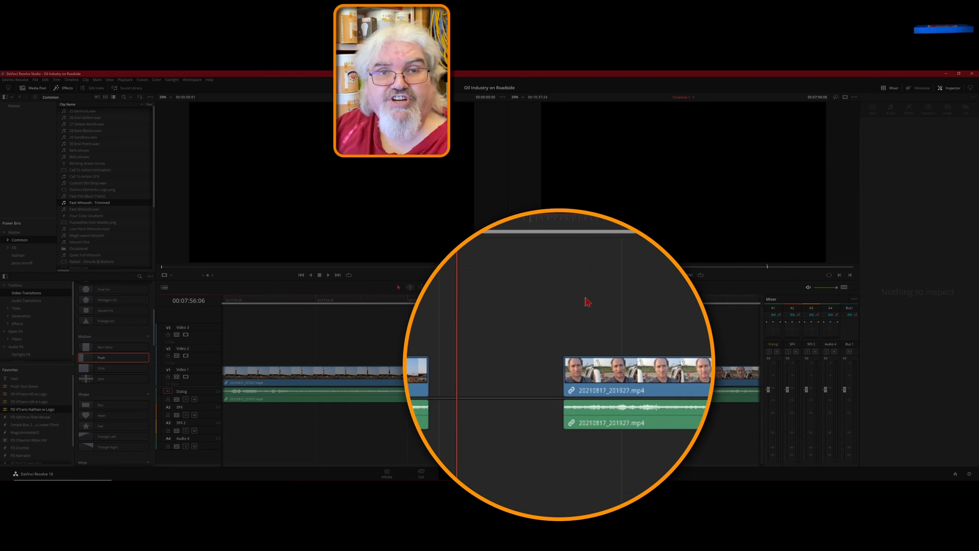
pyautogui.hotkey('ctrl', 'z')
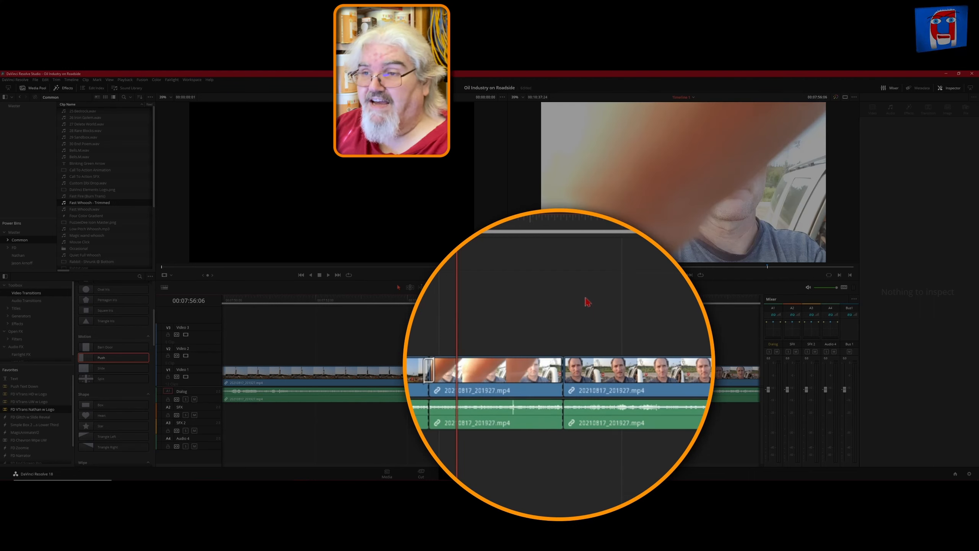
# Step: Ripple delete the short hand-covered segment after Marker 2 so that the following clip closes the gap
pyautogui.click(519, 375)
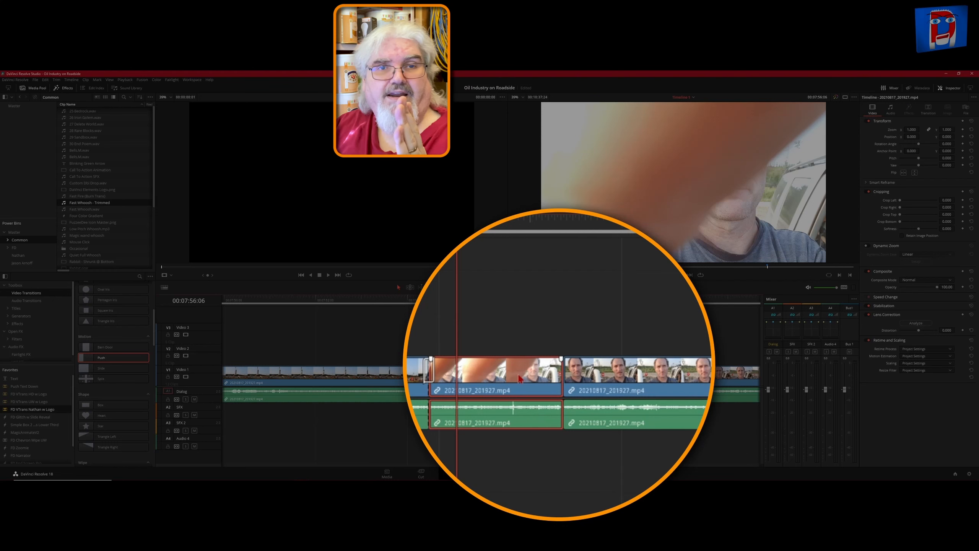
pyautogui.press('Delete')
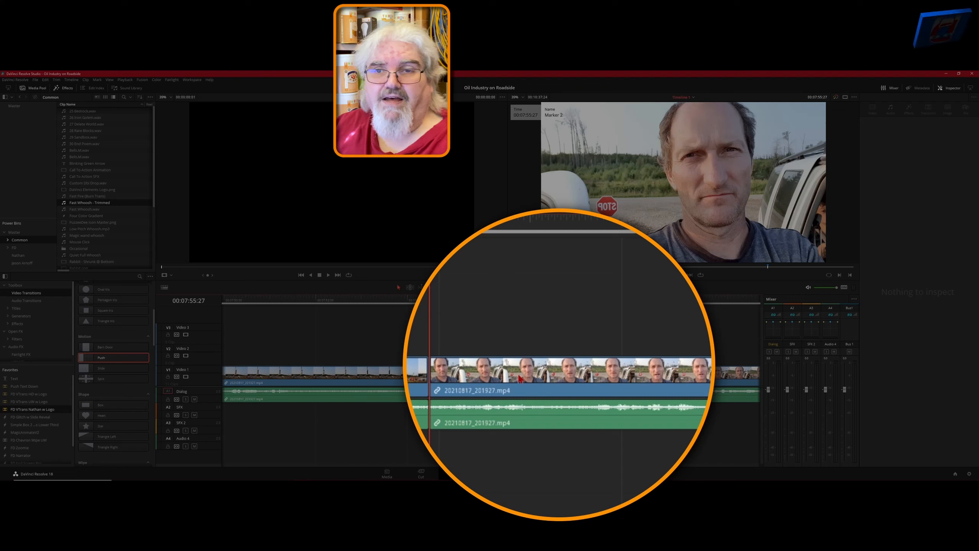
# Step: Add a 4 frame Smooth Cut at the Marker 2 edit point and play back around the transition
pyautogui.click(431, 379)
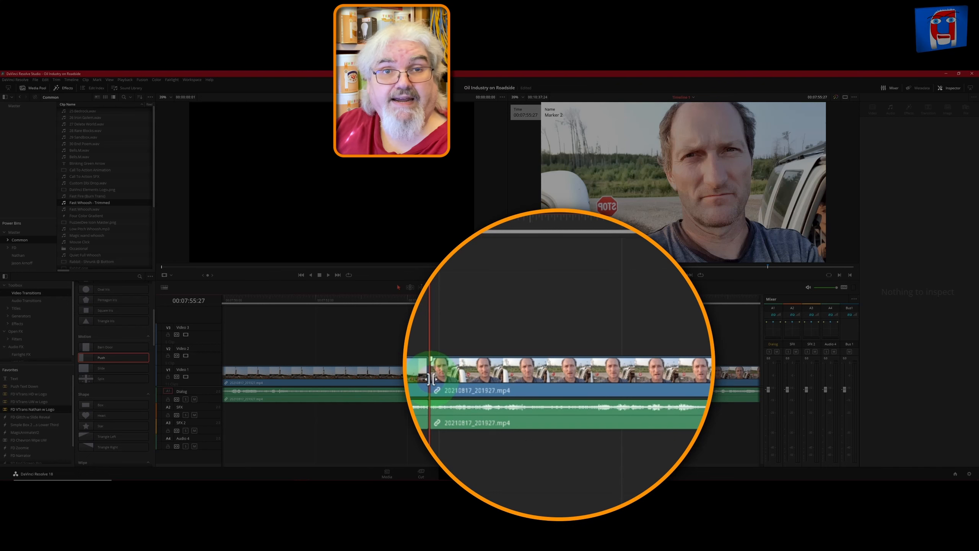
pyautogui.rightClick(431, 379)
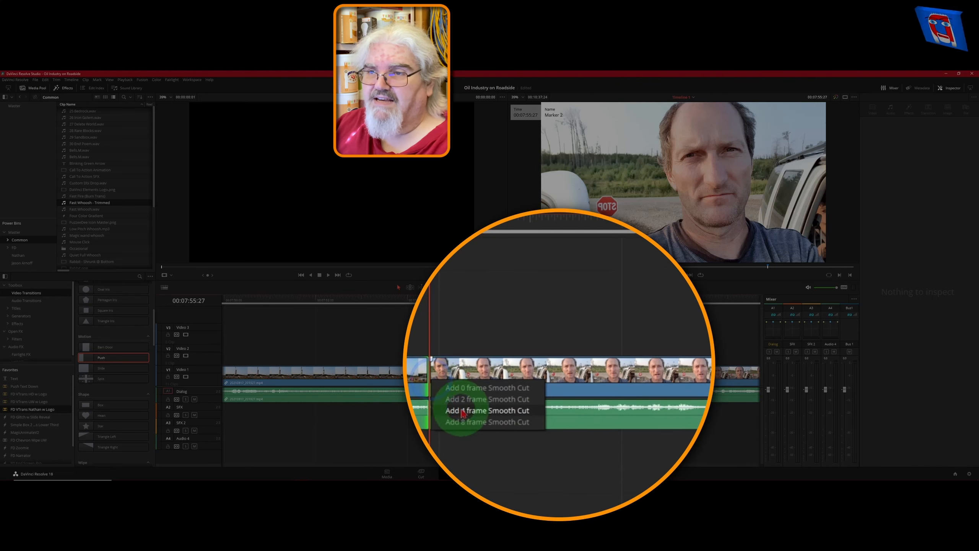
pyautogui.click(468, 411)
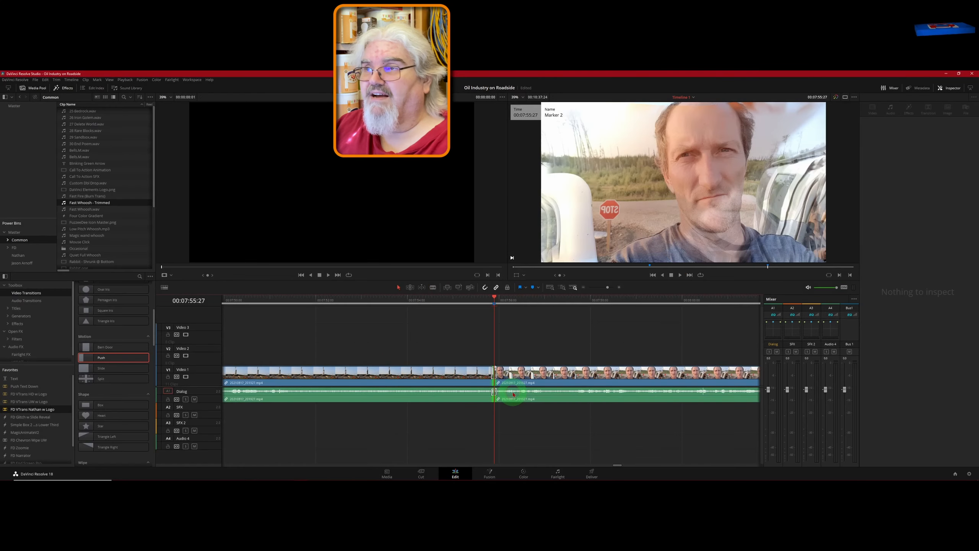
pyautogui.click(592, 350)
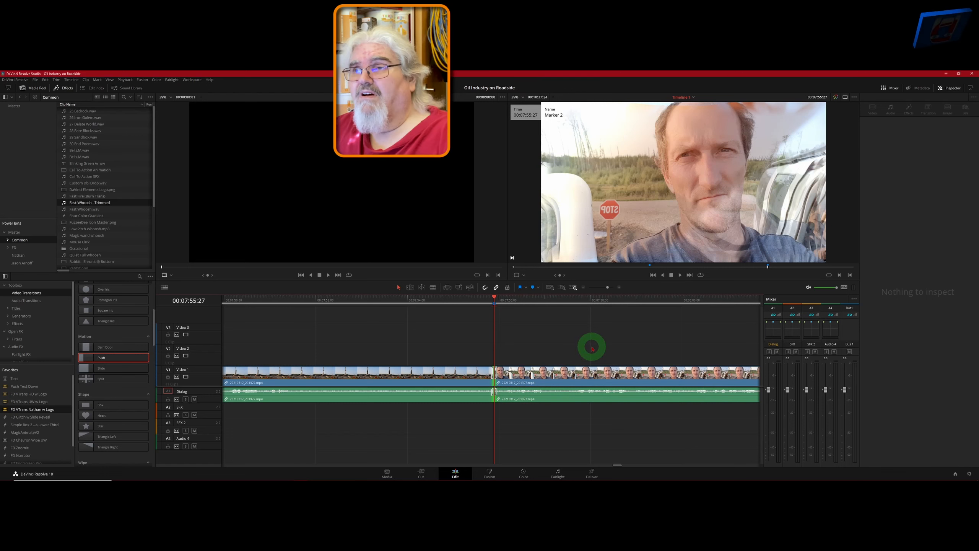
pyautogui.press('/')
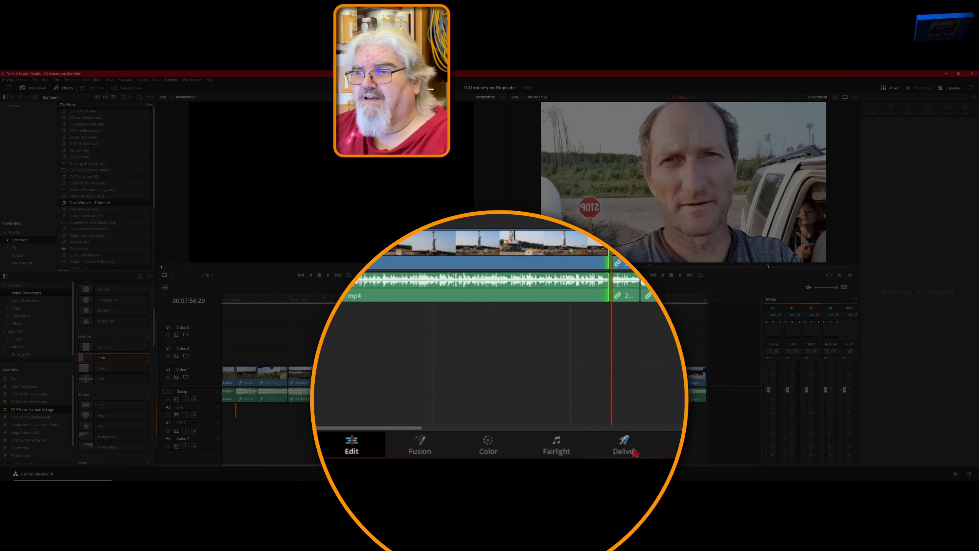
# Step: Switch to the Deliver page and set the render destination to the Downloads folder with the file name "Name I want"
pyautogui.click(629, 445)
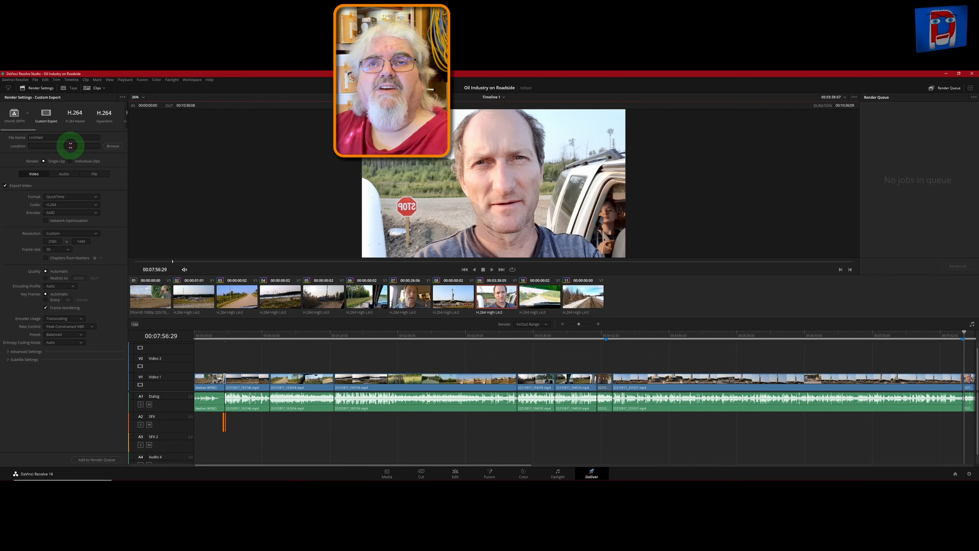
pyautogui.click(115, 146)
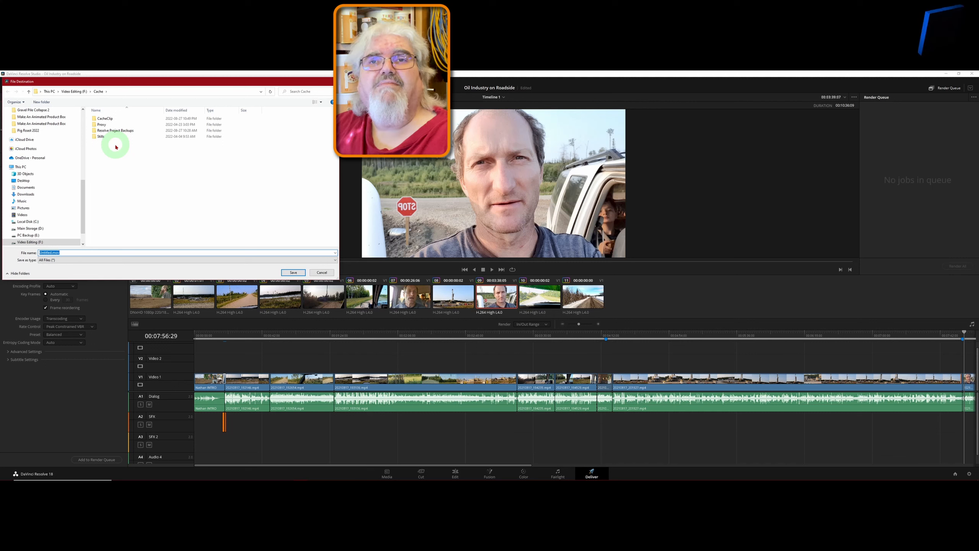
pyautogui.moveTo(83, 200); pyautogui.dragTo(88, 120)
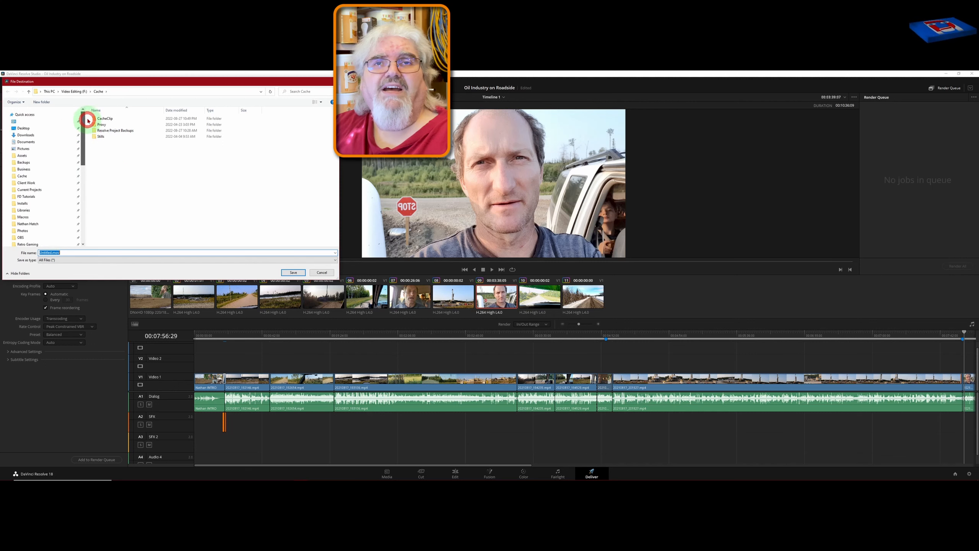
pyautogui.click(38, 139)
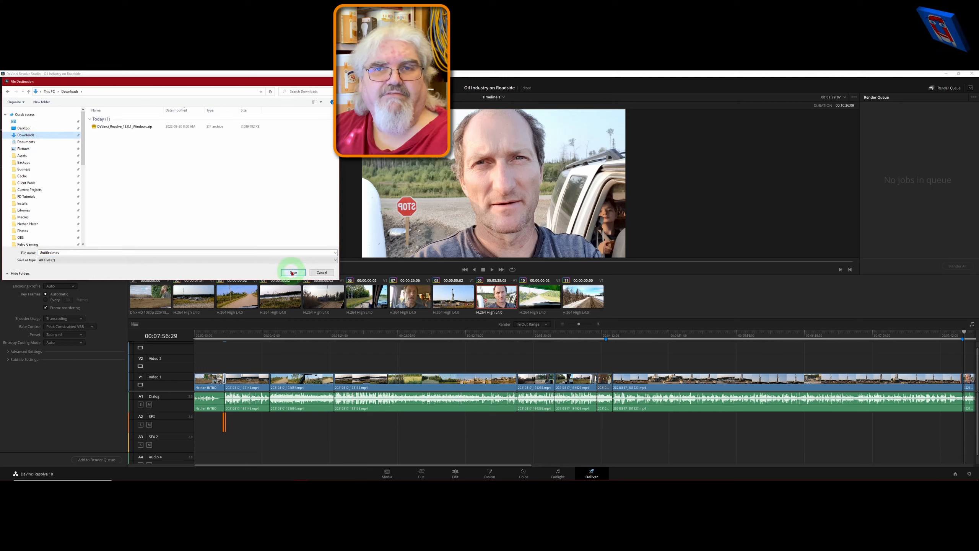
pyautogui.doubleClick(46, 254)
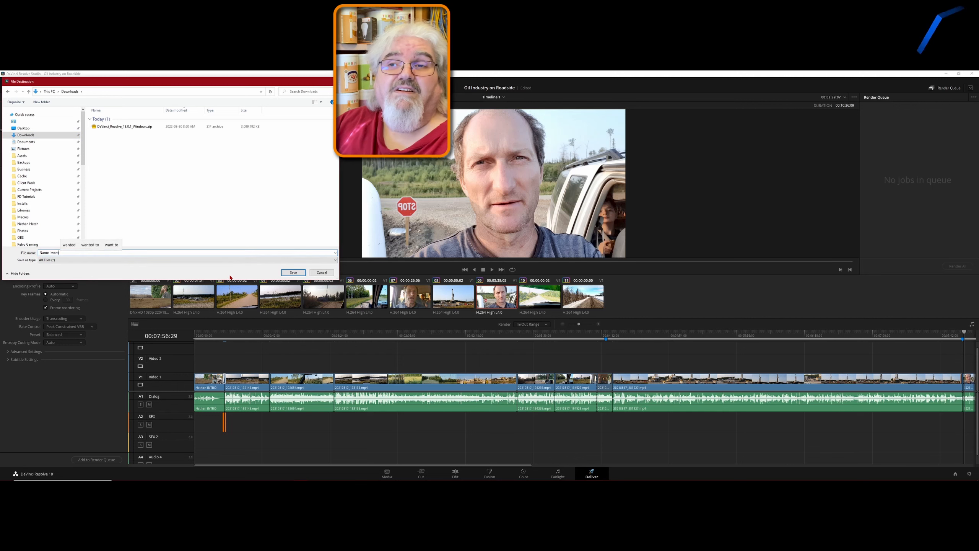
pyautogui.press('Escape')
pyautogui.click(73, 145)
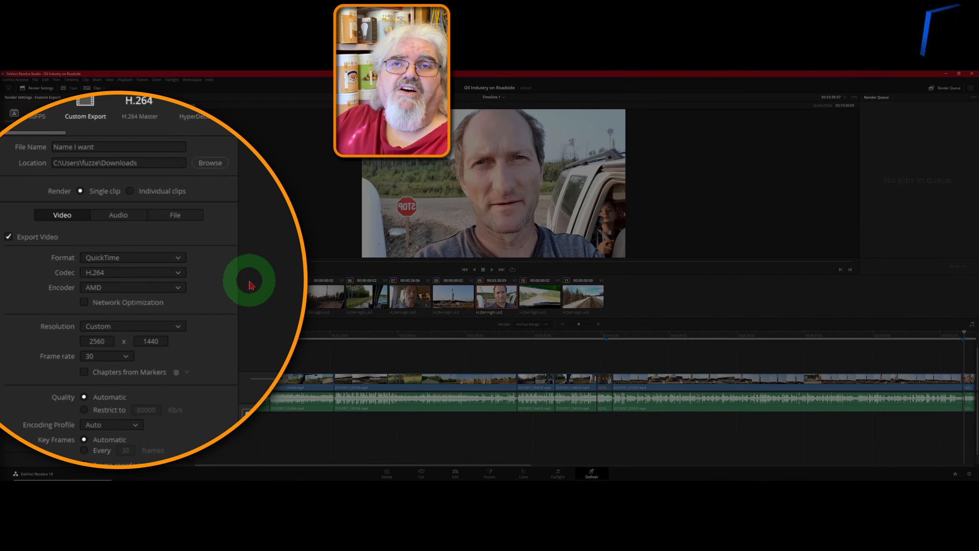
# Step: Set the export format to MP4 and keep H.264 as the codec
pyautogui.click(179, 261)
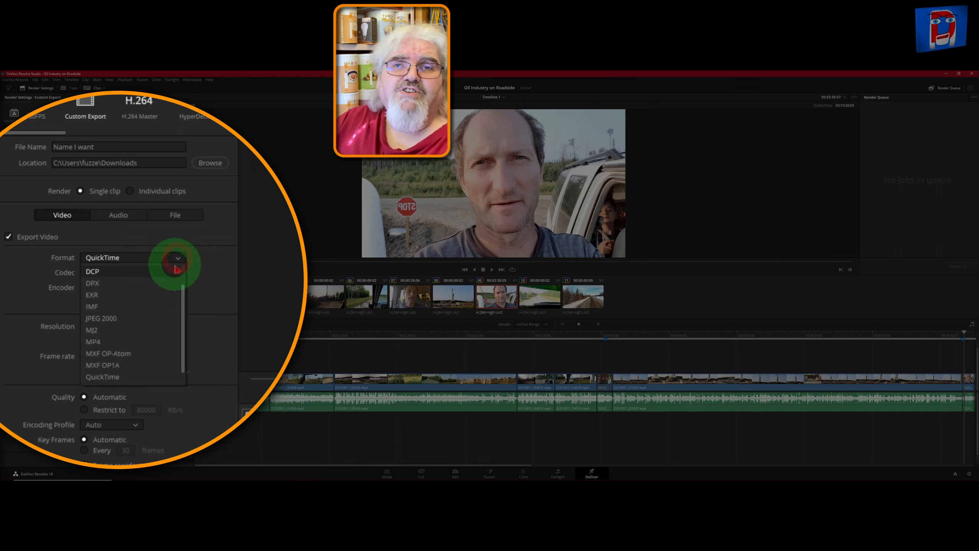
pyautogui.click(97, 342)
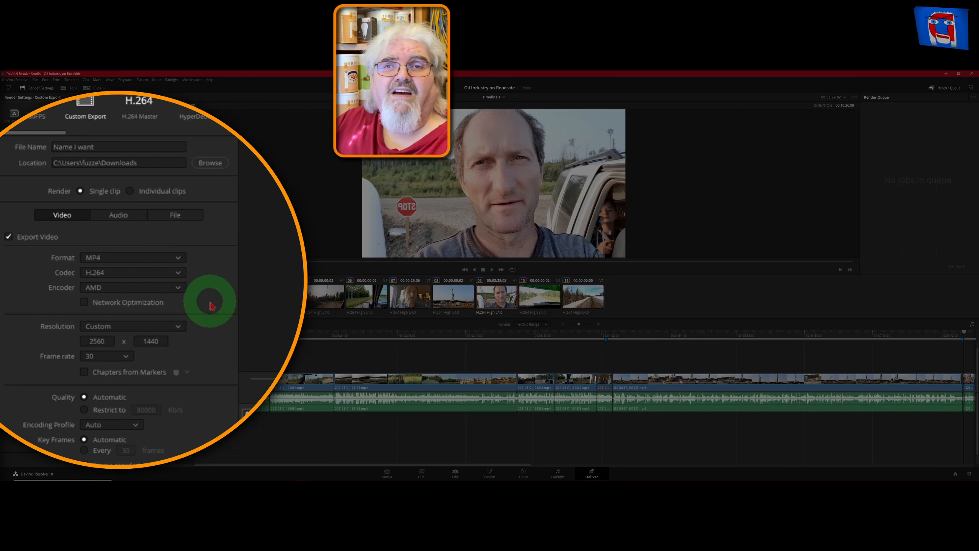
pyautogui.click(178, 274)
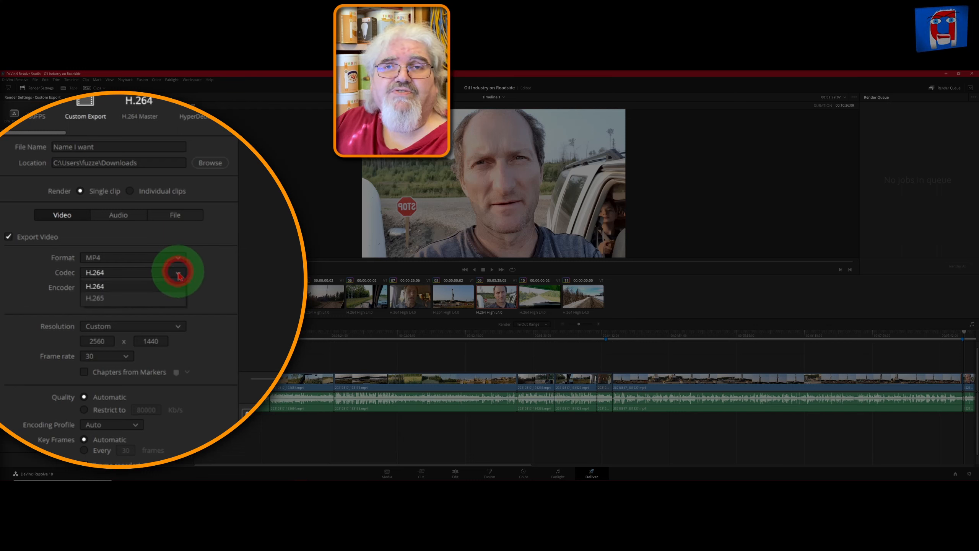
pyautogui.click(202, 279)
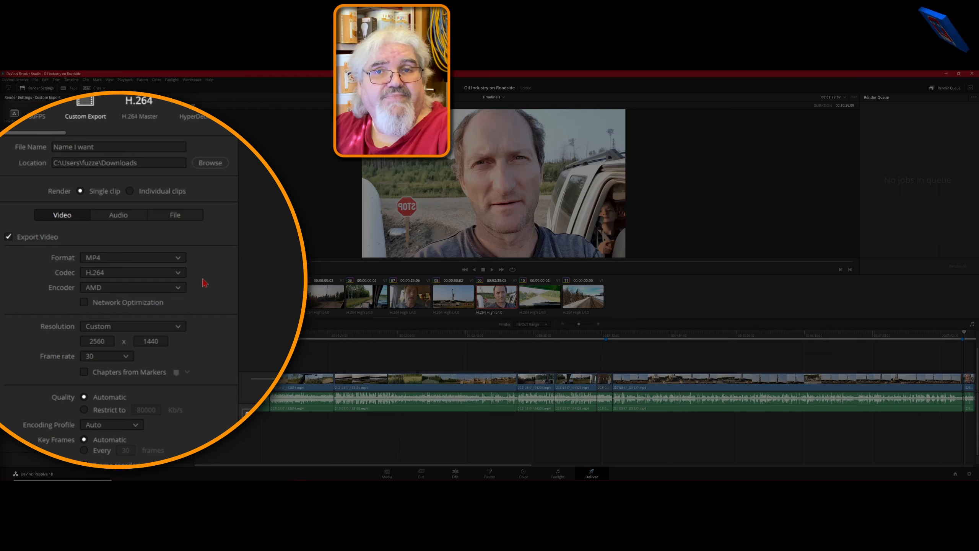
# Step: Set the export resolution to the 1920 x 1080 HD preset
pyautogui.click(198, 284)
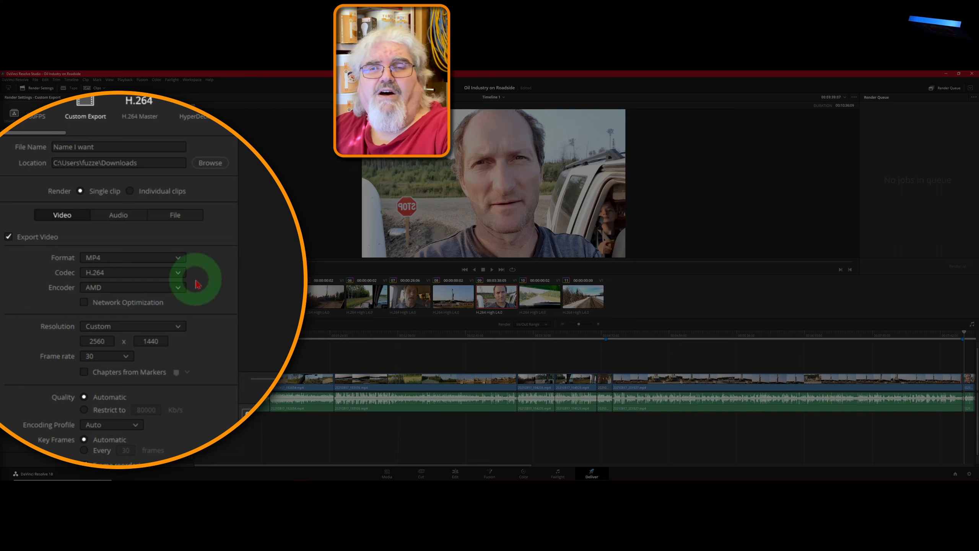
pyautogui.click(179, 329)
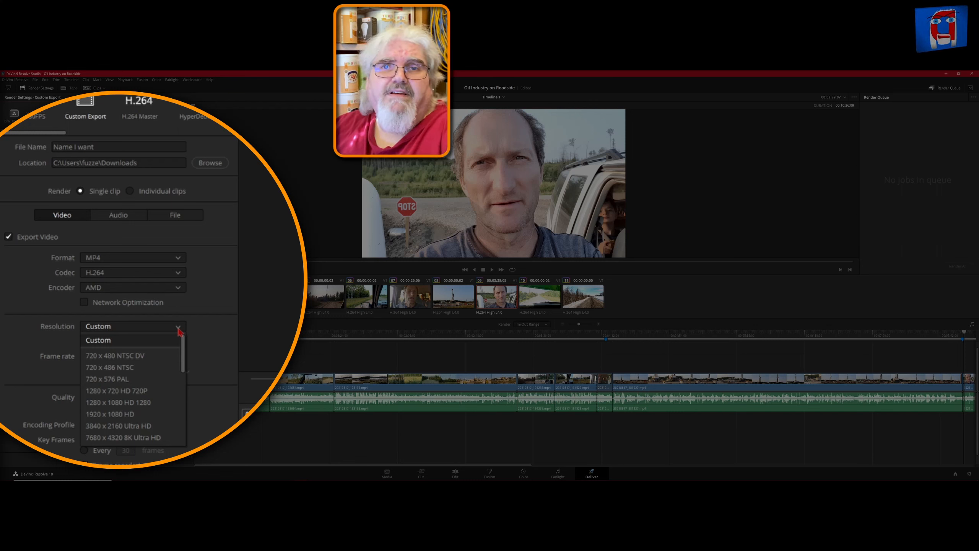
pyautogui.click(133, 420)
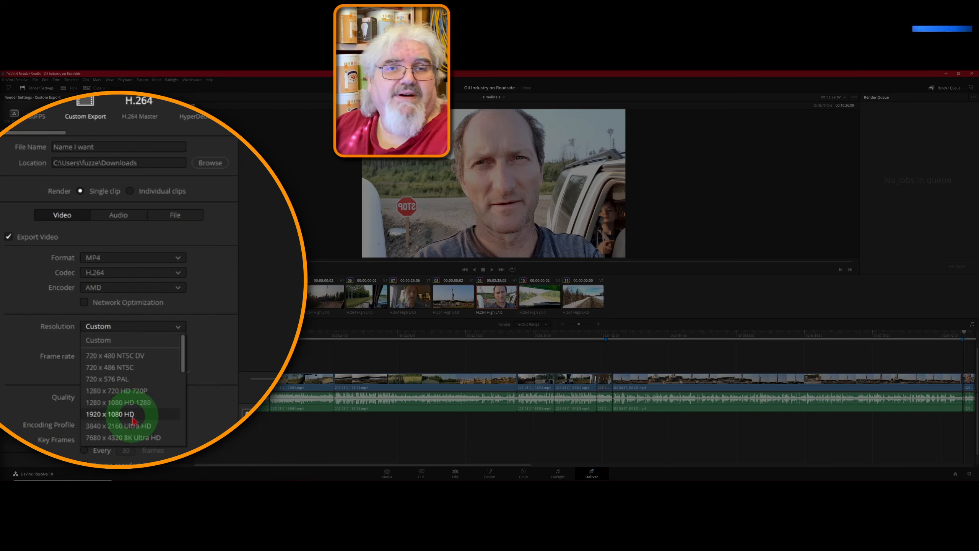
pyautogui.click(132, 417)
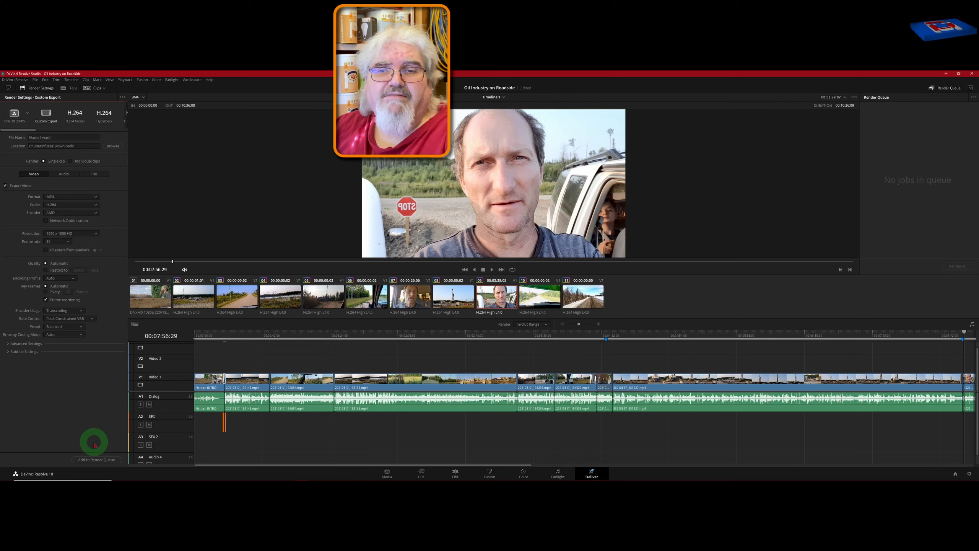
# Step: Add the timeline export to the render queue and render the queued job
pyautogui.click(106, 461)
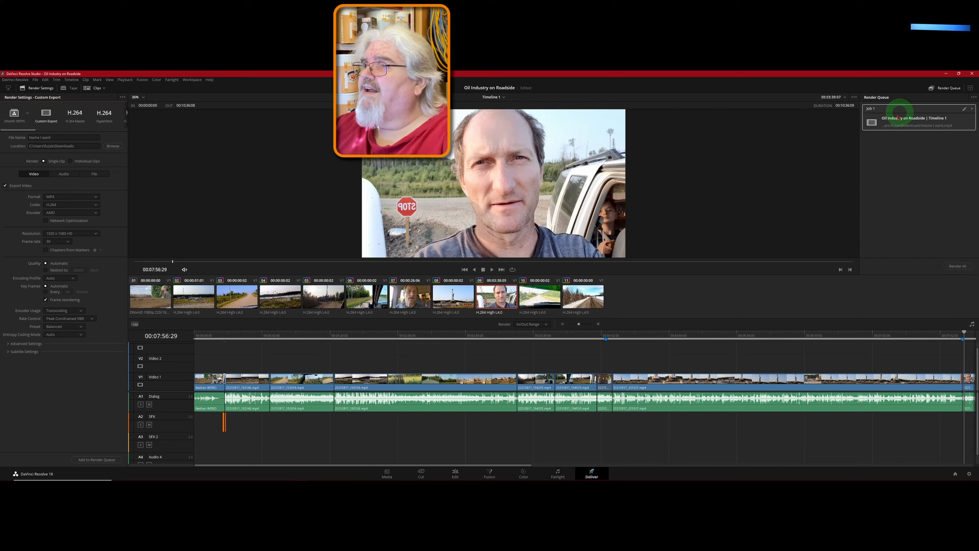
pyautogui.click(957, 267)
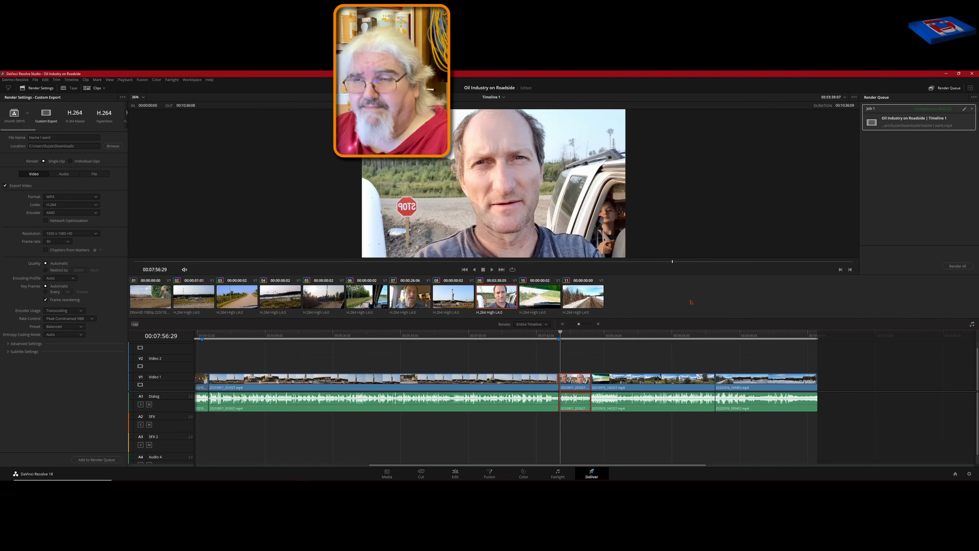
# Step: Switch to the Downloads folder in File Explorer and play the rendered file "Name I want.mp4" to check it
pyautogui.hotkey('alt', 'Tab')
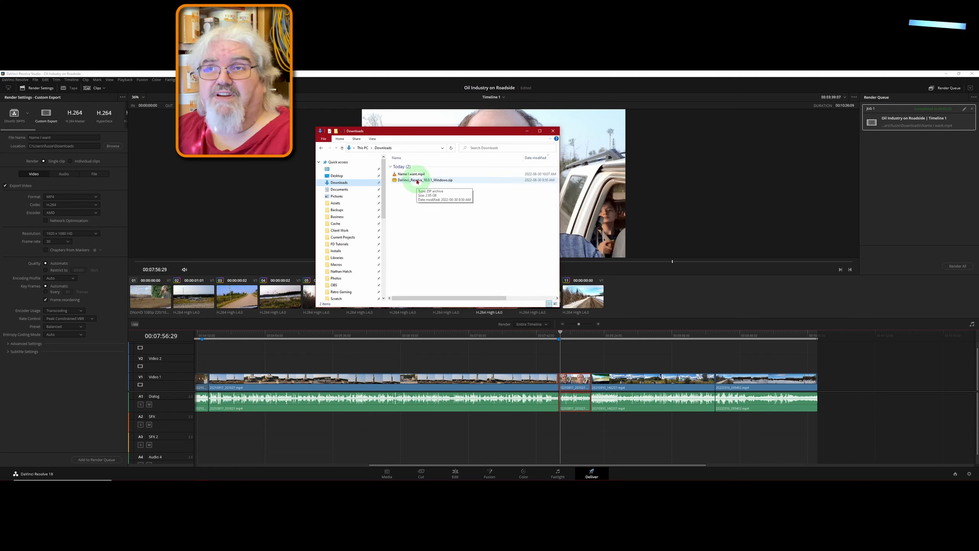
pyautogui.doubleClick(402, 175)
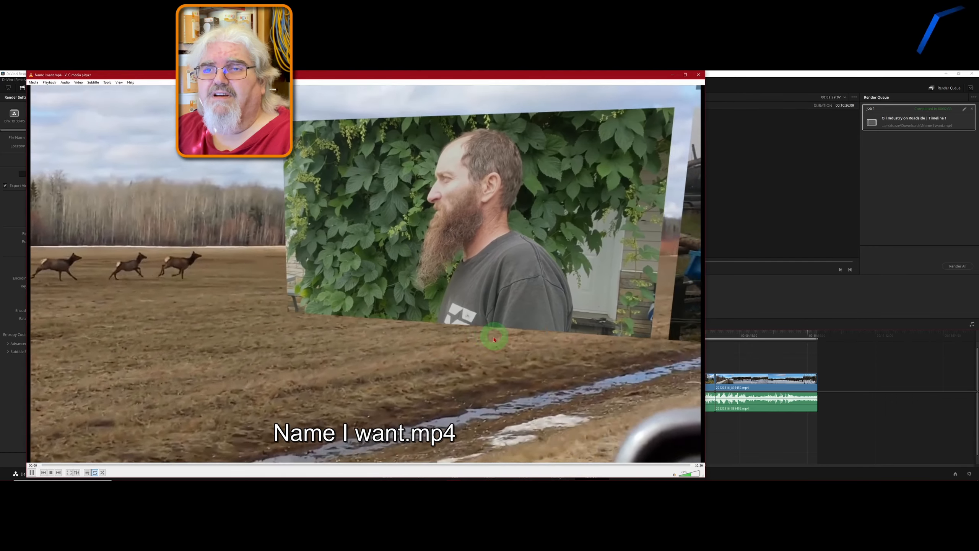